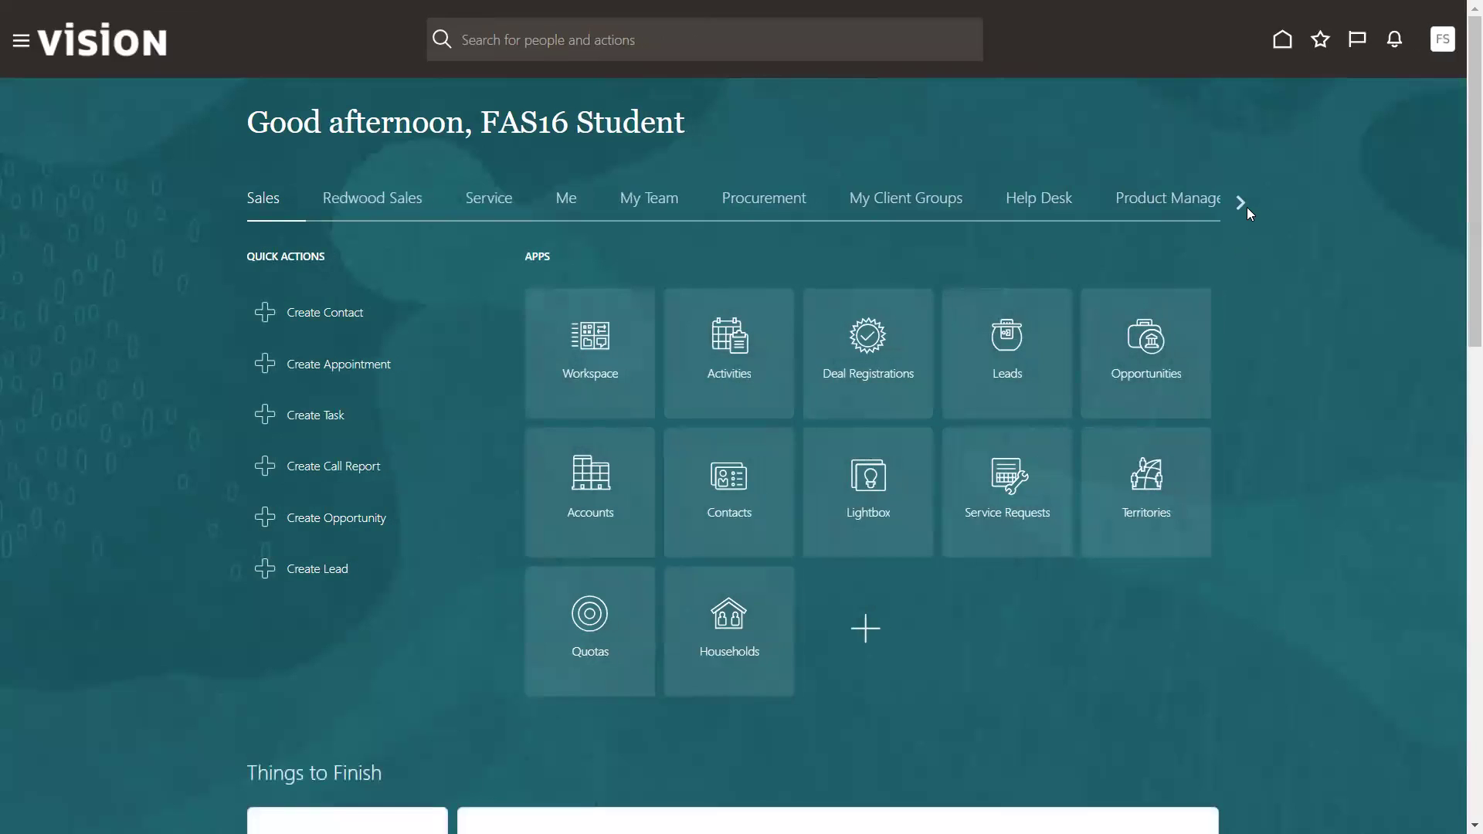
- Open the General Accounting Dashboard from the General Accounting area of the home page
click(1246, 207)
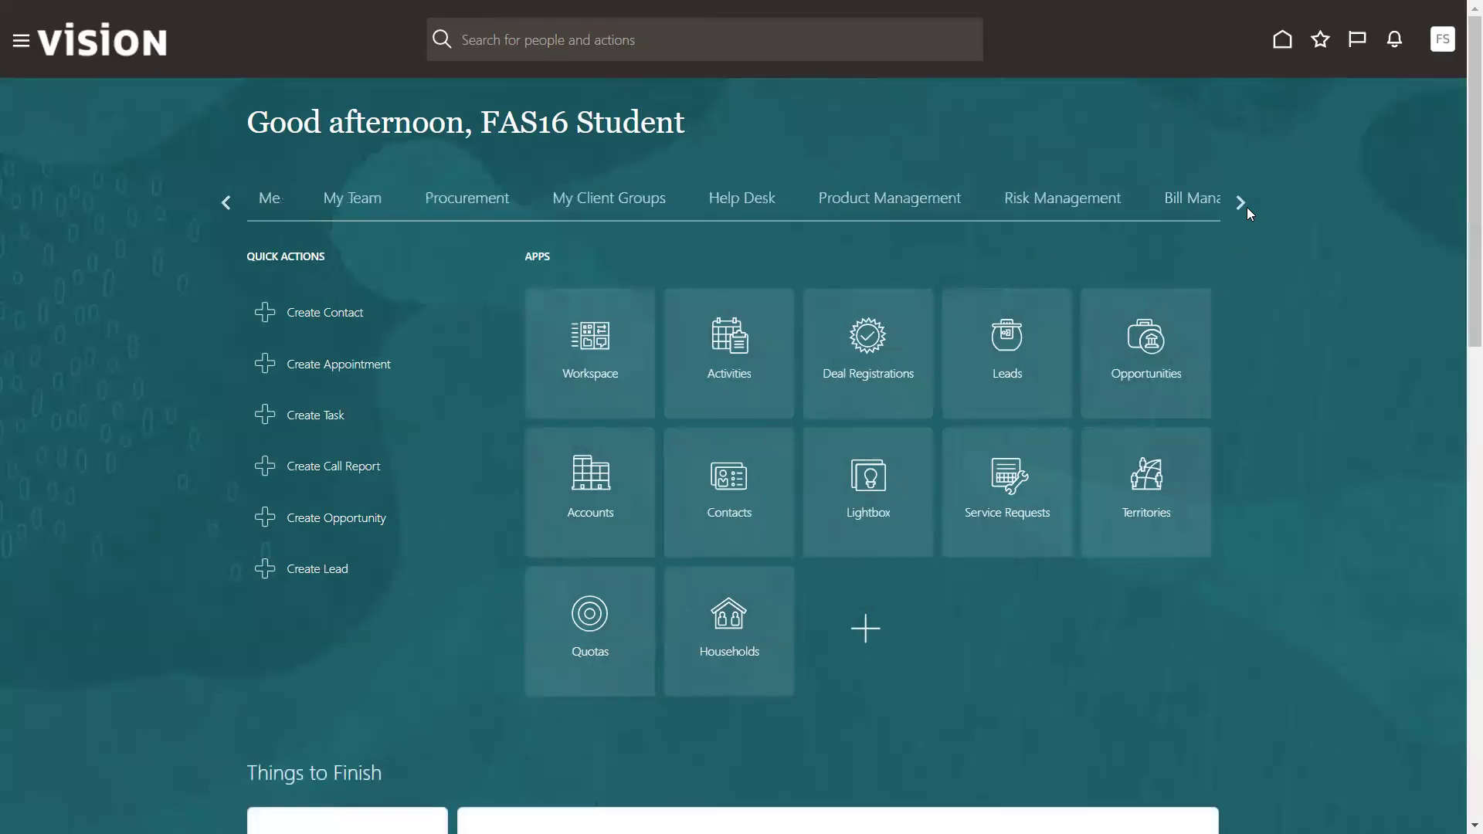
click(1241, 207)
click(1240, 206)
click(313, 203)
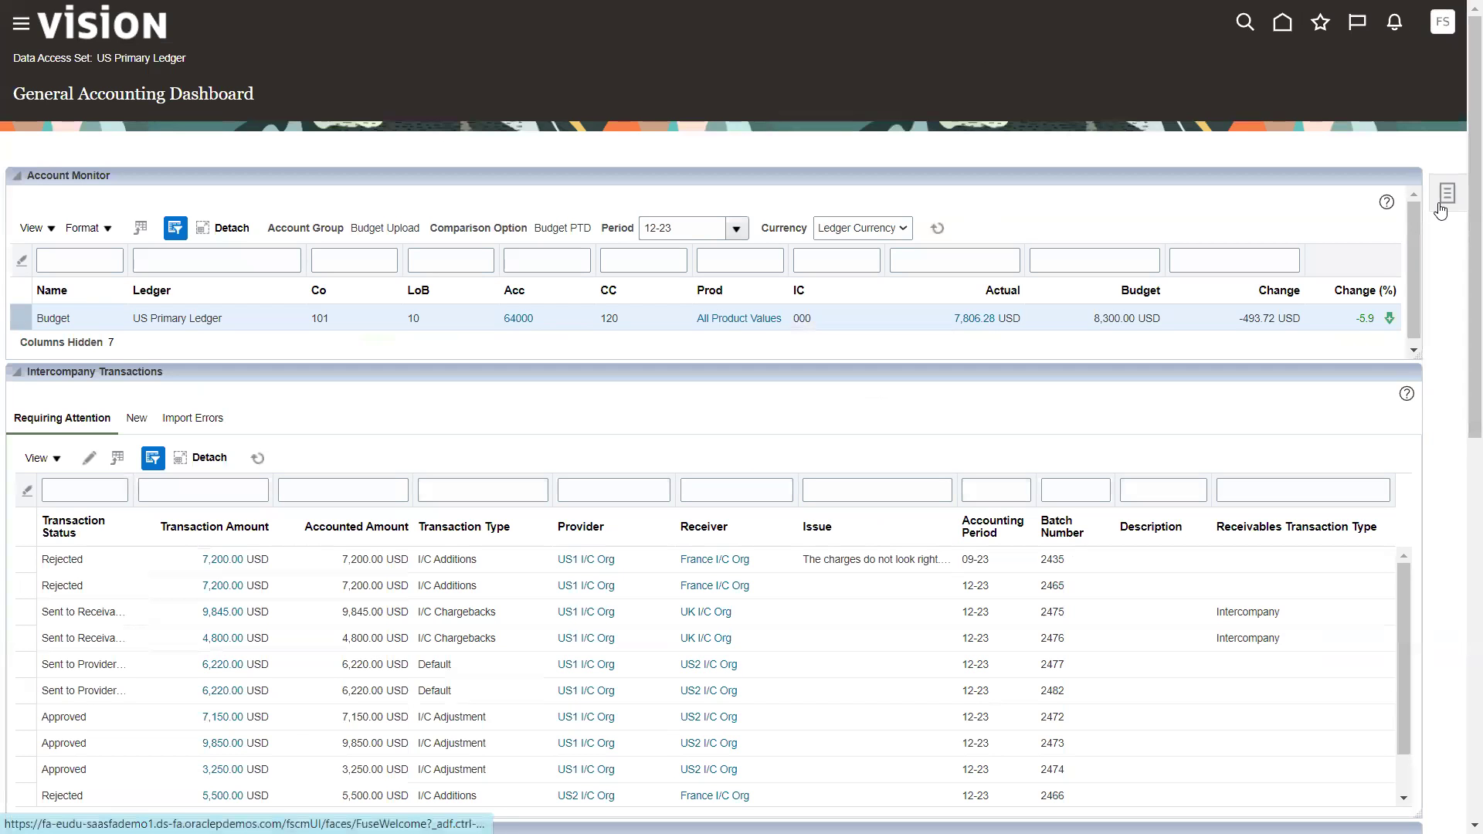
click(1441, 202)
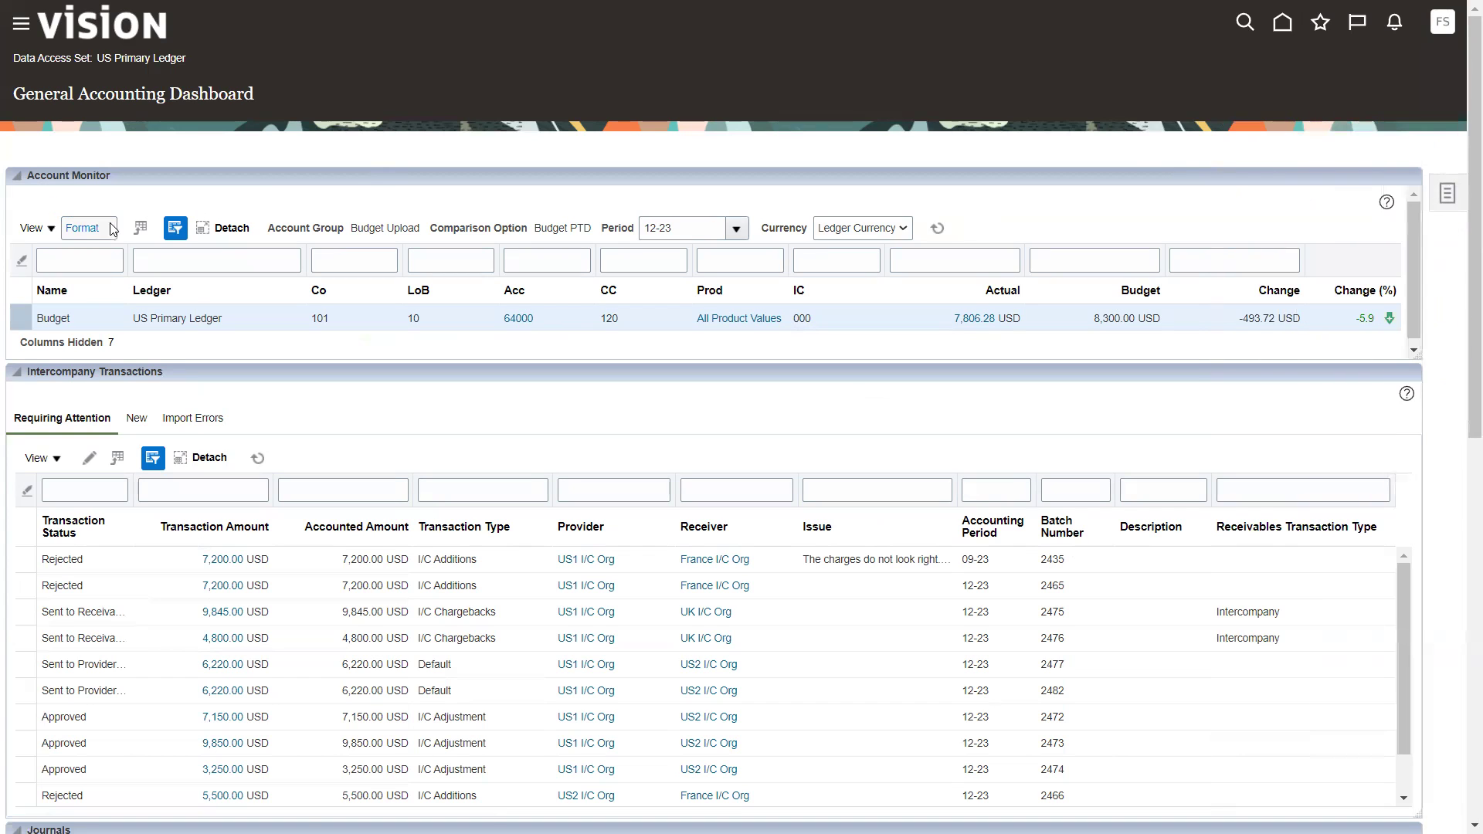
- Start creating a new account group from the Account Monitor
click(40, 230)
mouse_move(78, 268)
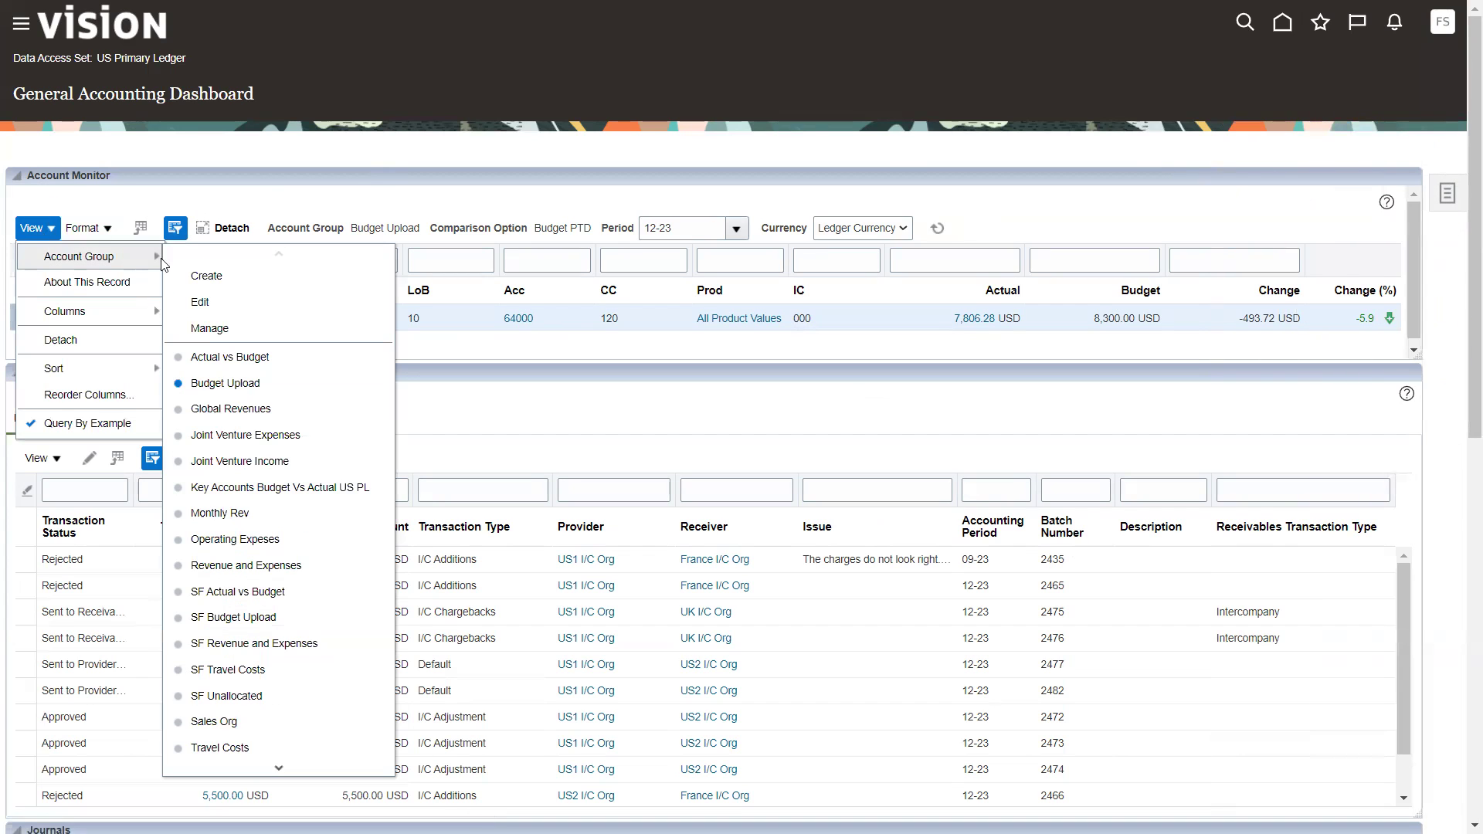
click(229, 269)
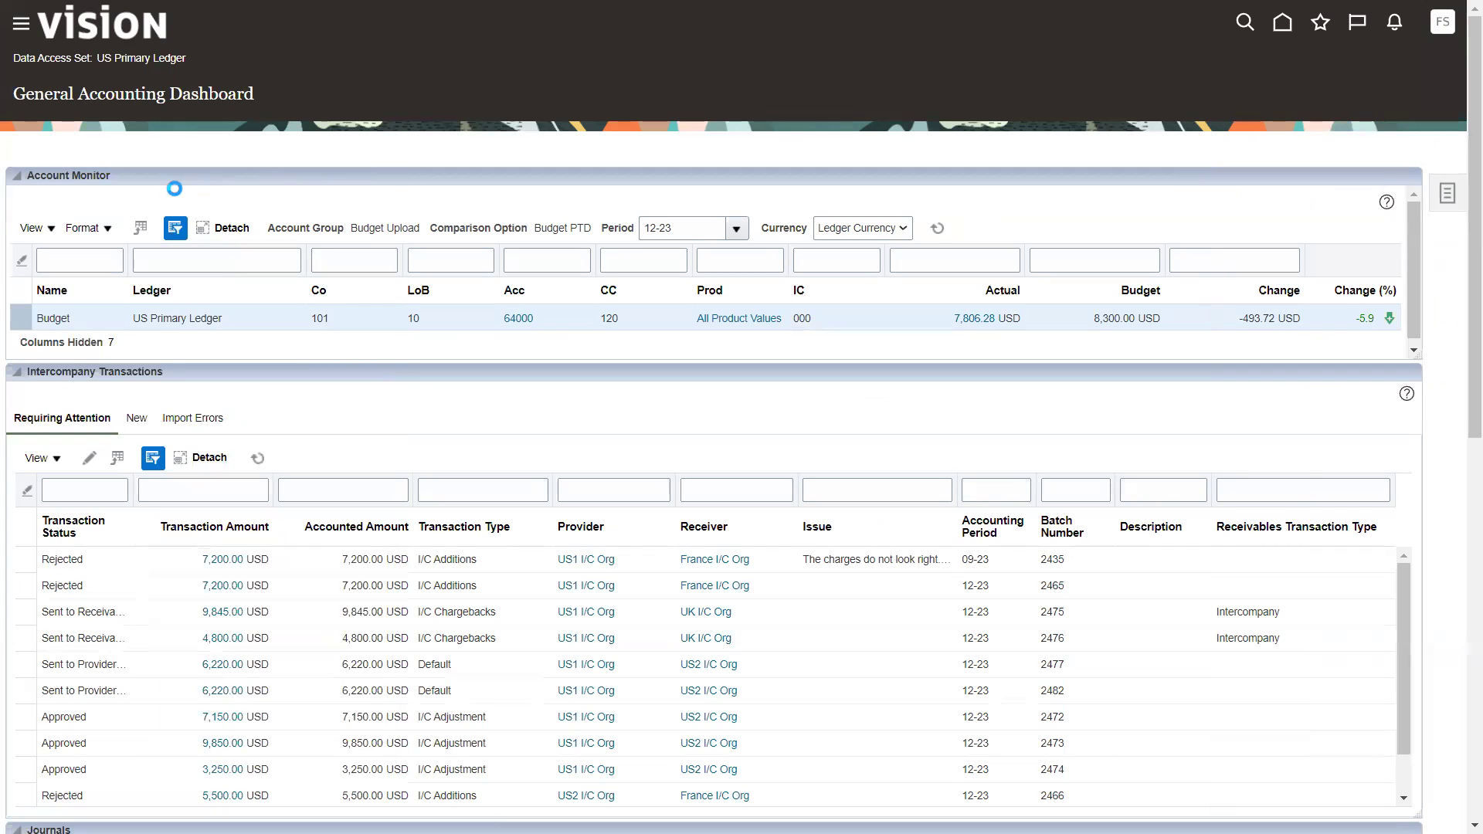
- Enter XXAccount Group Demo2 as both the name and the description of the account group
click(420, 158)
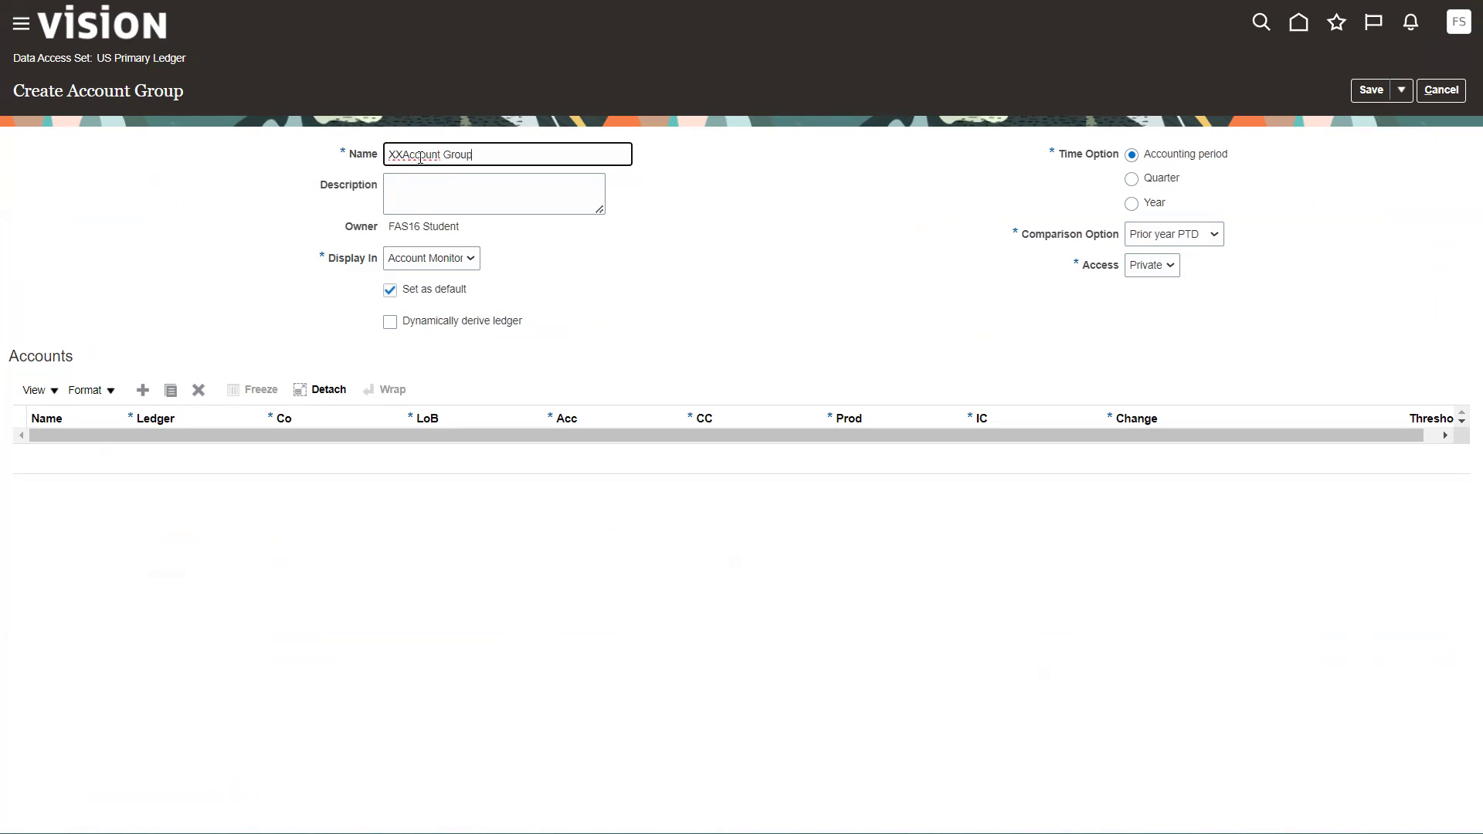
key(ctrl+a)
key(ctrl+c)
key(Tab)
key(ctrl+v)
- Display the account group in Expenses, enable dynamic ledger derivation and set its access to Public
click(450, 269)
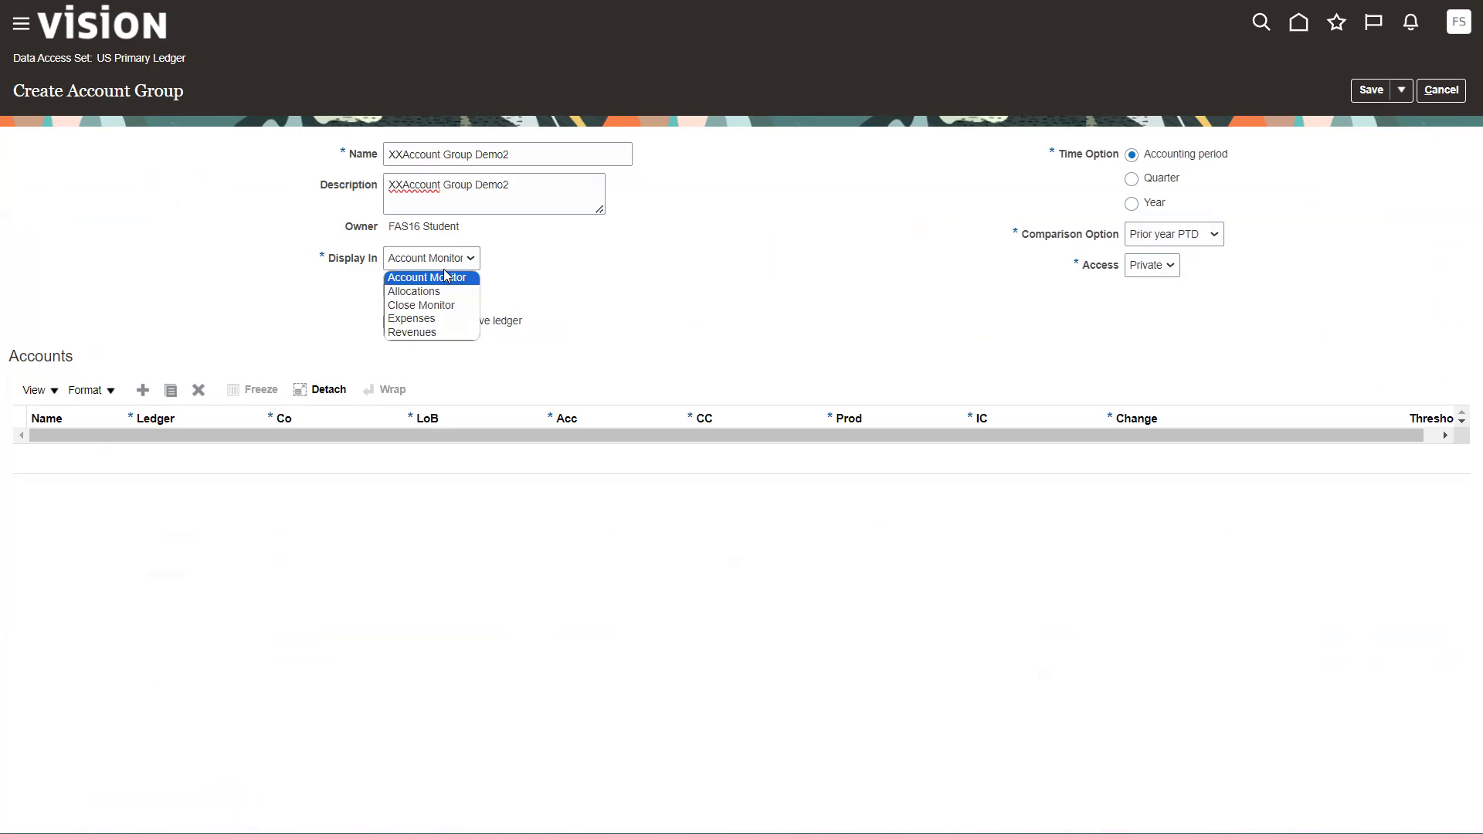
click(417, 318)
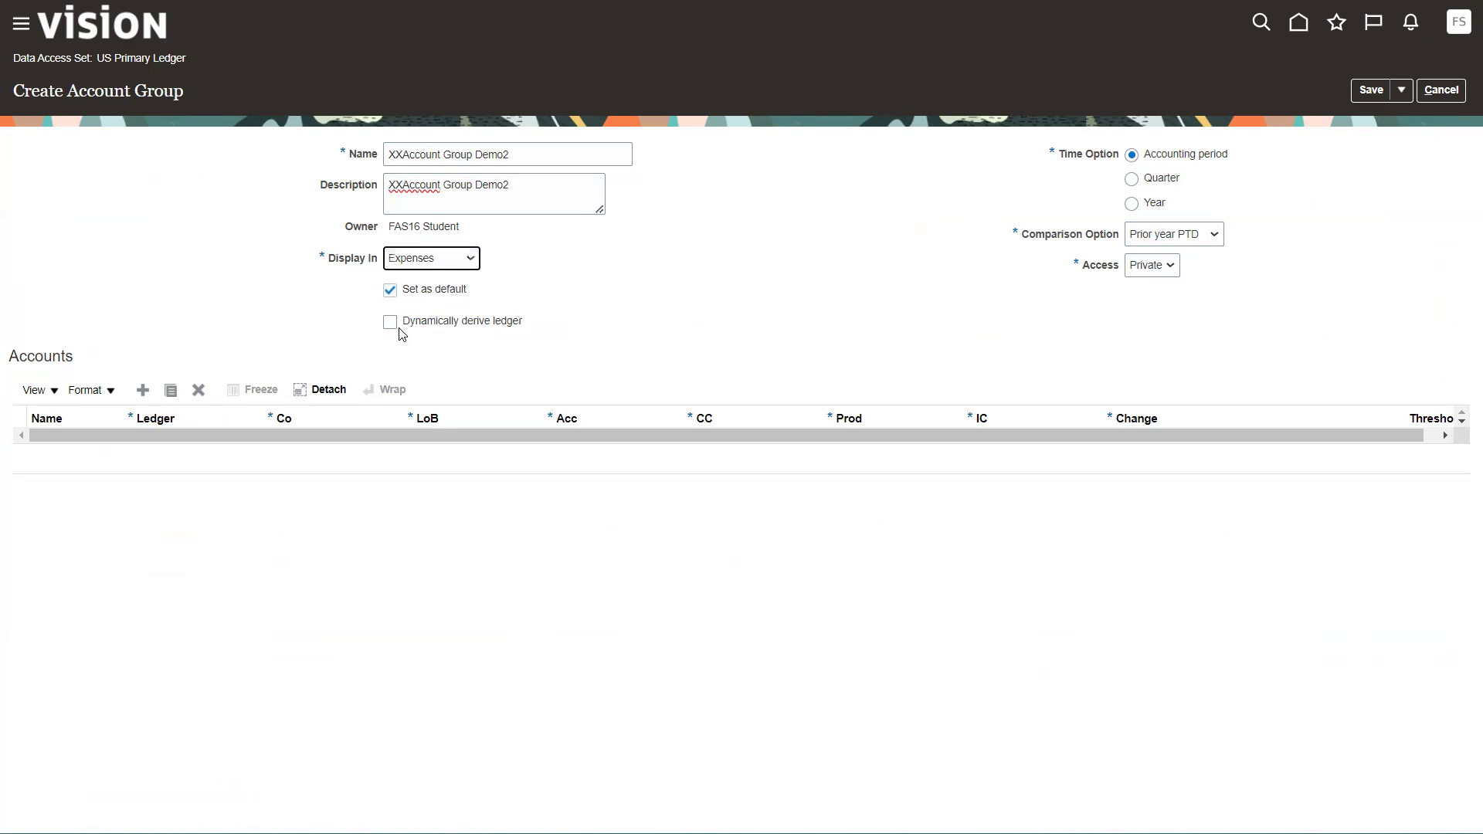
click(391, 325)
click(1160, 264)
click(1152, 298)
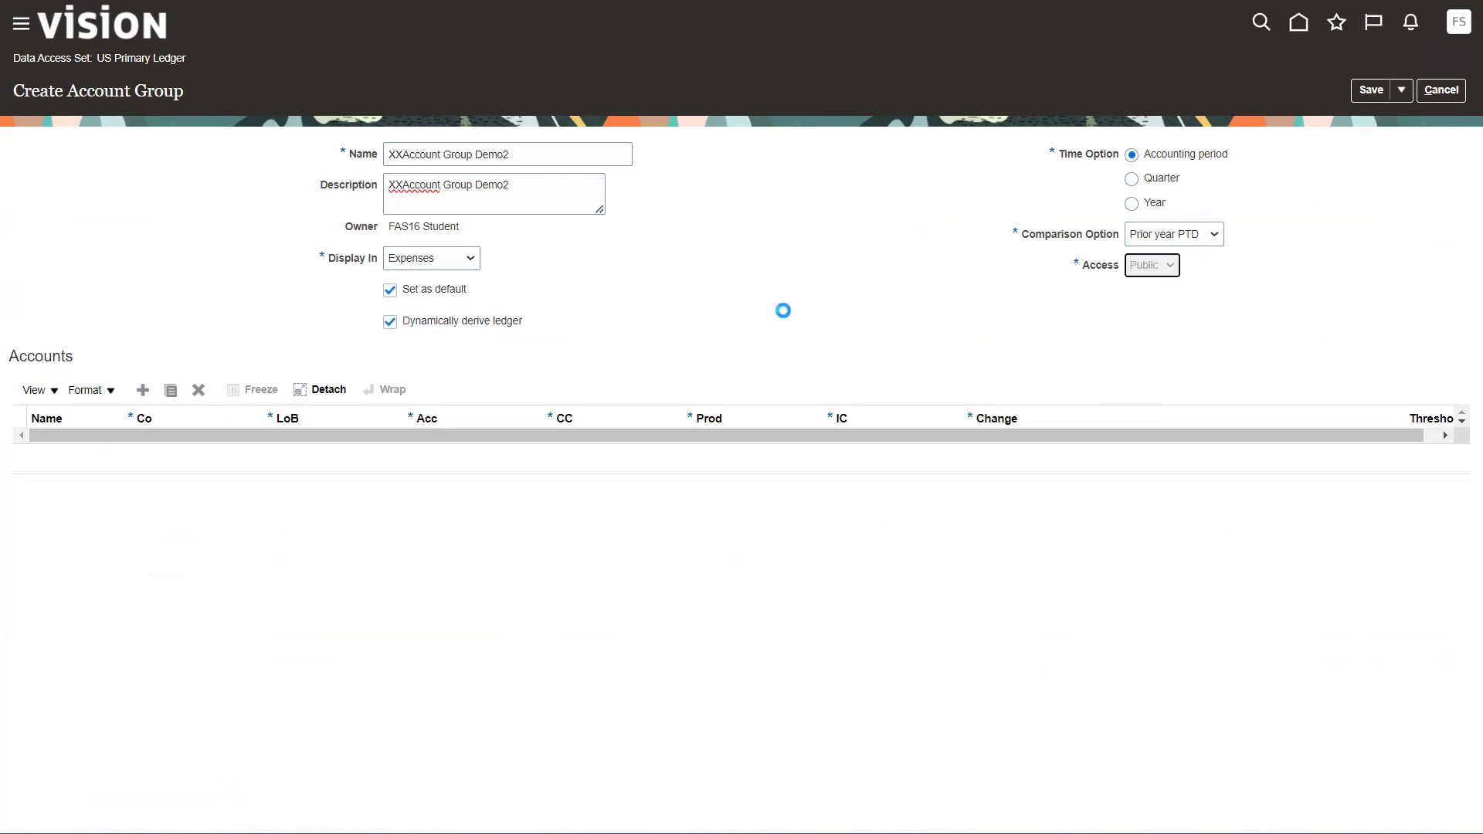
- Add an account row with Co 100, LoB 10 and Acc 40000 (Revenues)
click(142, 390)
click(206, 450)
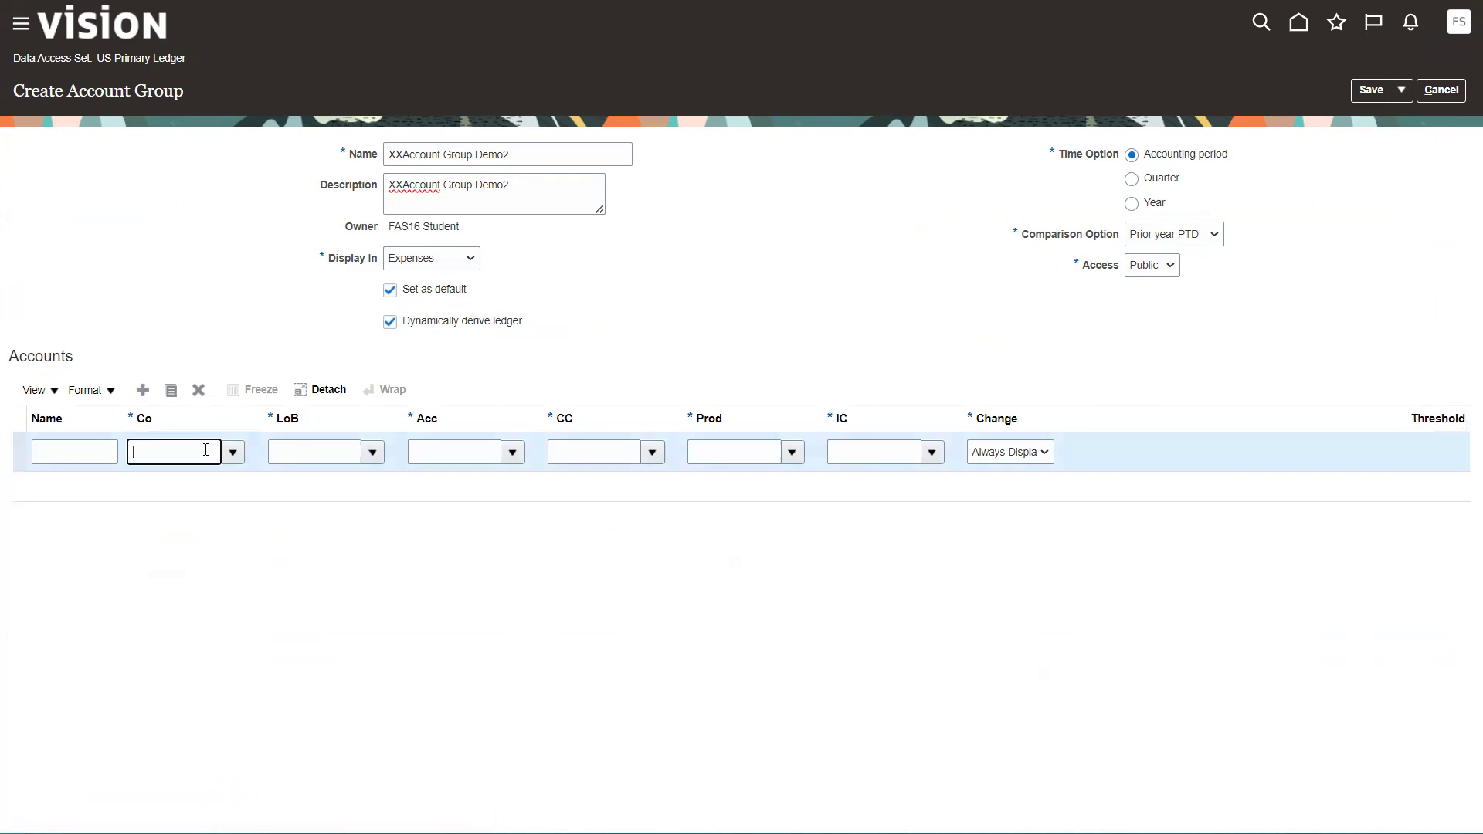
text(100)
key(Tab)
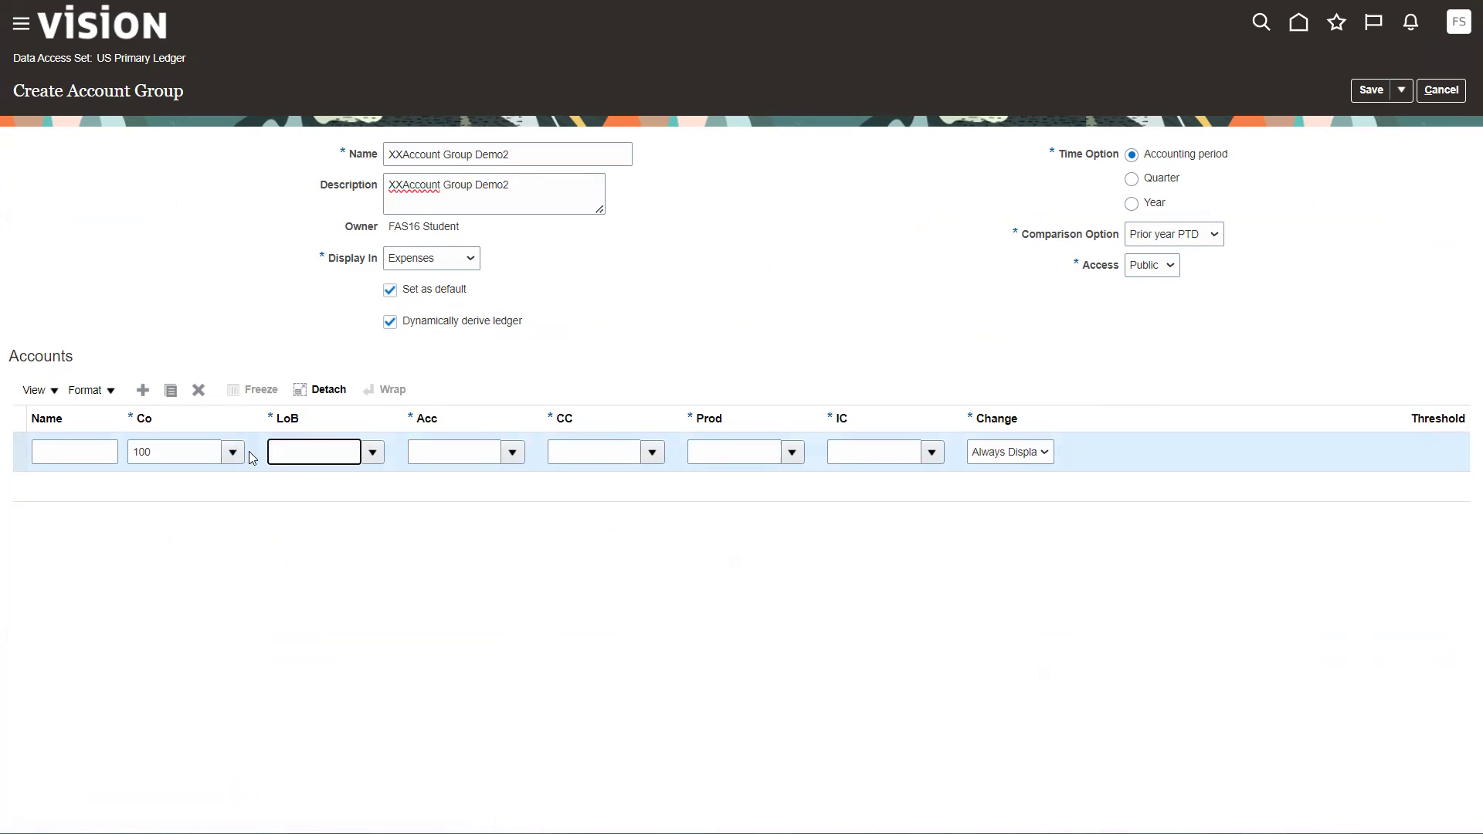
key(Tab)
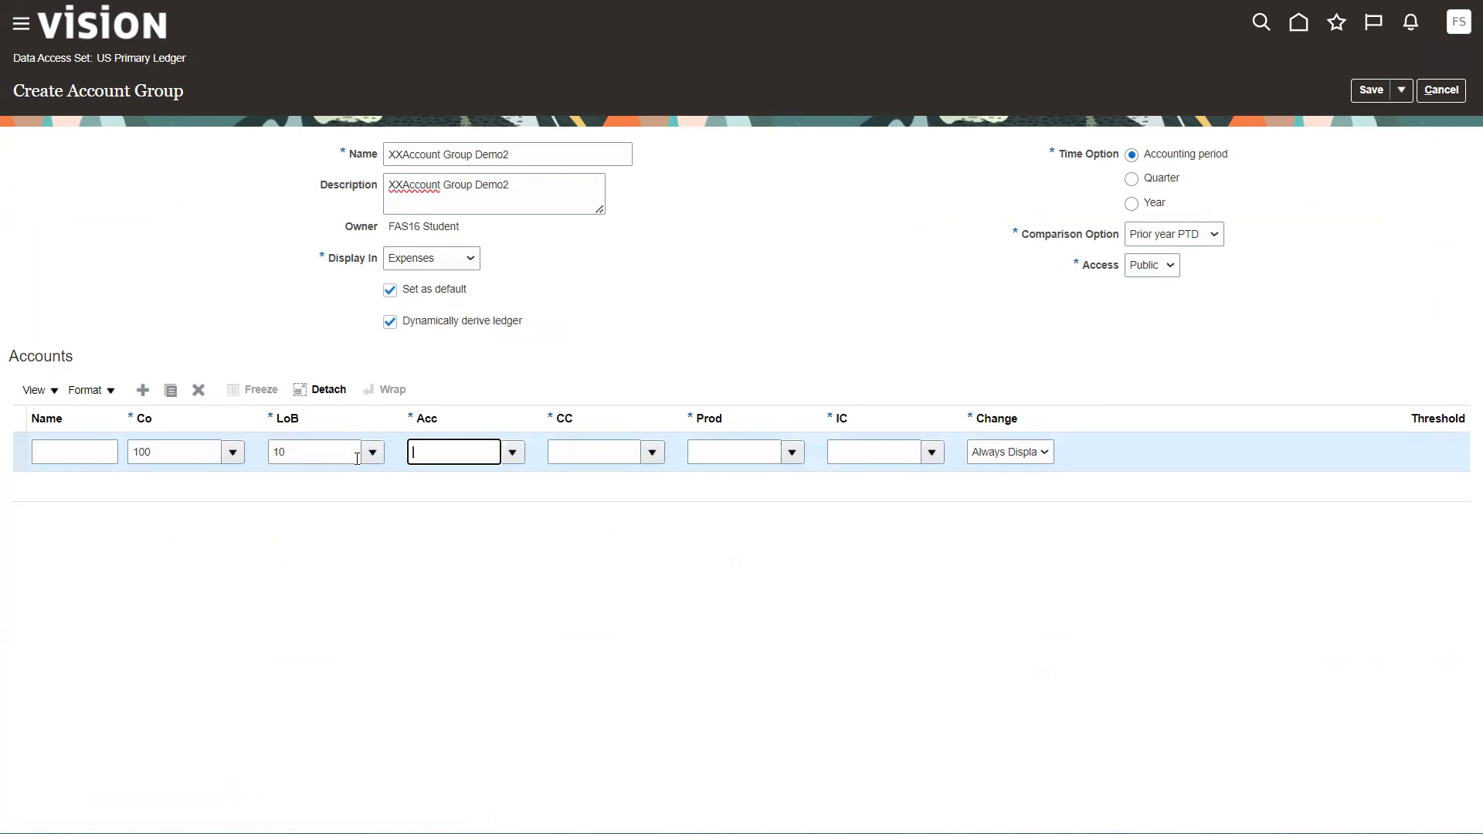
key(Tab)
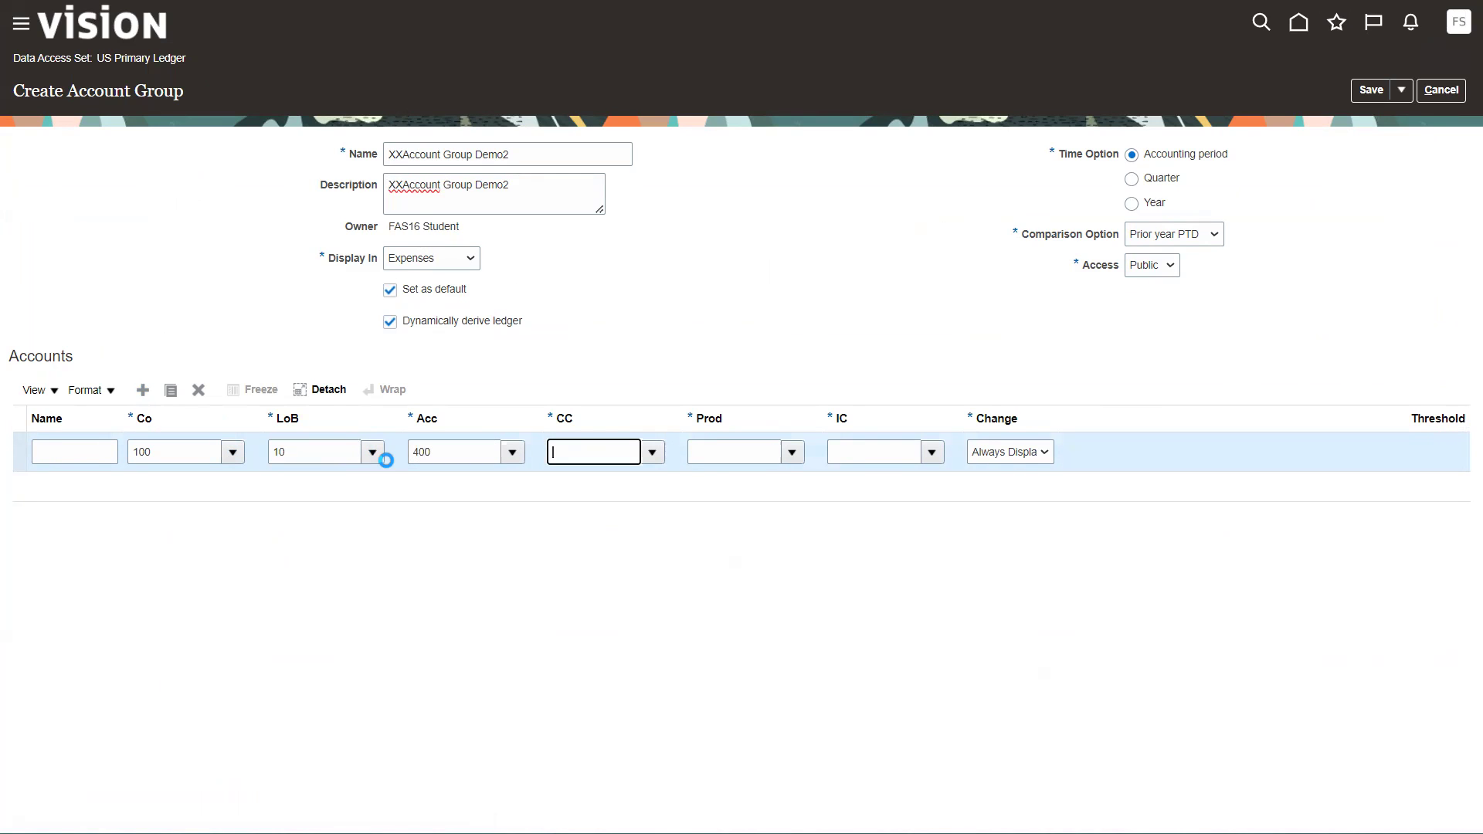
click(646, 473)
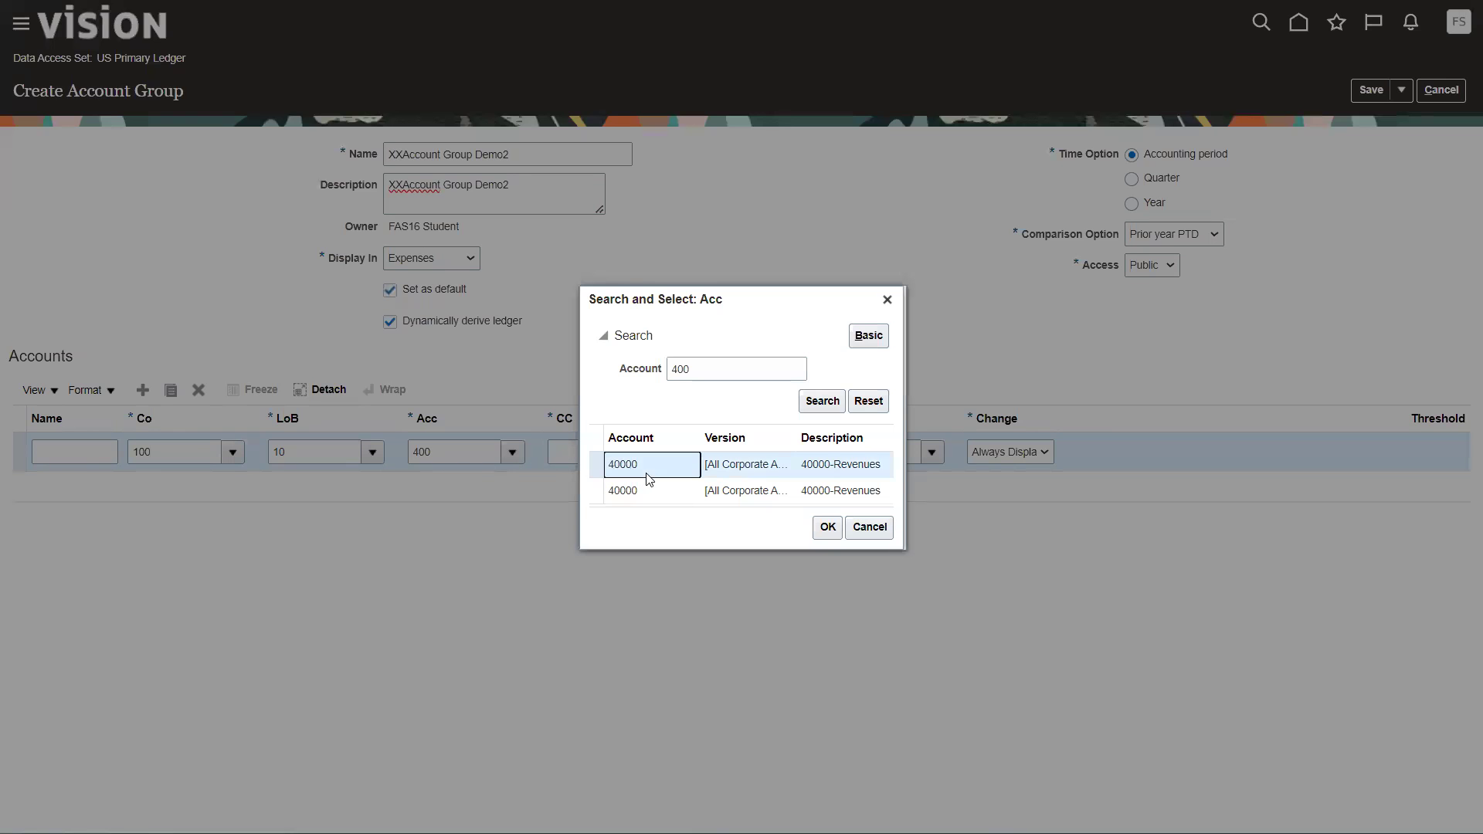
click(826, 527)
- Set the cost center of the account 40000 row to 400, choosing the first Total Sales match
click(583, 458)
text(400)
key(Tab)
click(692, 437)
click(672, 421)
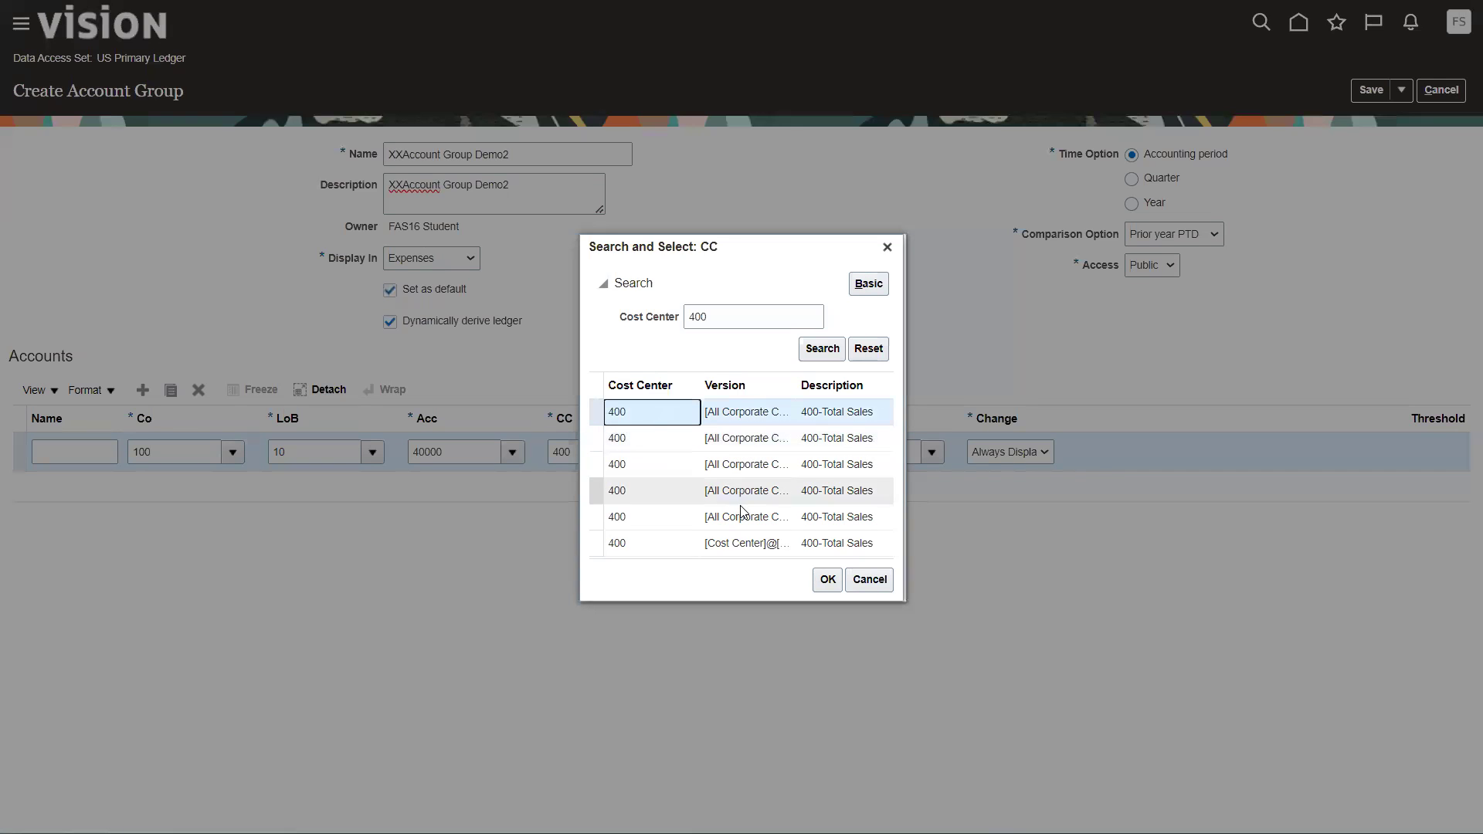
click(825, 583)
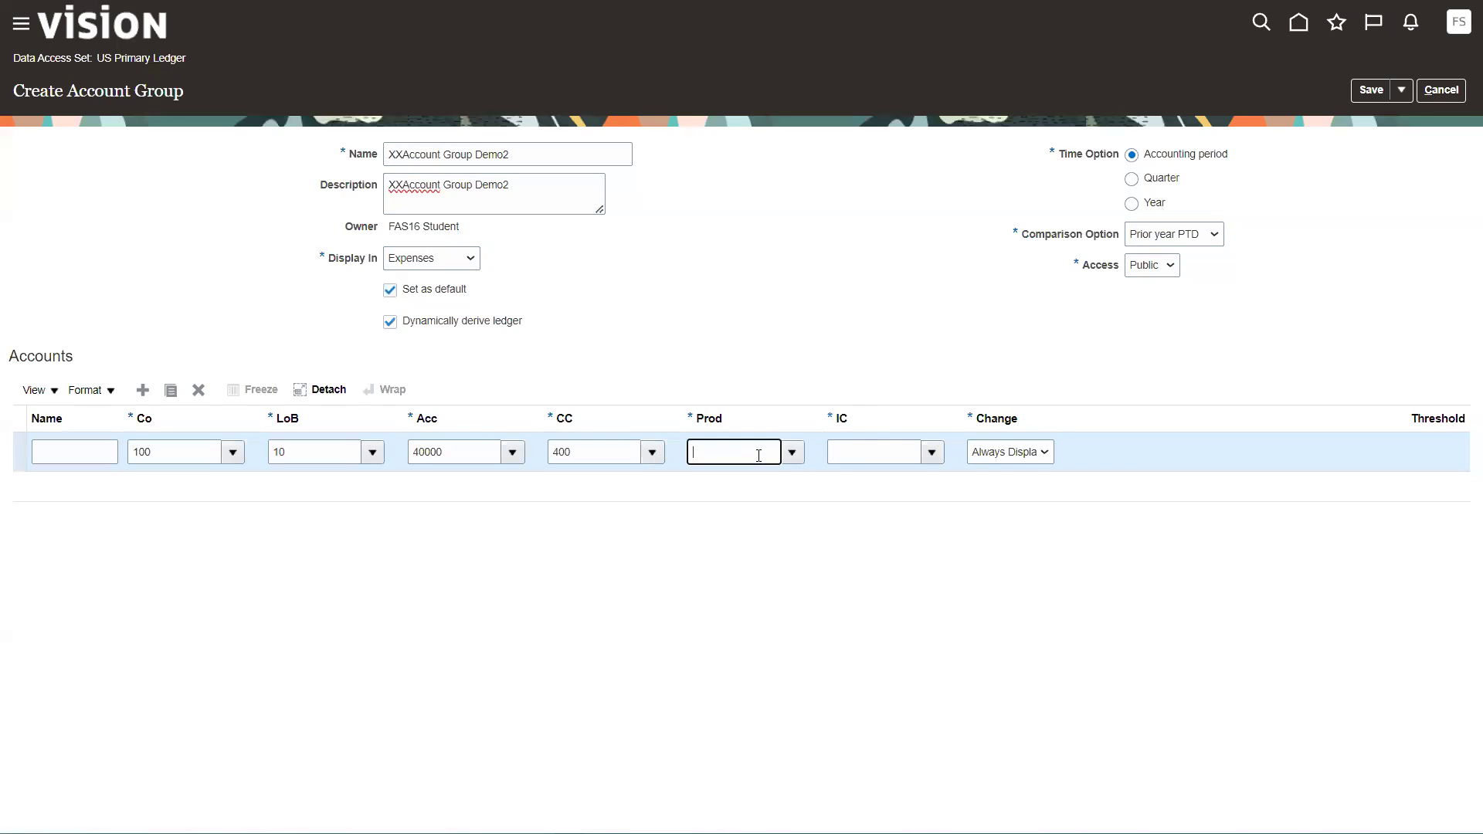
- Set both Prod and IC to 000 in the account 40000 row
click(794, 451)
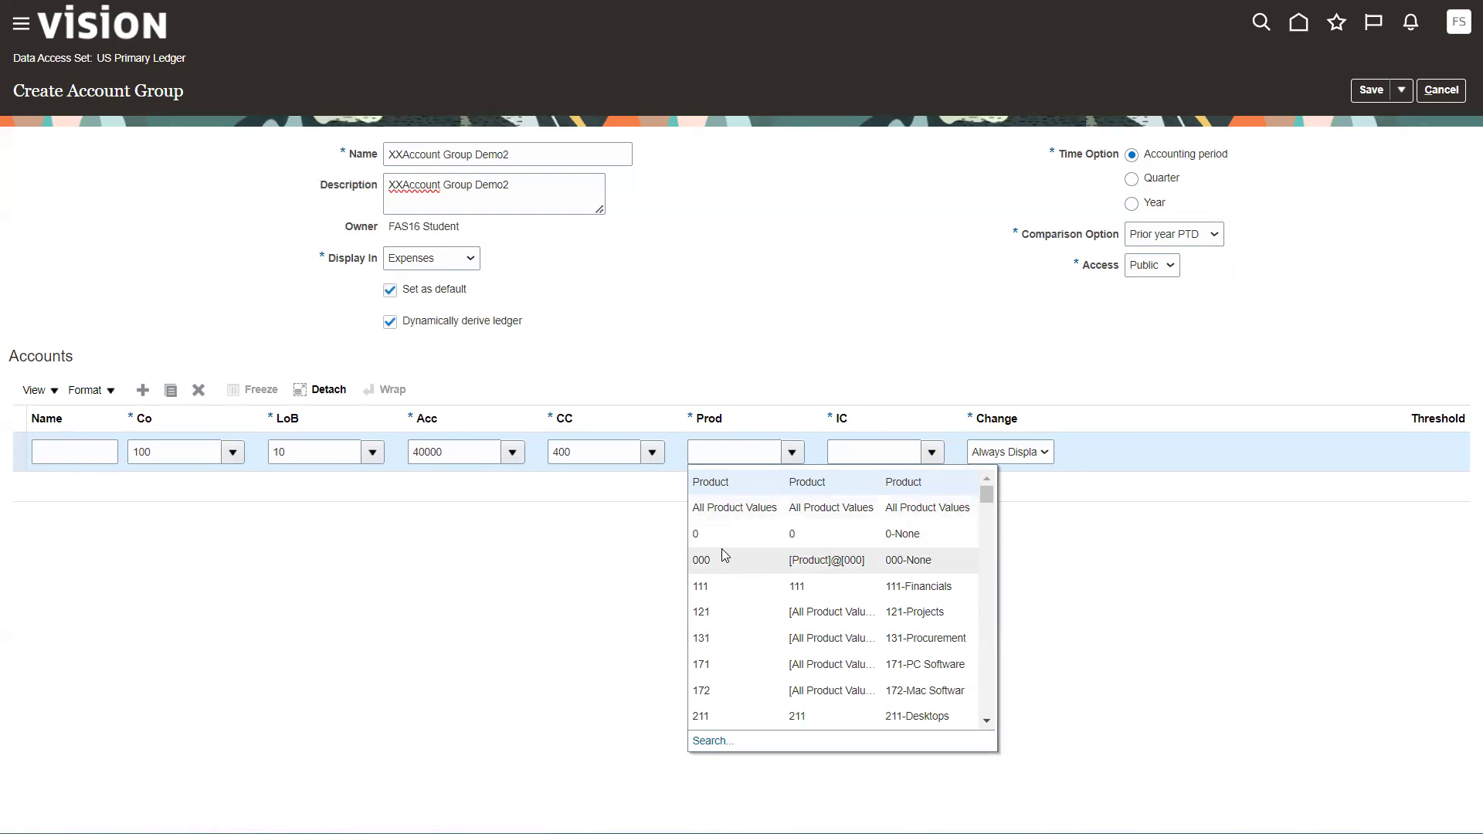
click(763, 622)
double_click(758, 453)
text(0)
key(Tab)
text(00)
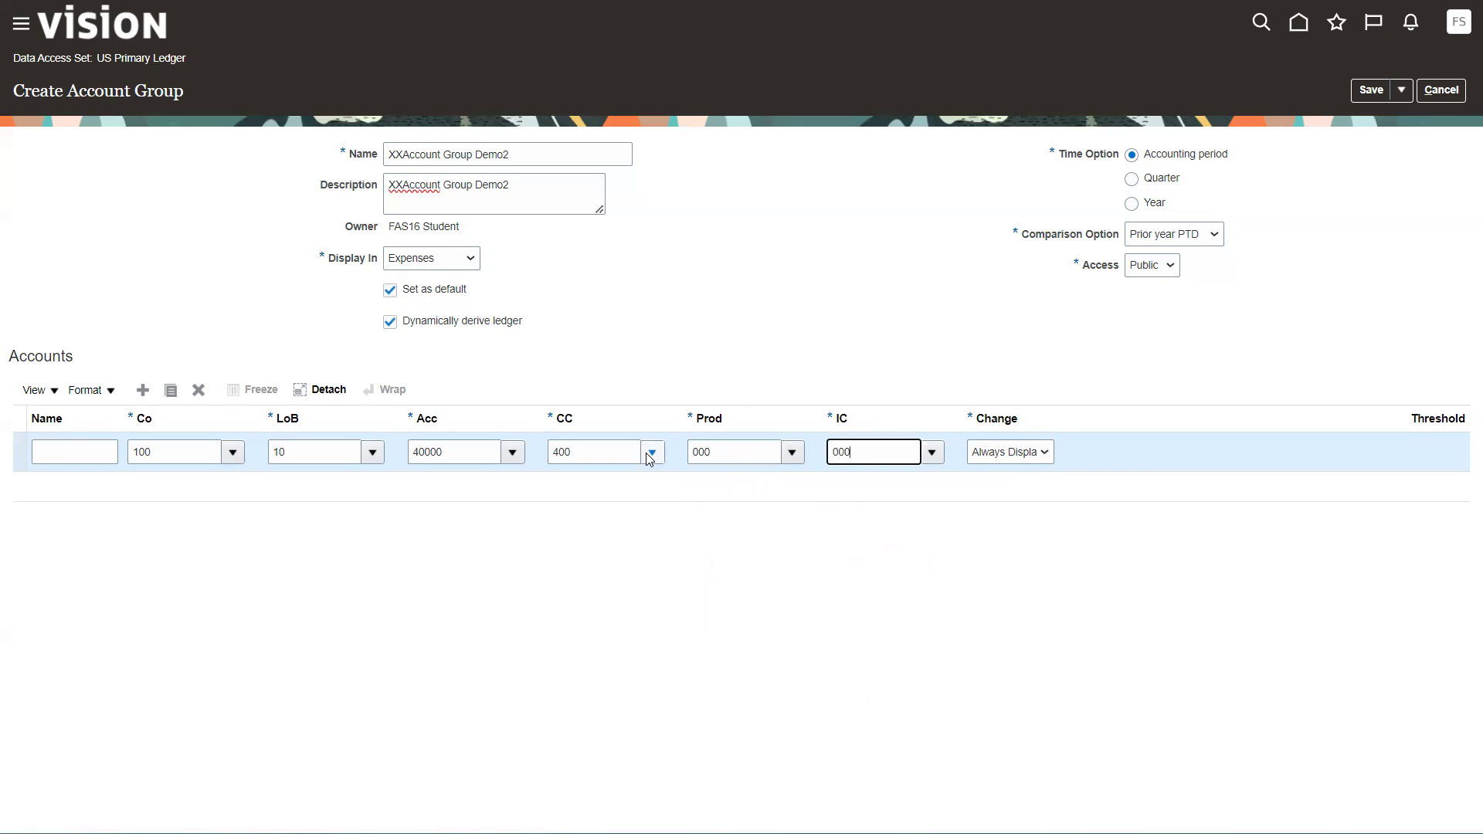
key(Tab)
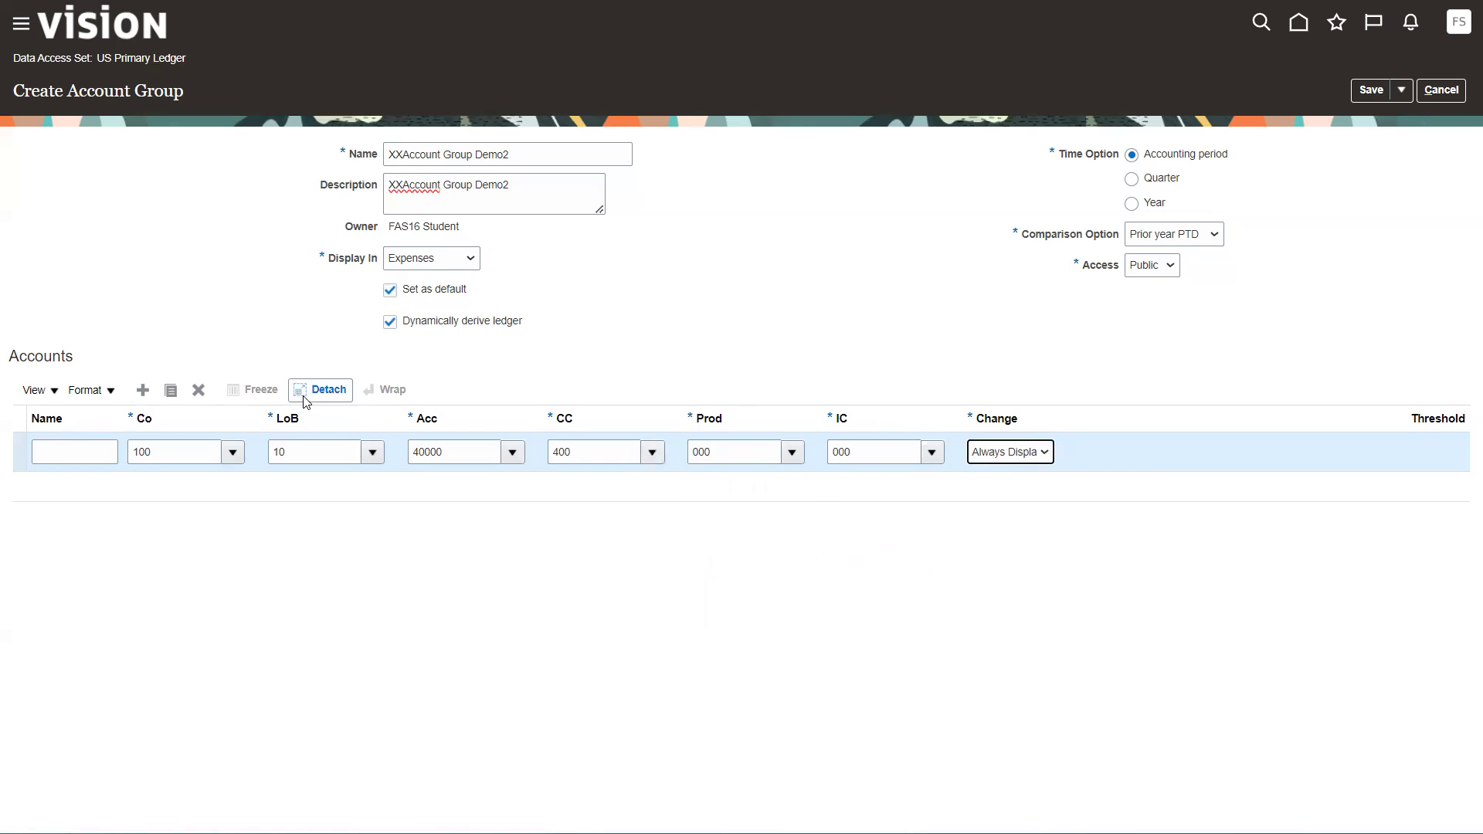
- Add a second account row with Co 101 and LoB 10
click(147, 391)
click(167, 461)
text(100)
key(Tab)
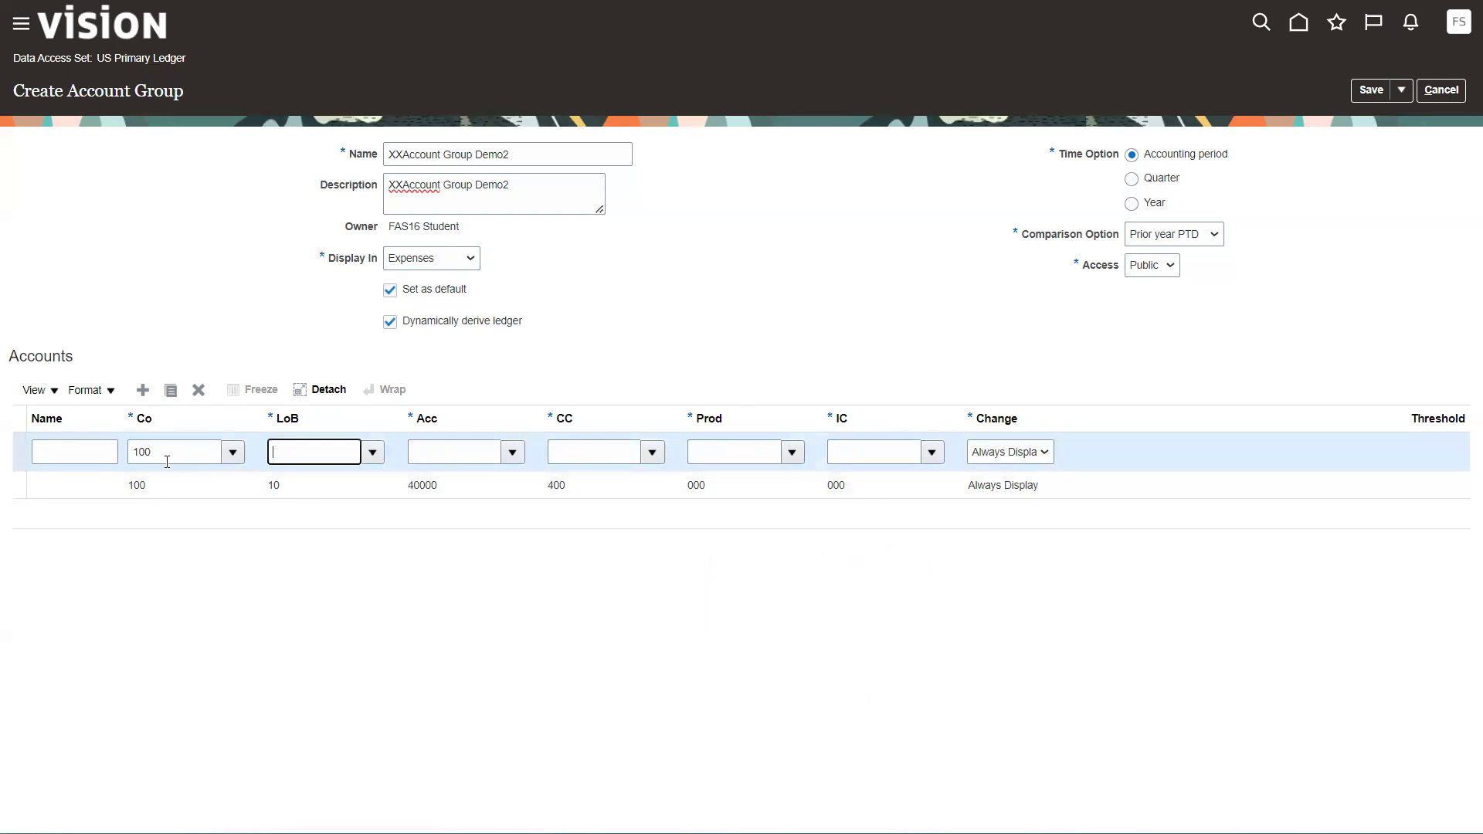
click(235, 448)
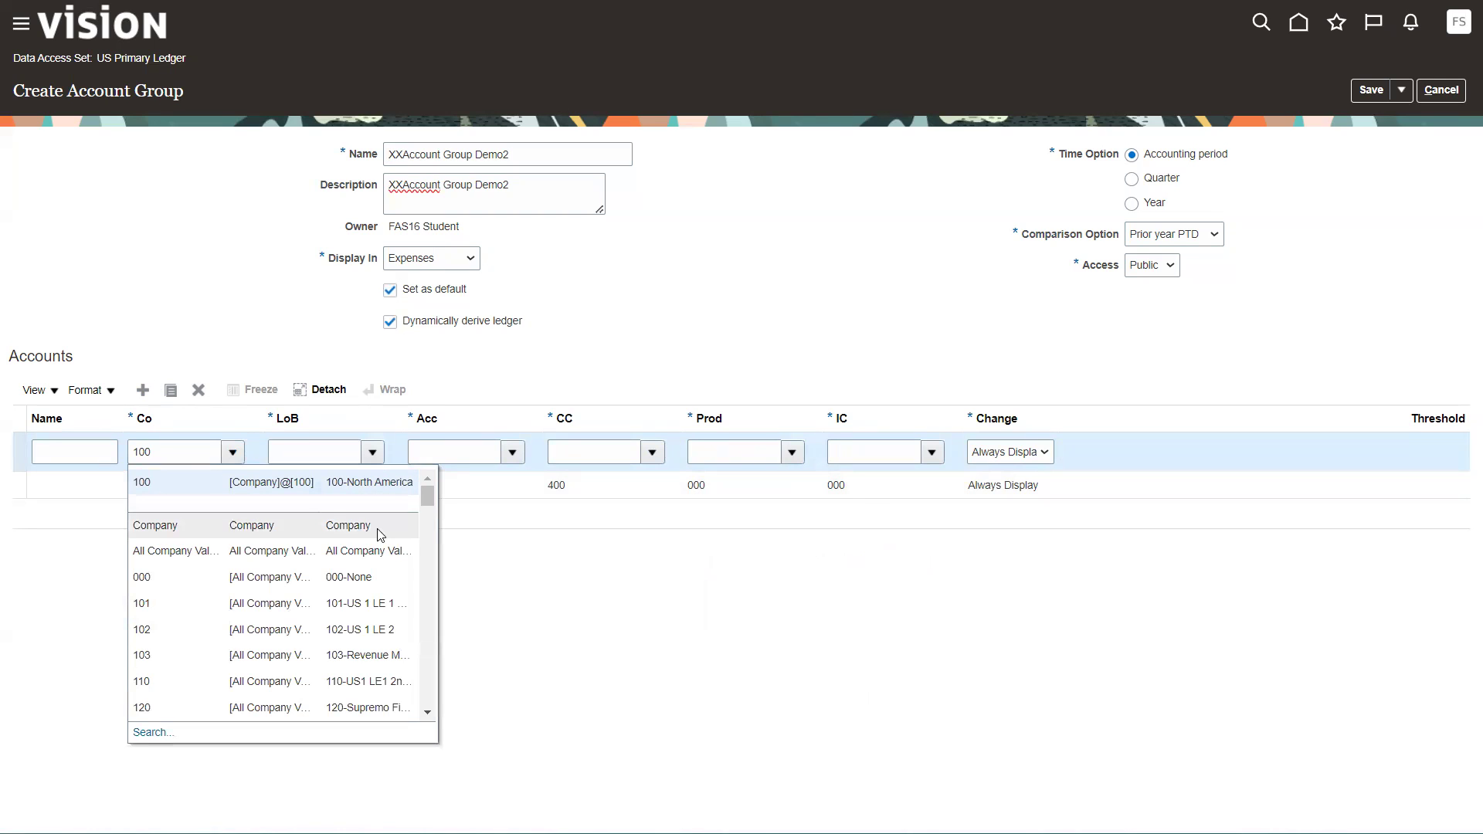
click(394, 608)
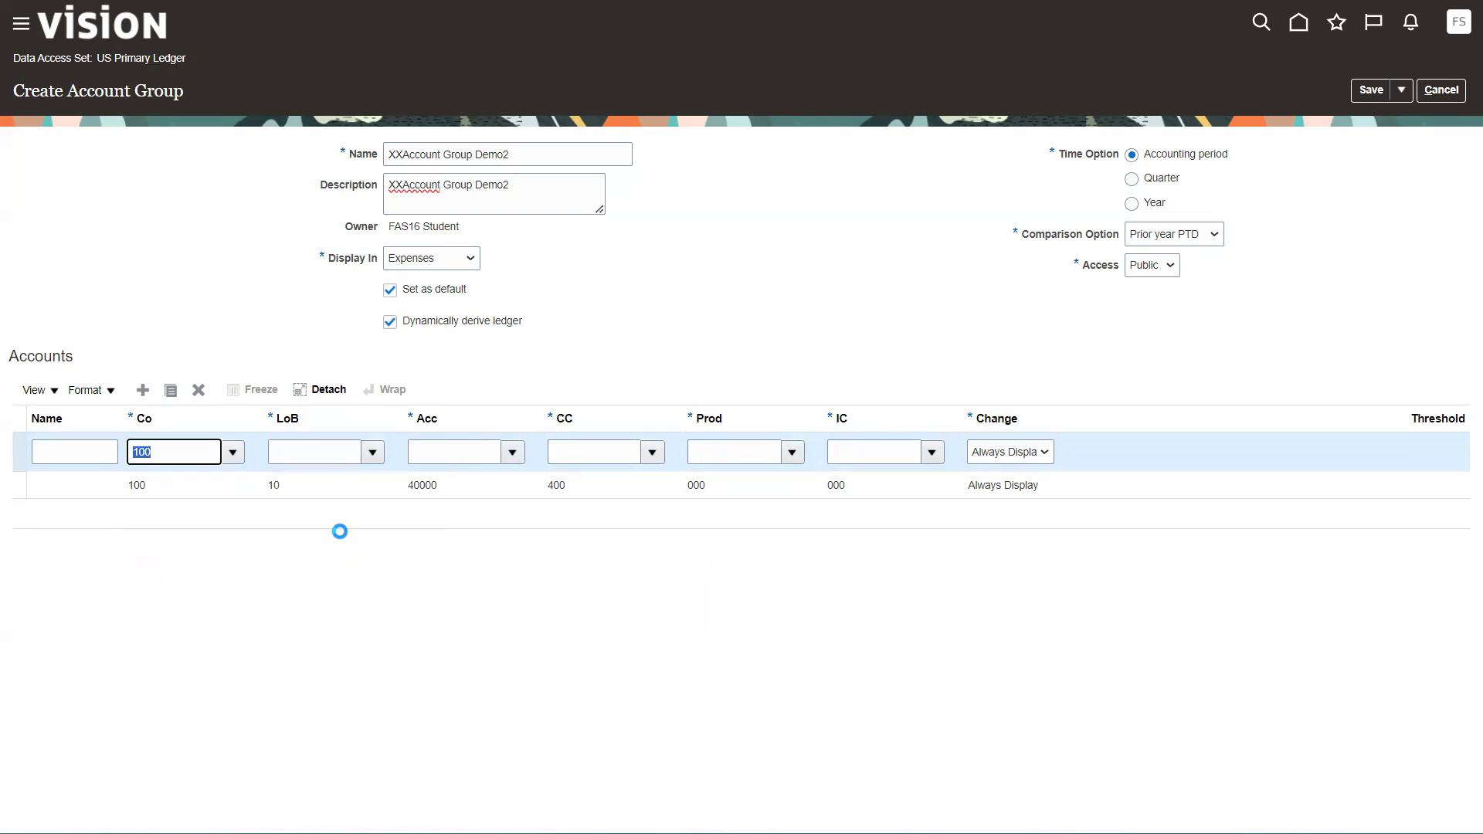
click(165, 485)
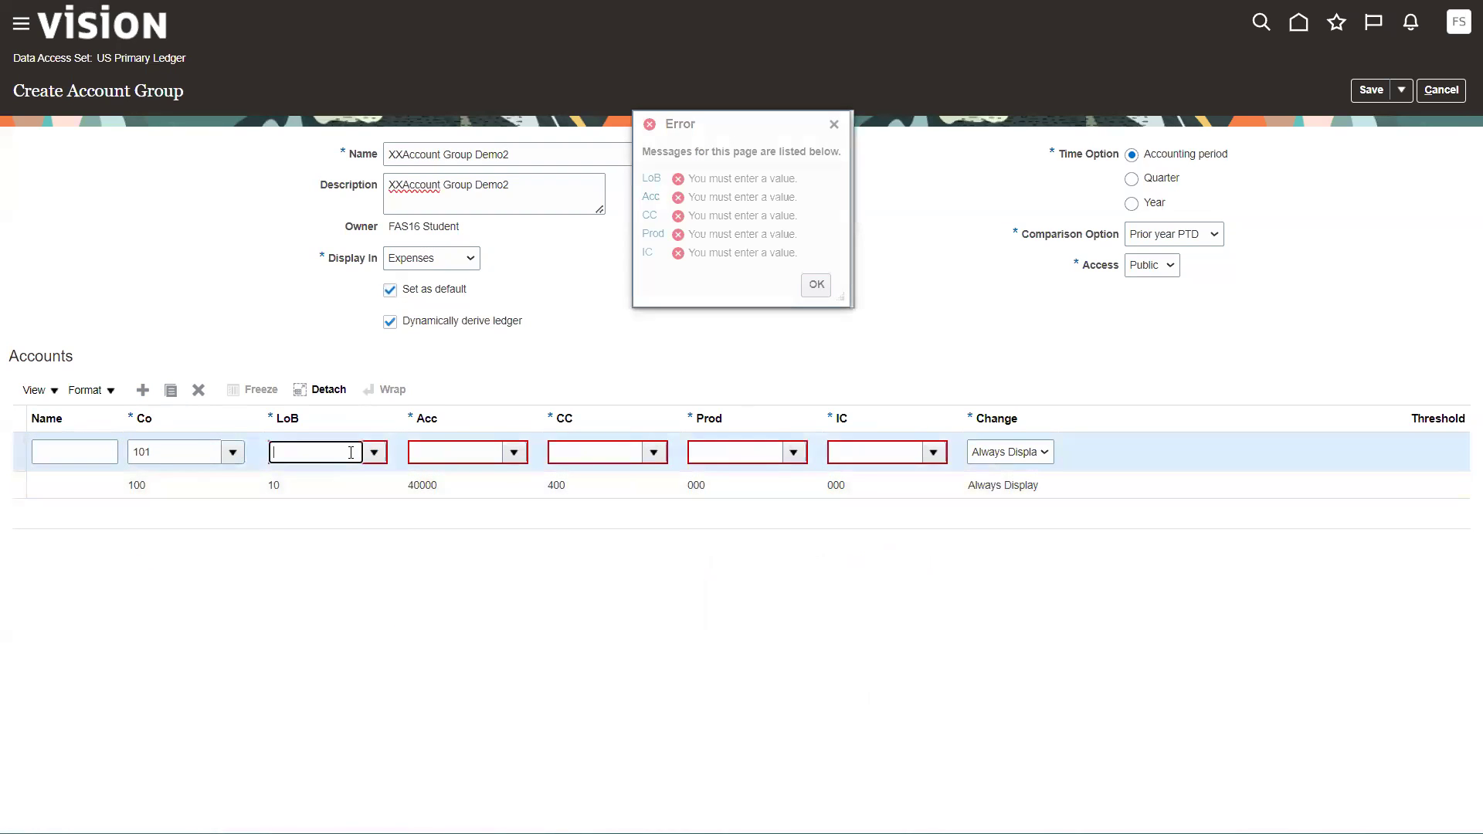
click(373, 453)
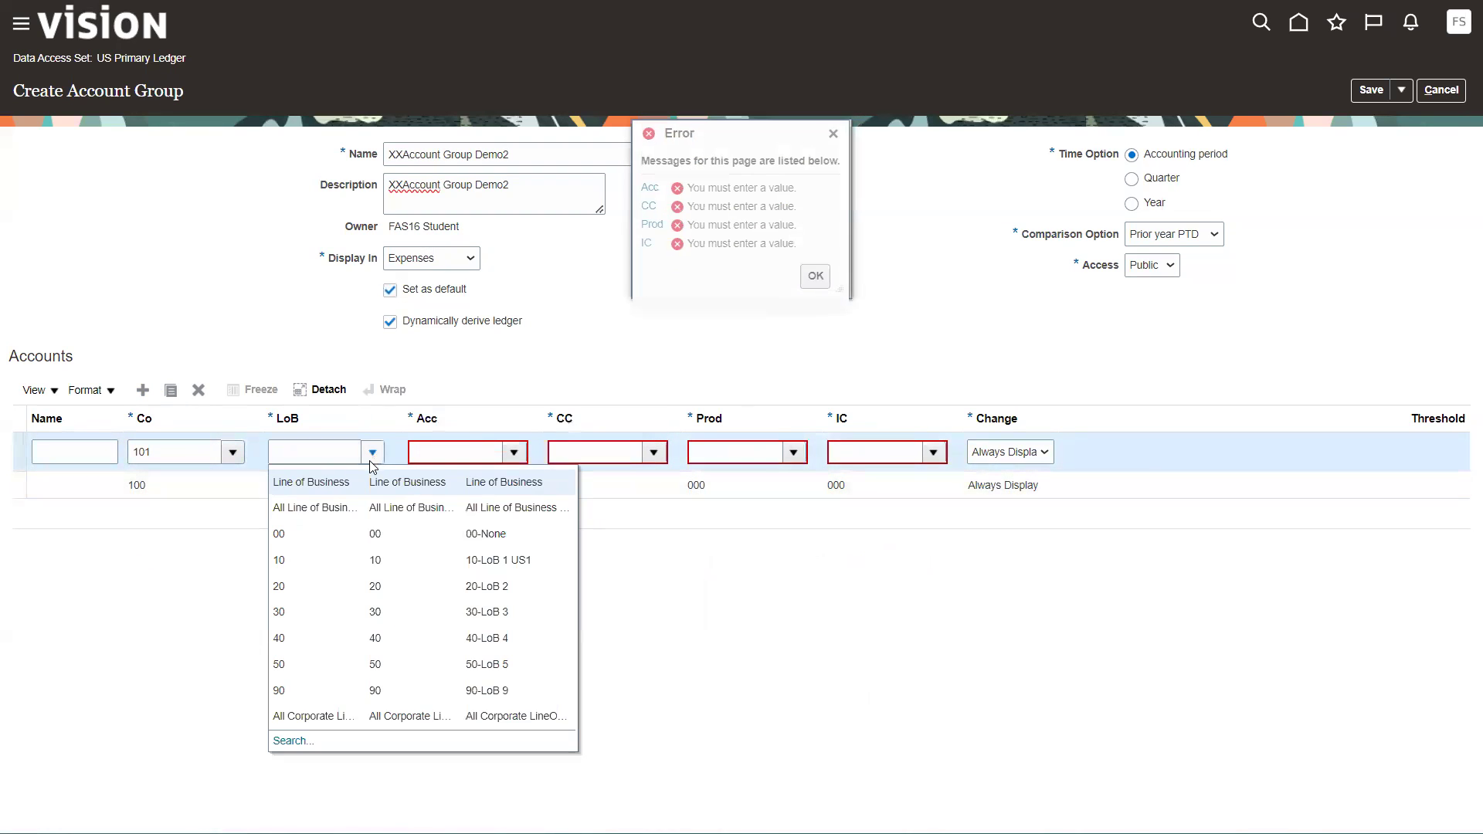
click(354, 556)
- Search the accounts beginning with 65 and assign 65410 to the second account row
click(512, 453)
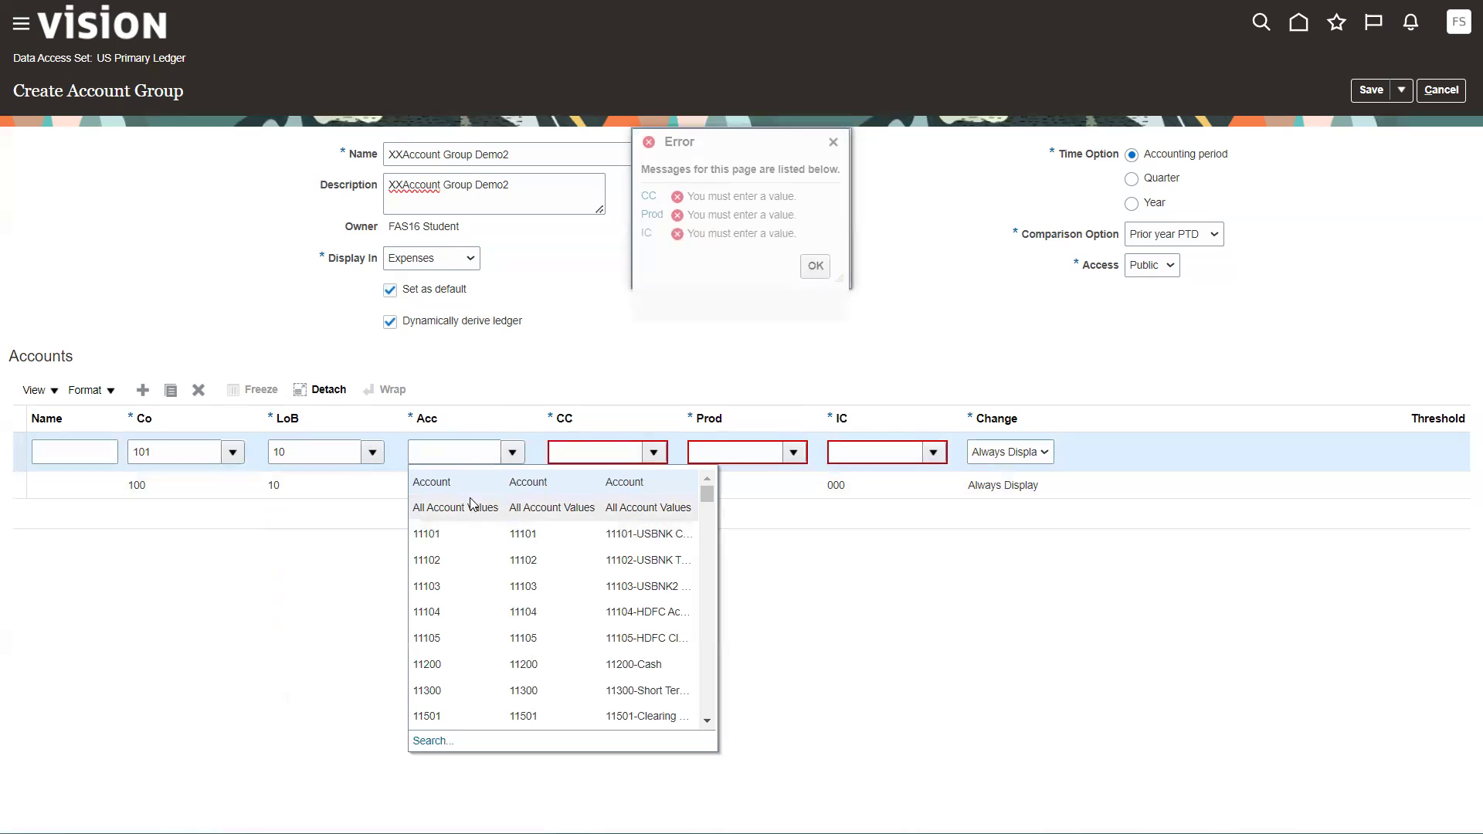
click(438, 453)
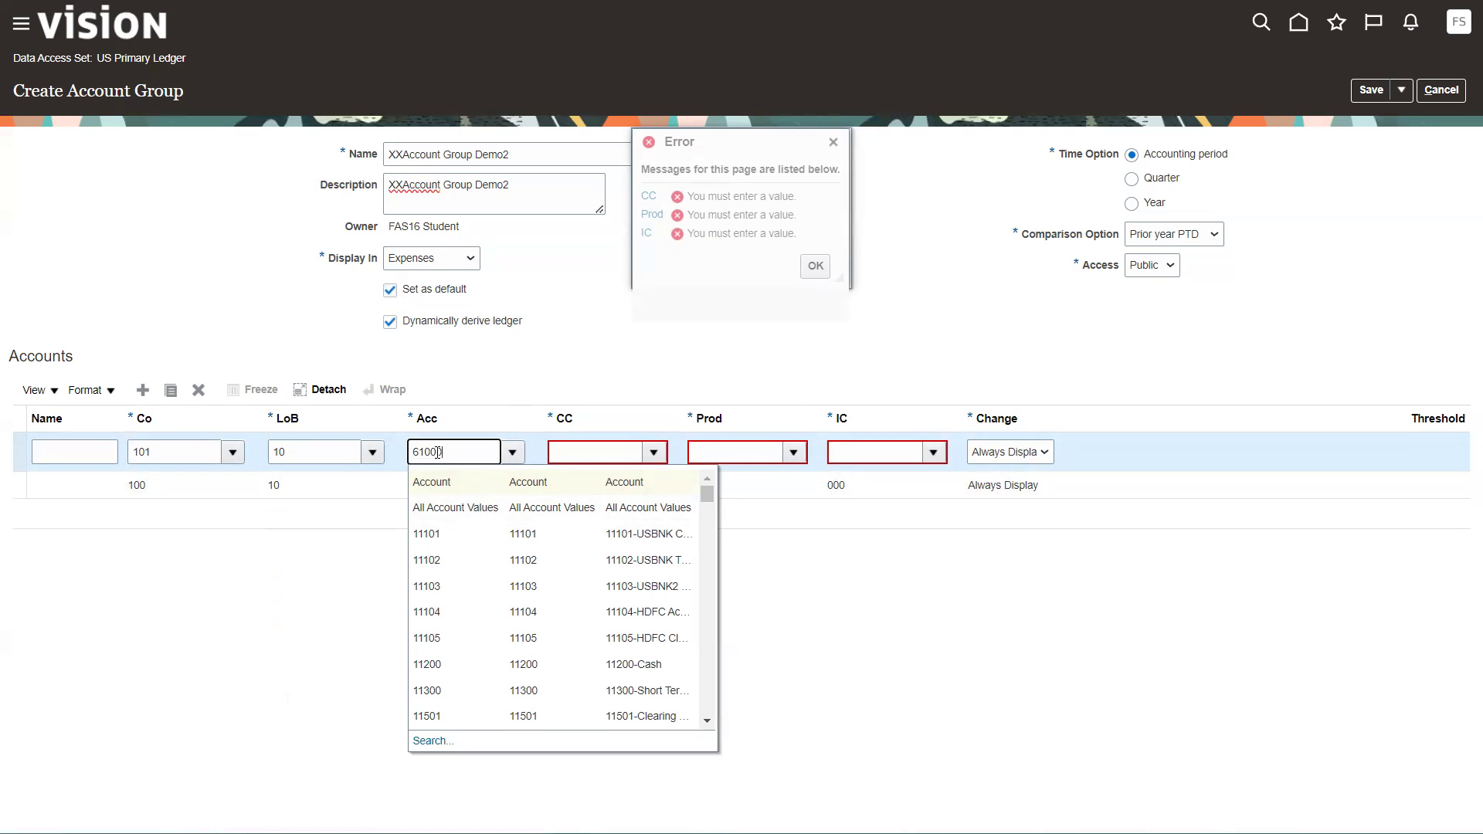
key(Tab)
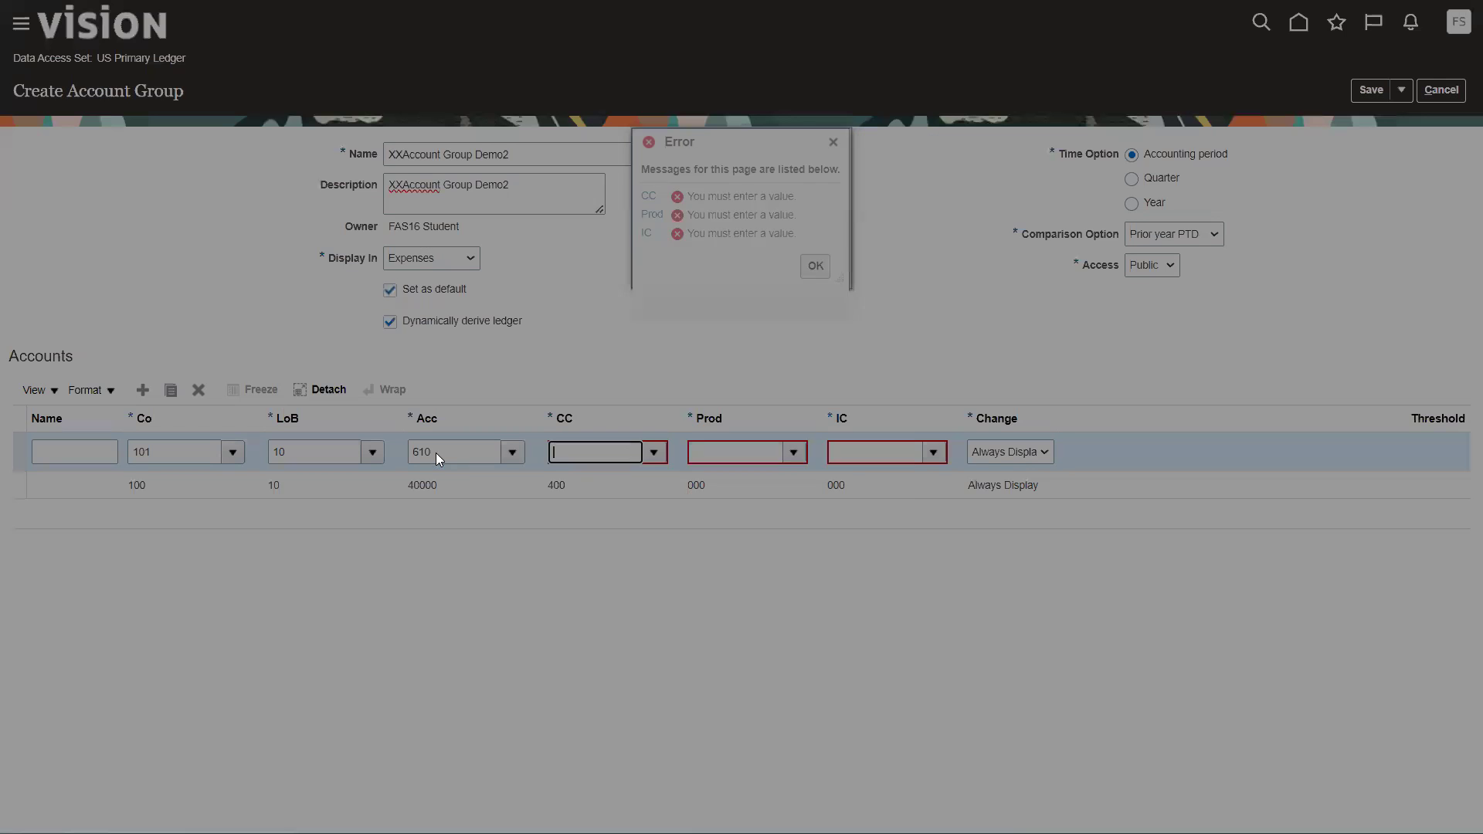
click(721, 256)
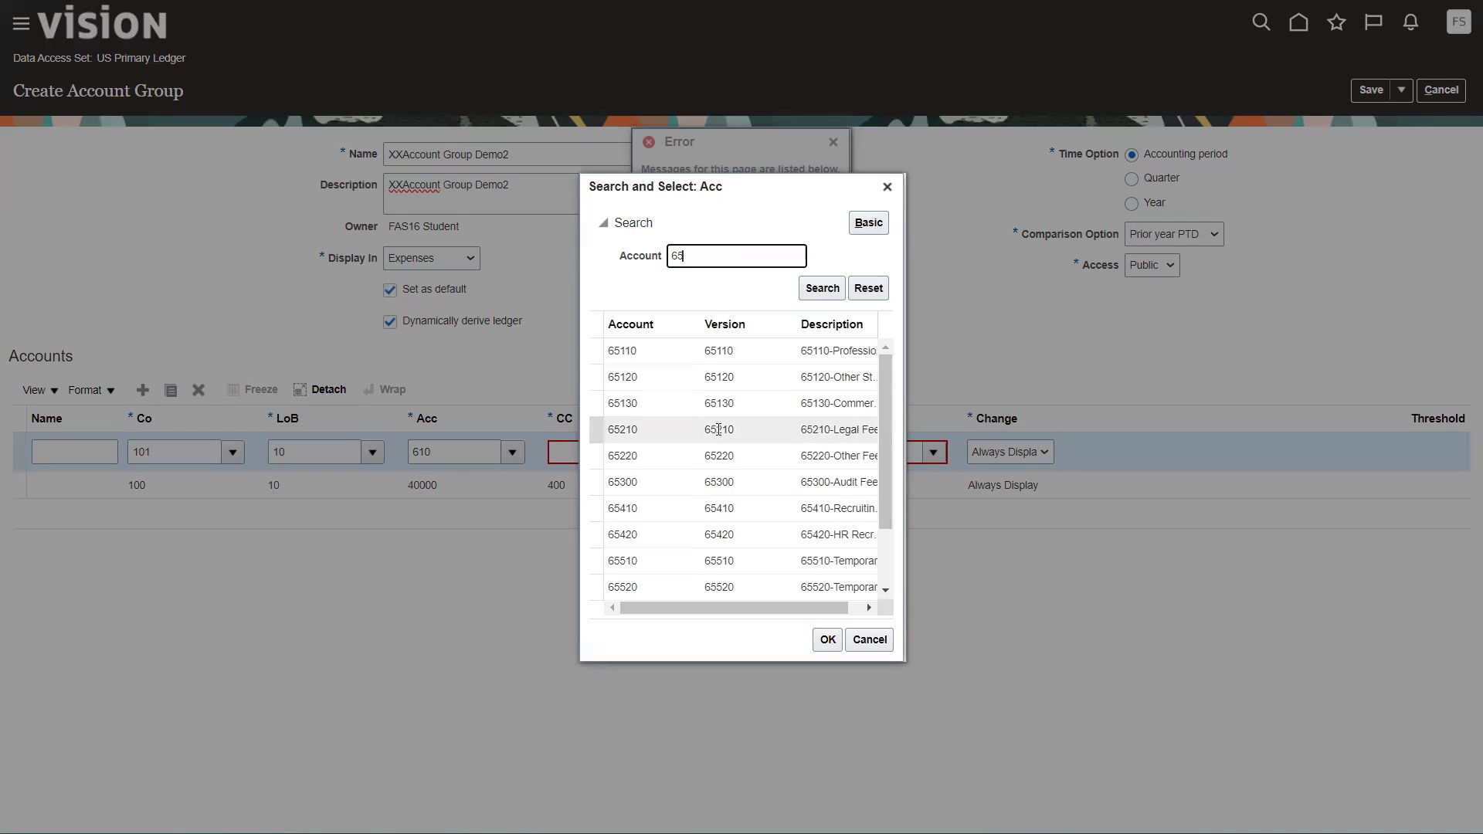
click(748, 507)
click(829, 639)
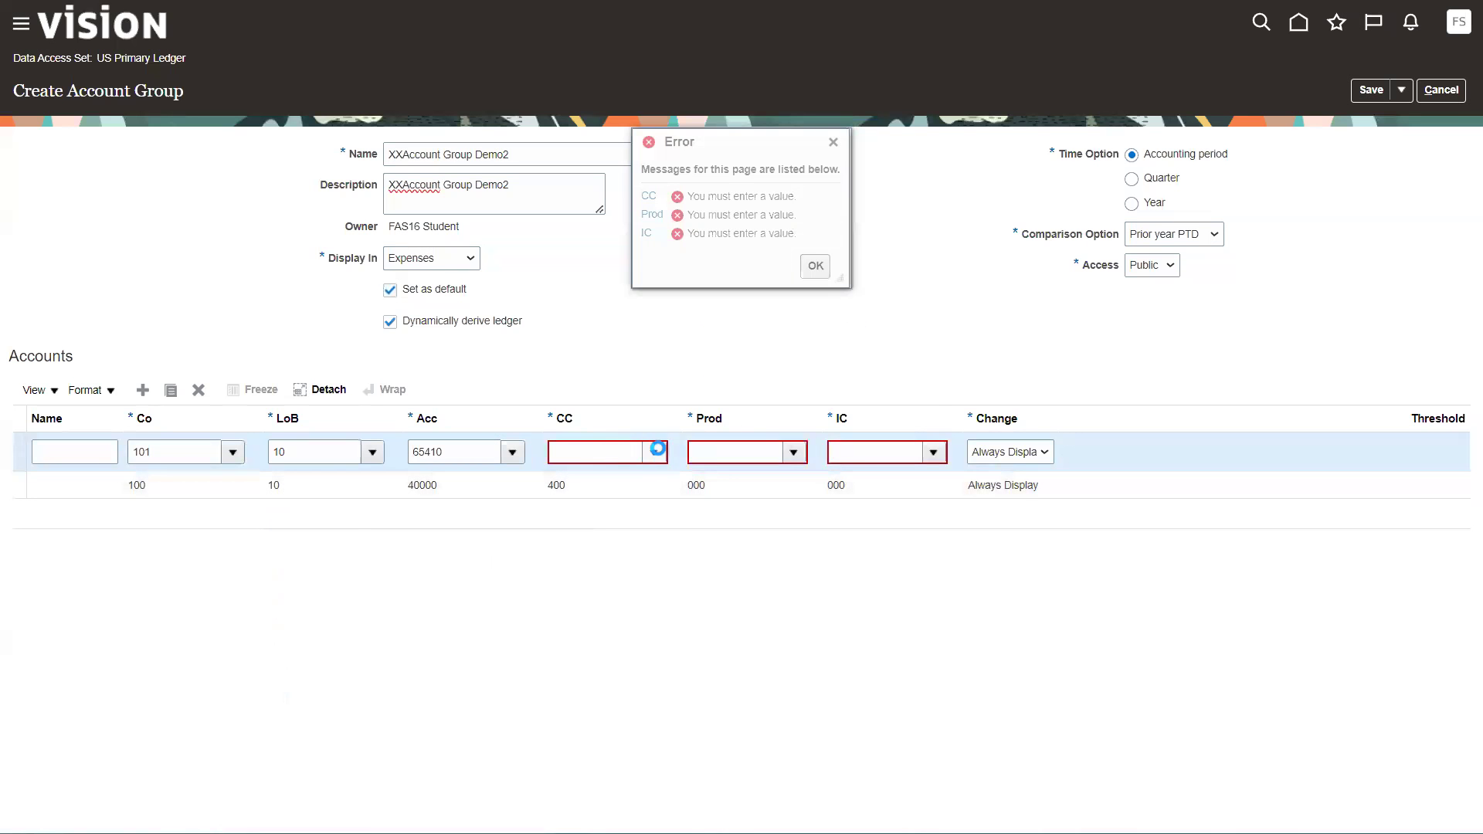
- Set the cost center of the account 65410 row to 400, choosing the first Total Sales match
click(652, 452)
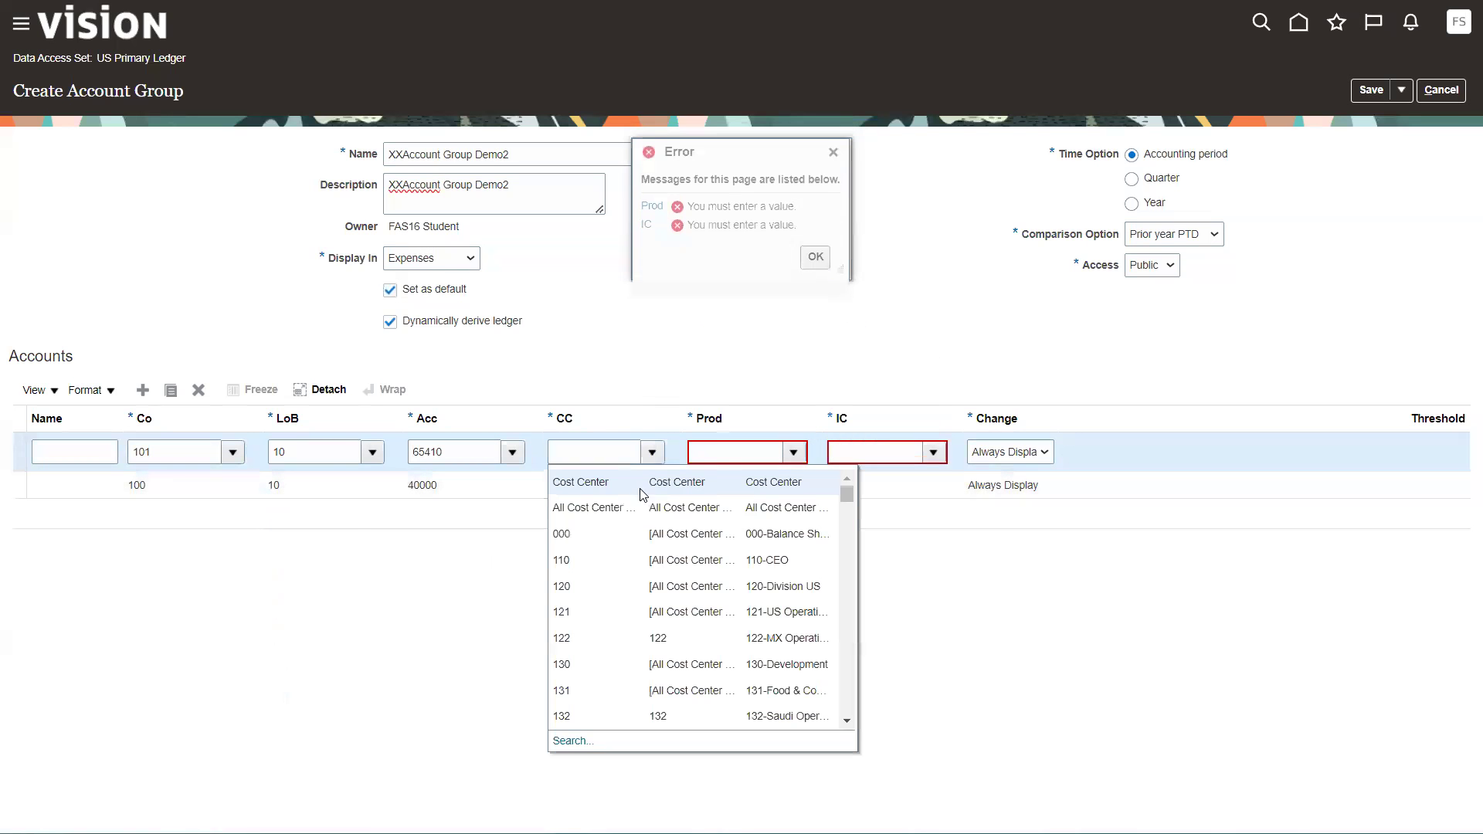
click(605, 454)
text(400)
key(Tab)
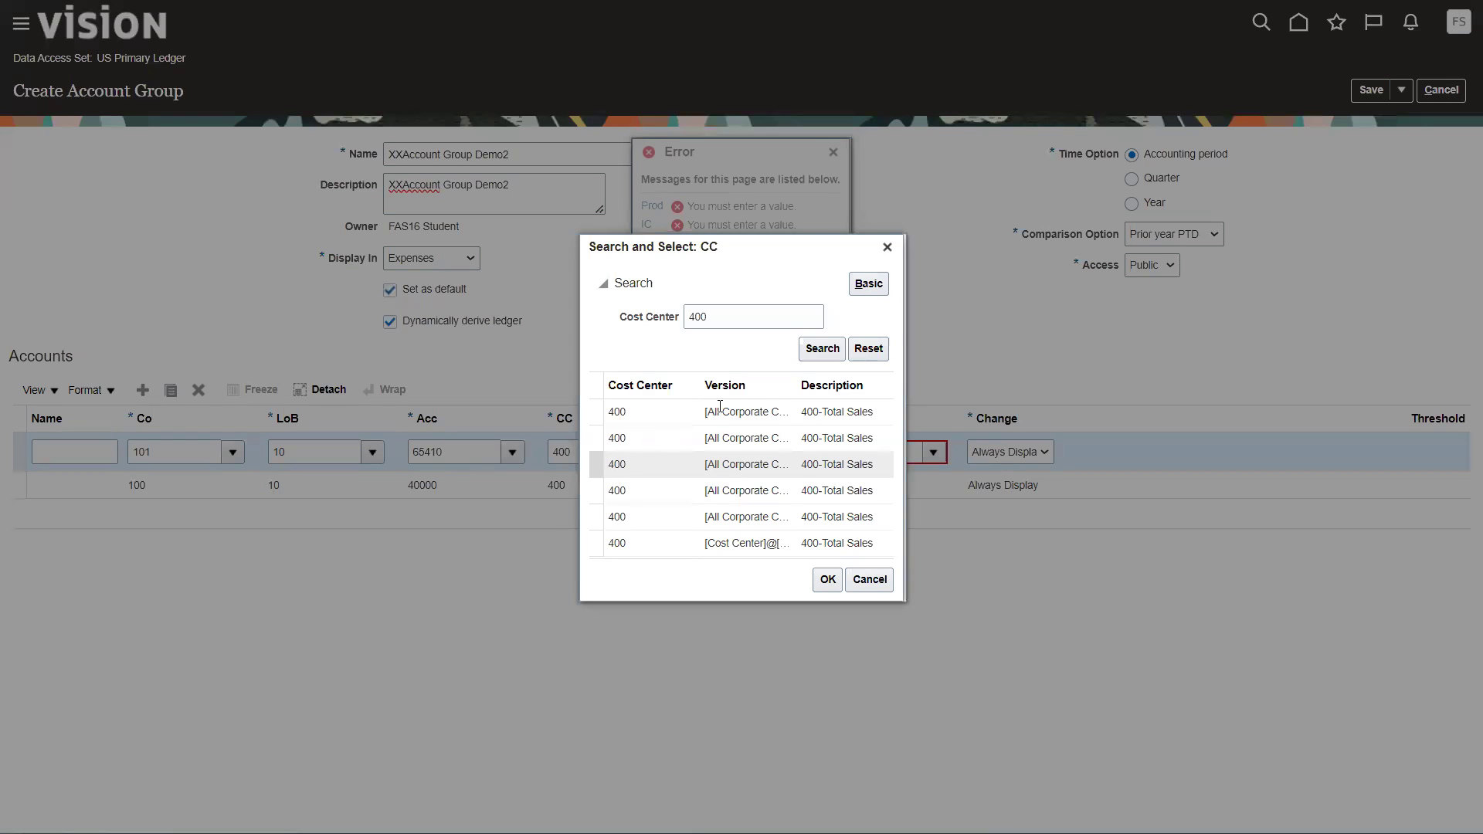
click(720, 412)
click(827, 579)
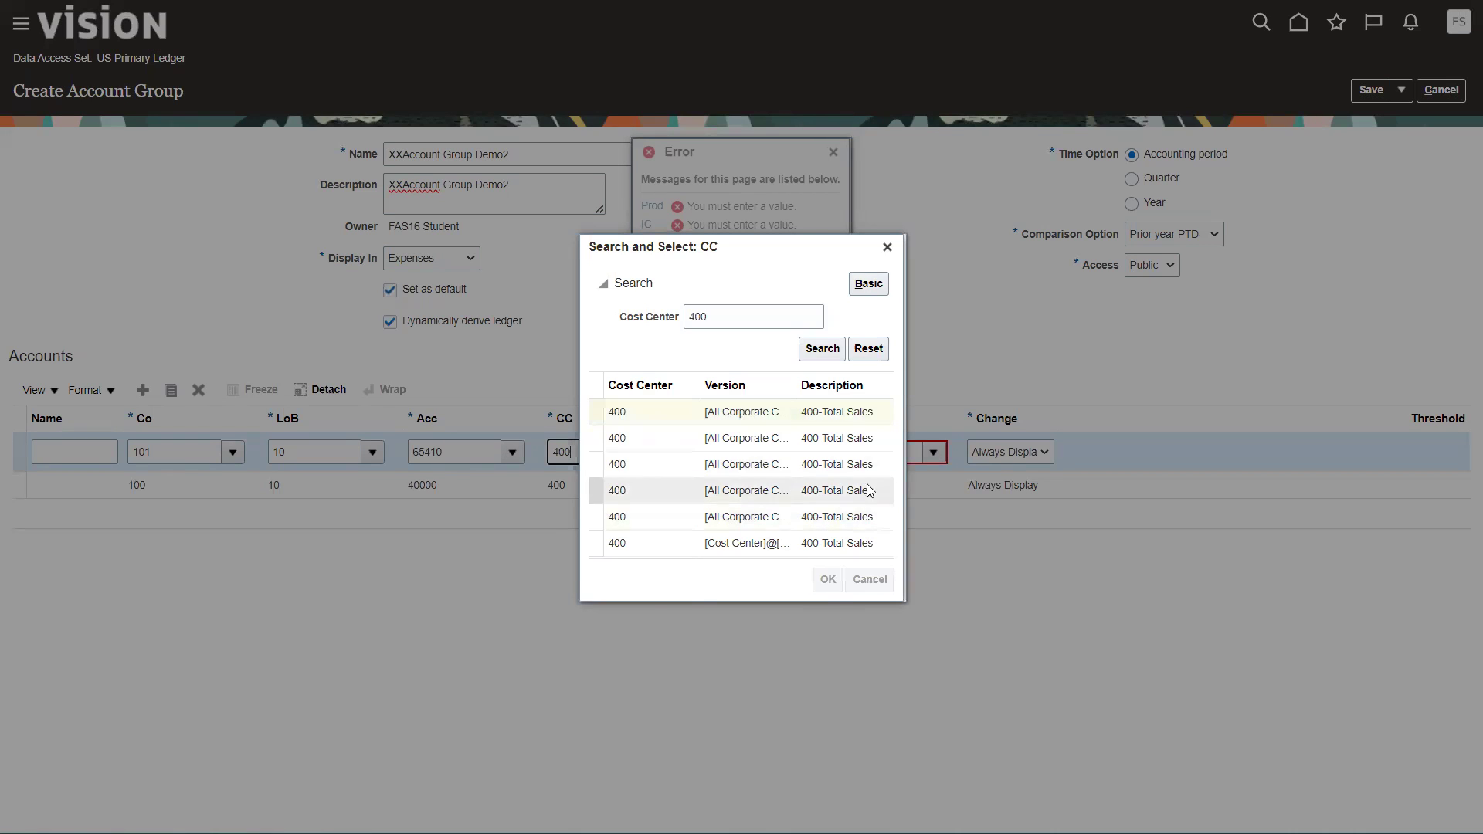
- Set both Prod and IC to 000 in the account 65410 row
click(757, 451)
text(000)
key(Tab)
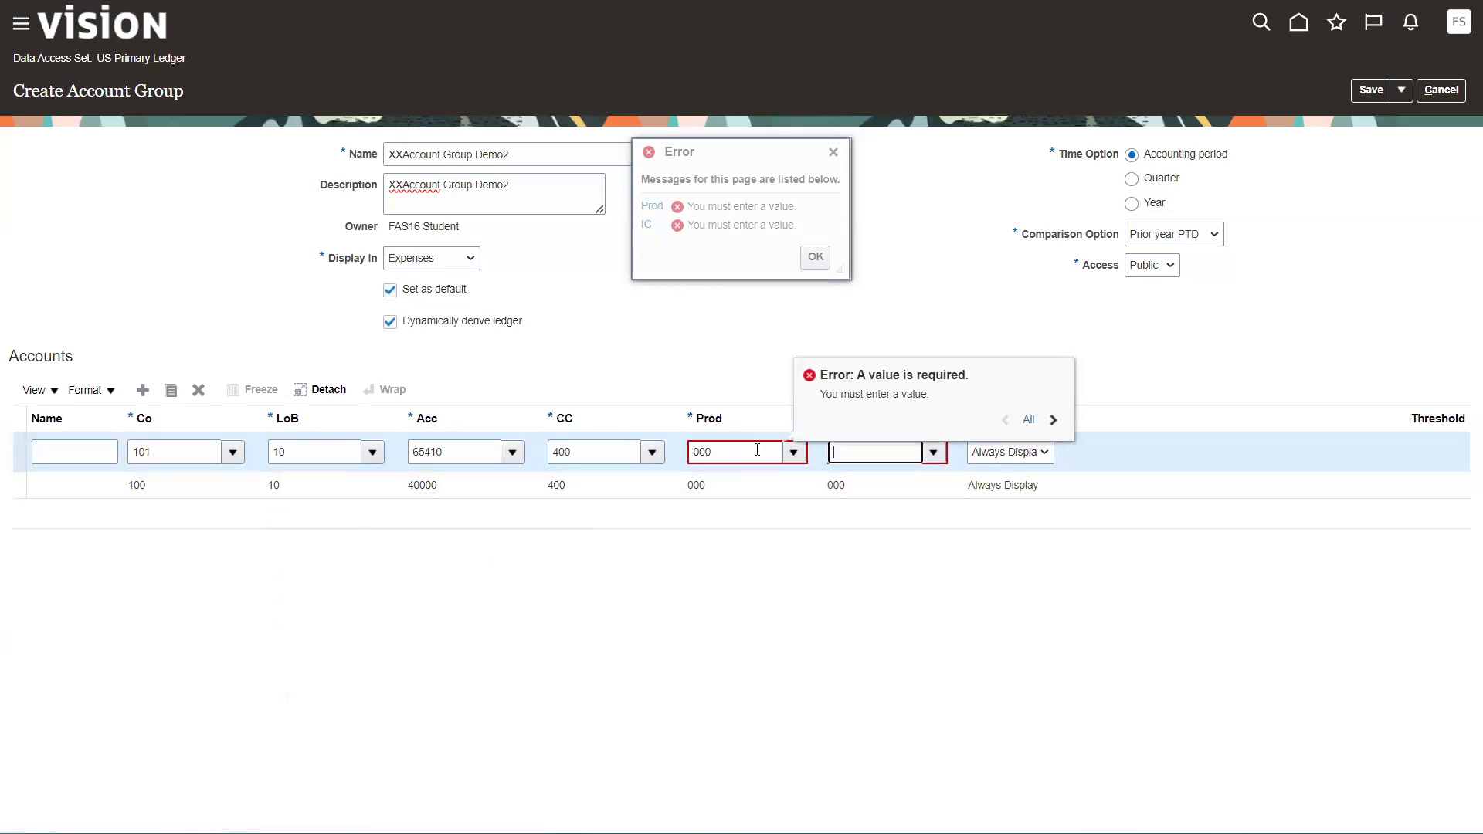
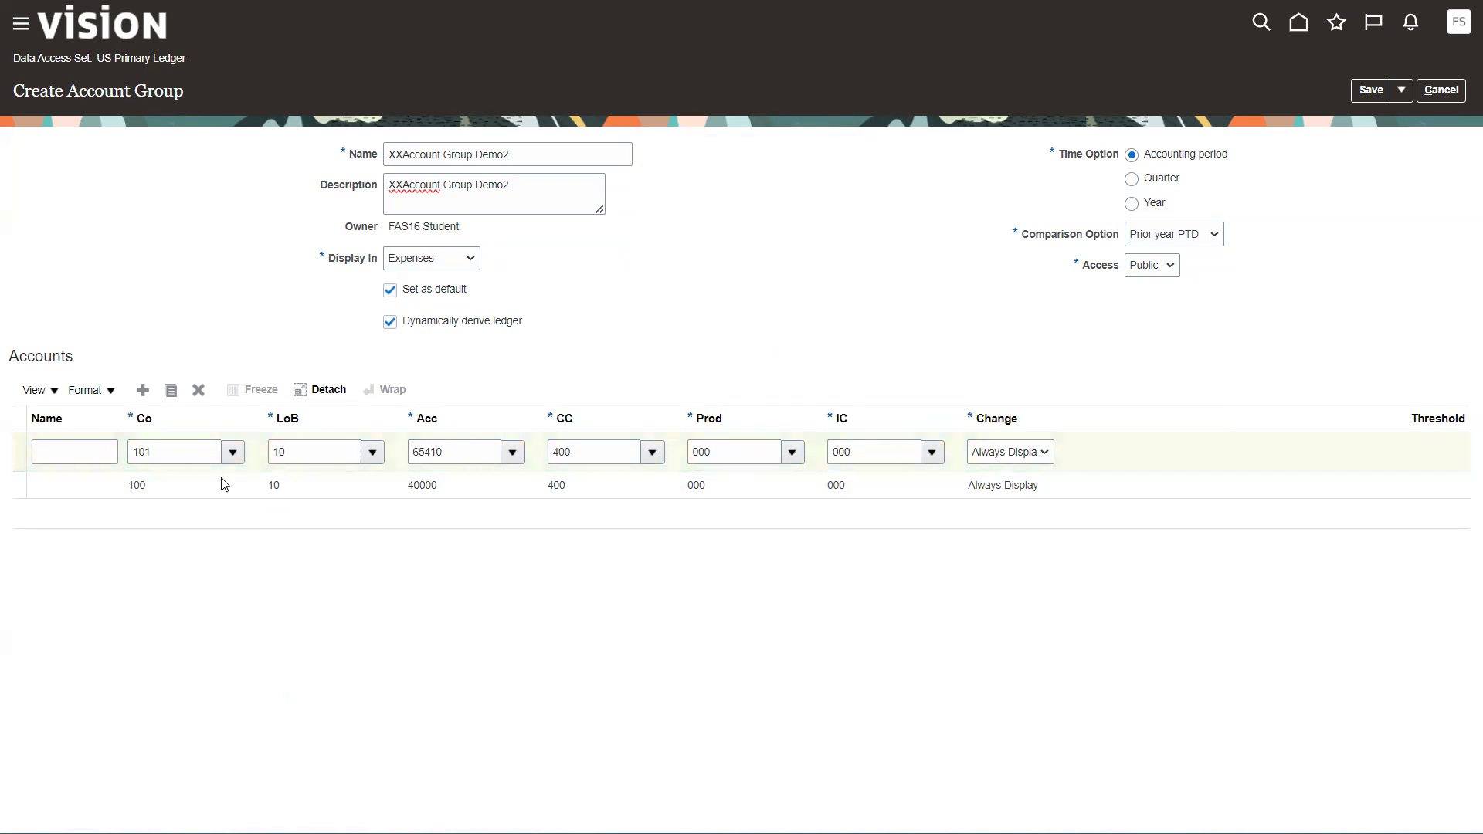
- Set Co to 101 in the account 40000 row and try to save the account group
click(210, 481)
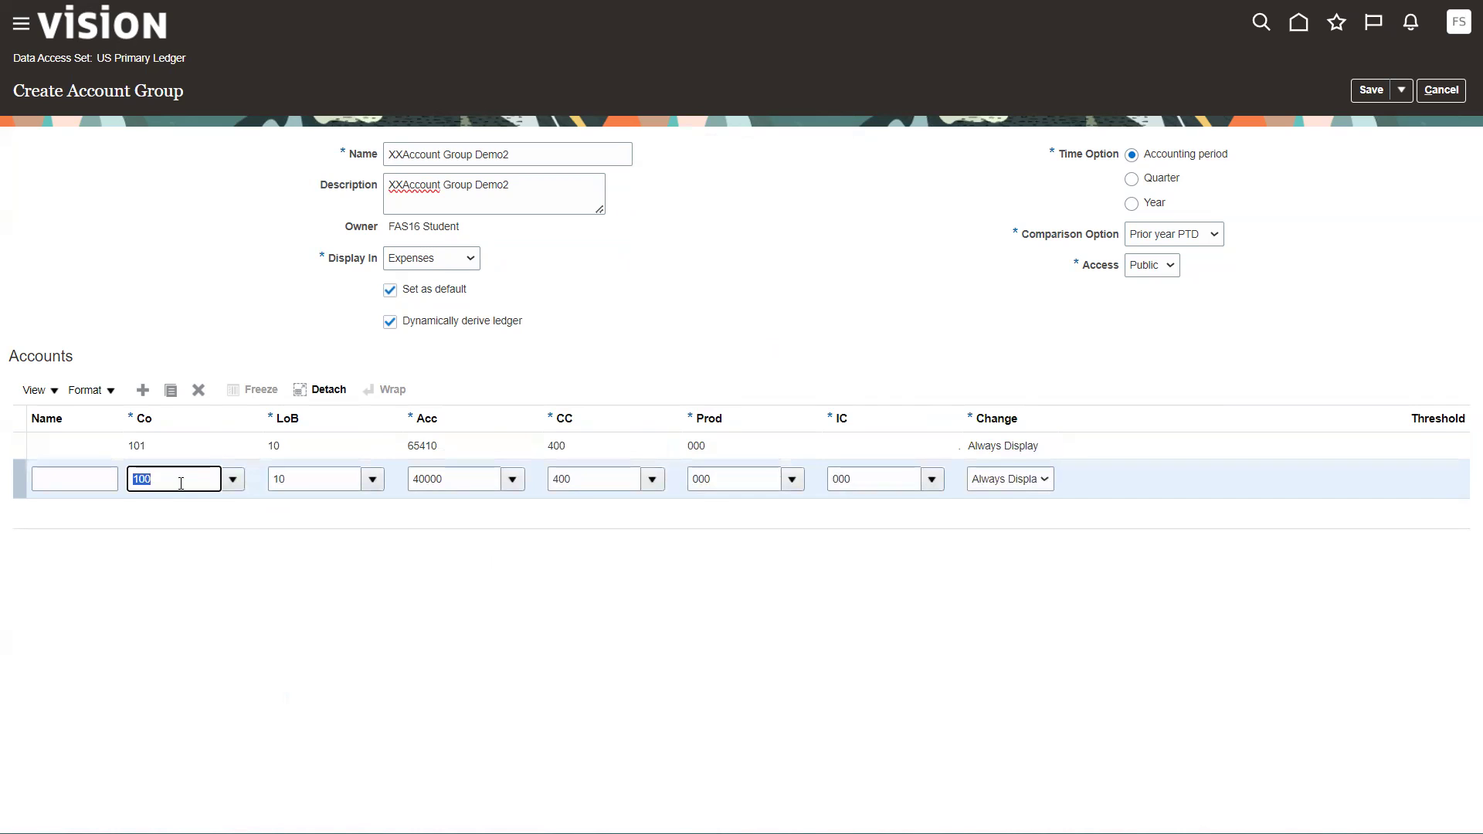
text(101)
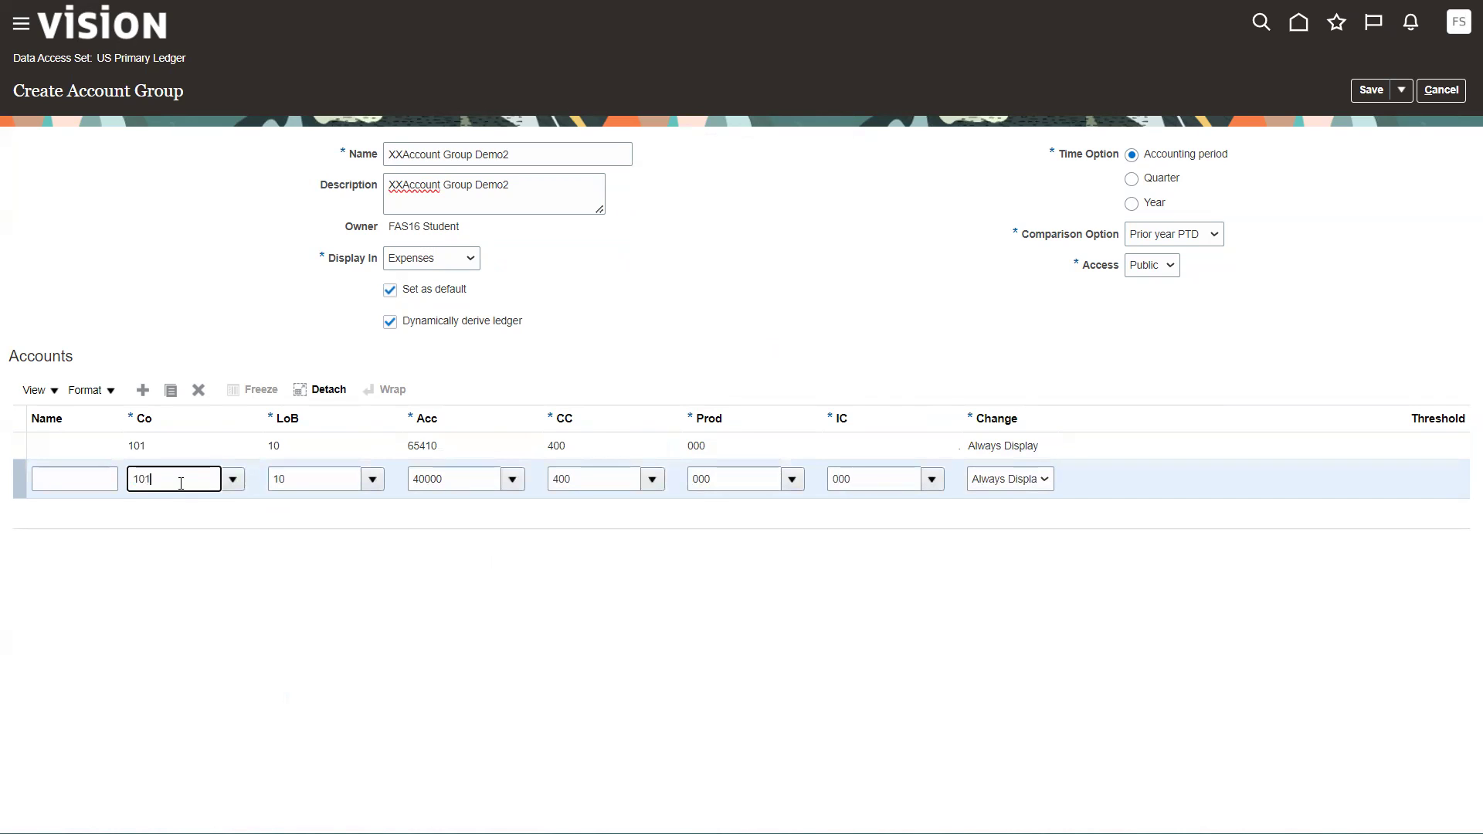
click(1362, 89)
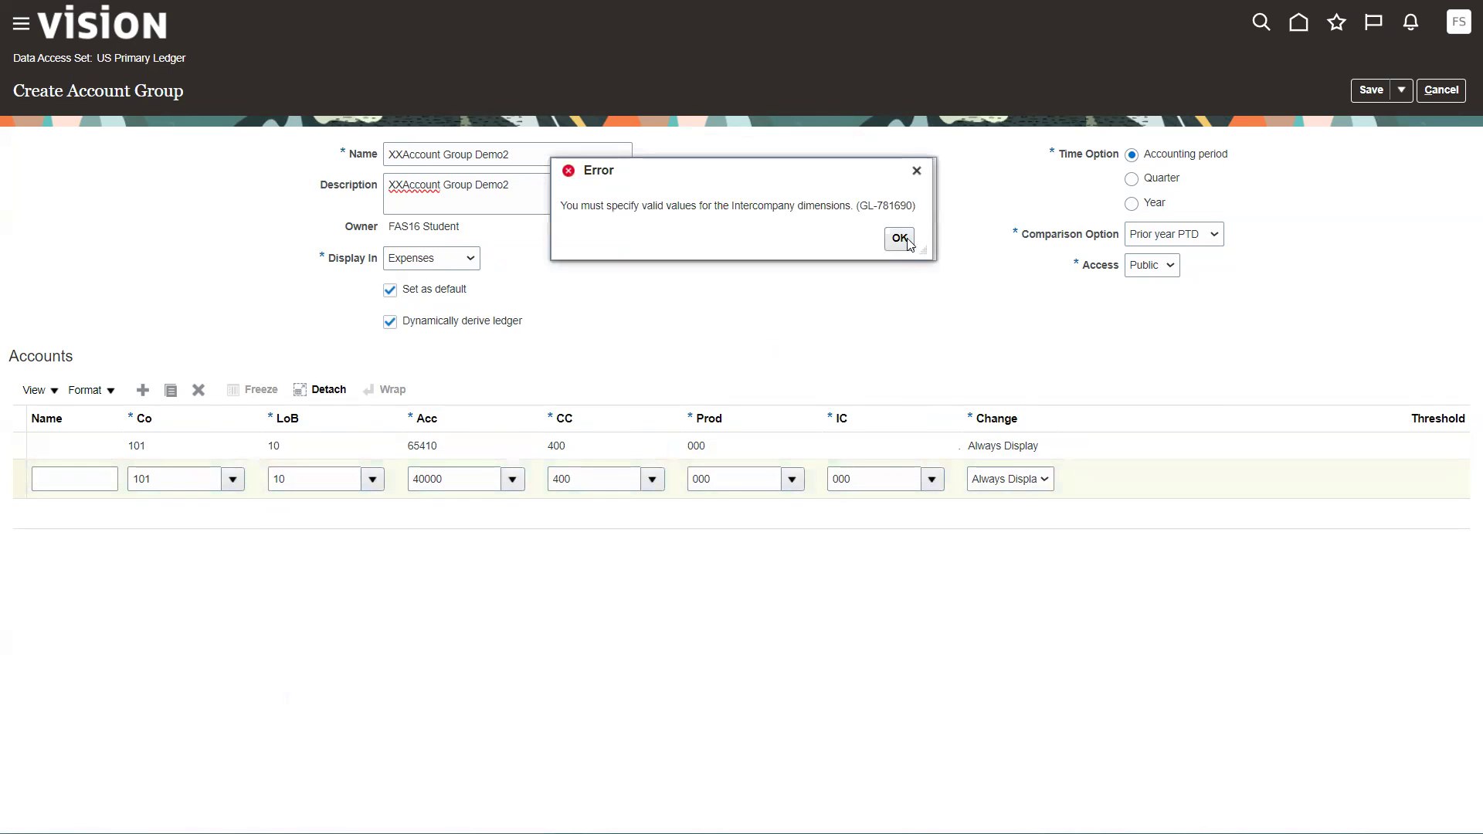
click(899, 240)
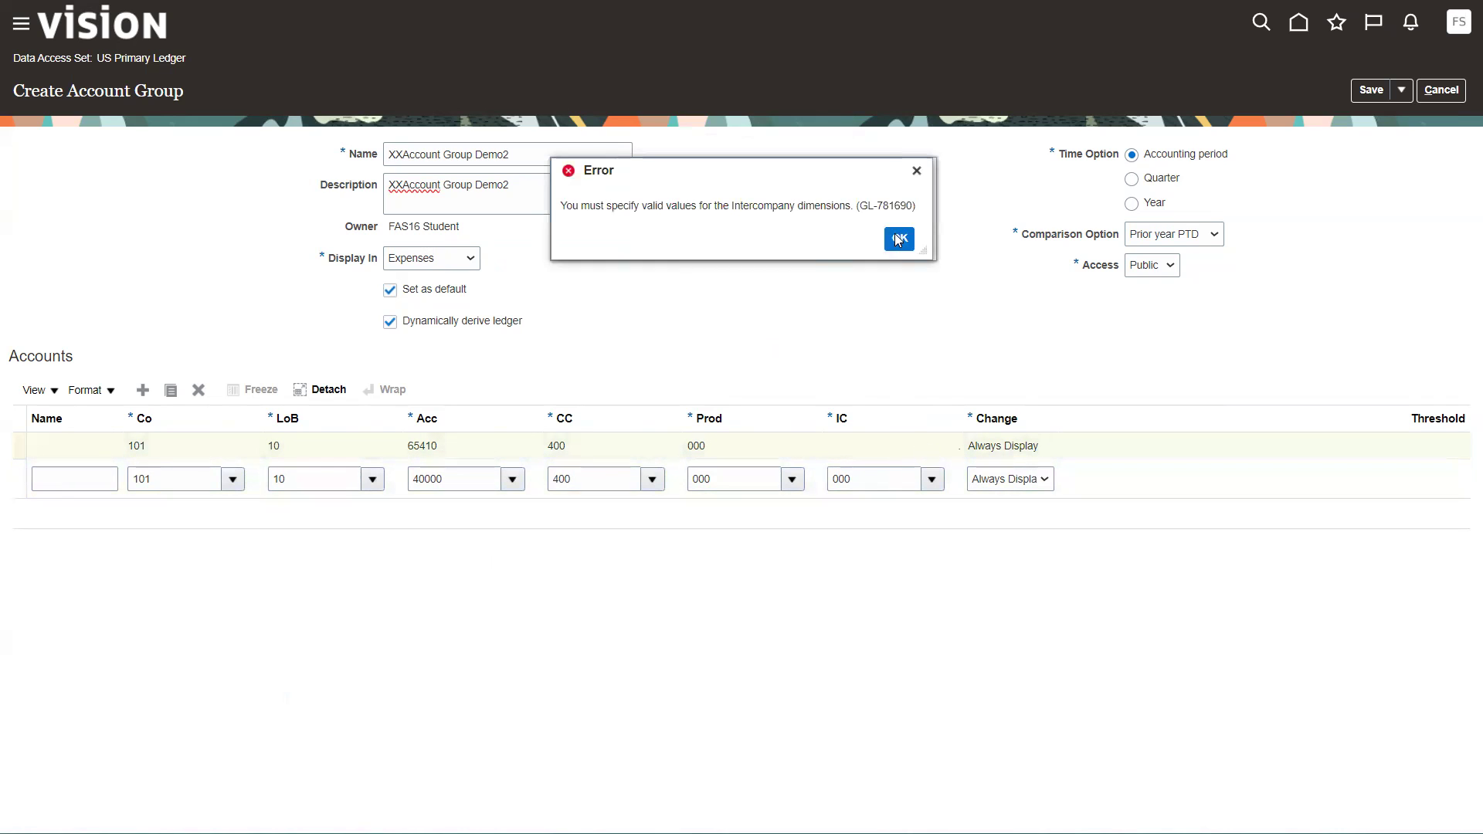
click(899, 237)
click(877, 451)
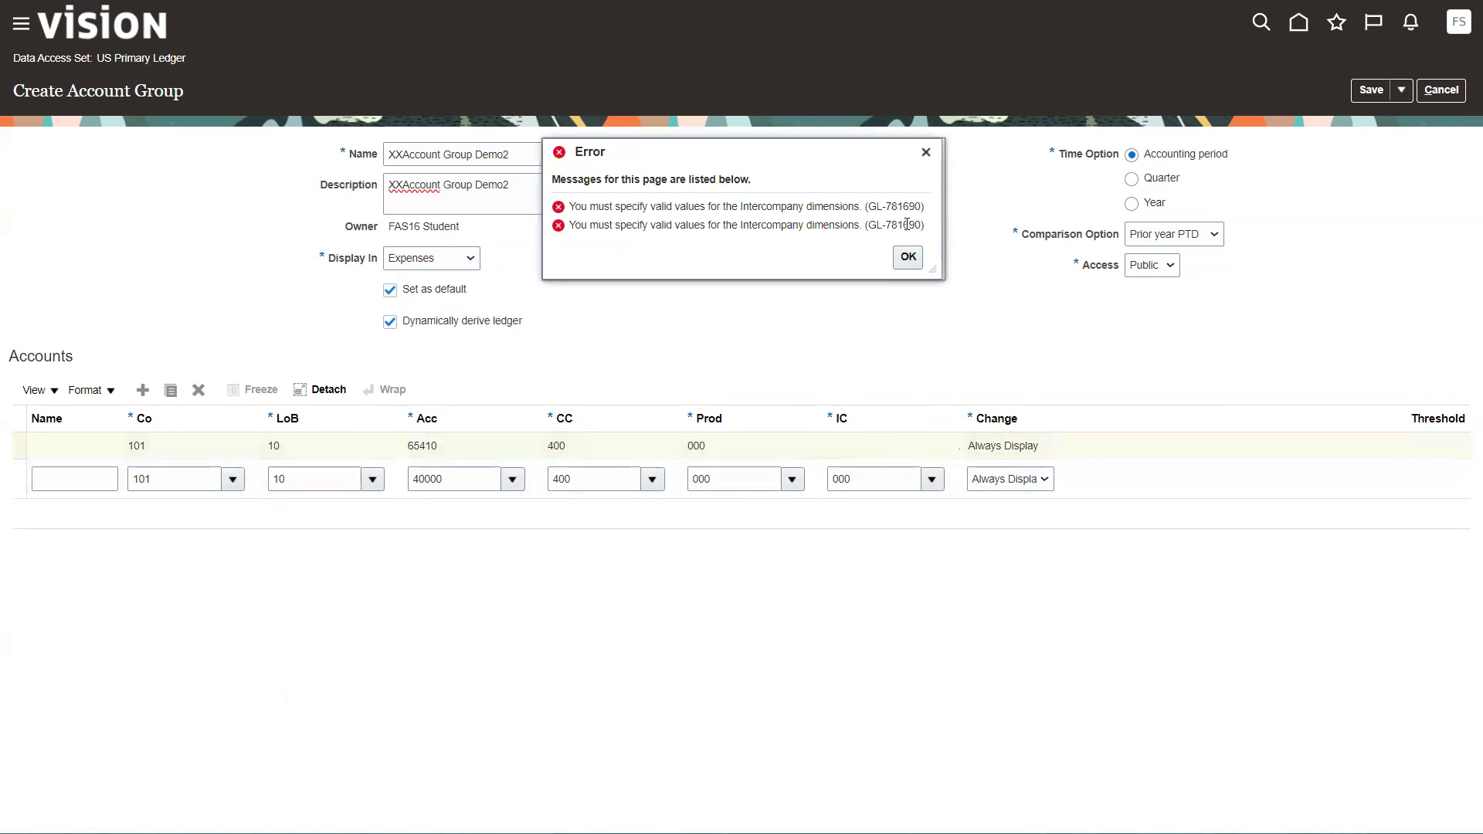
click(907, 258)
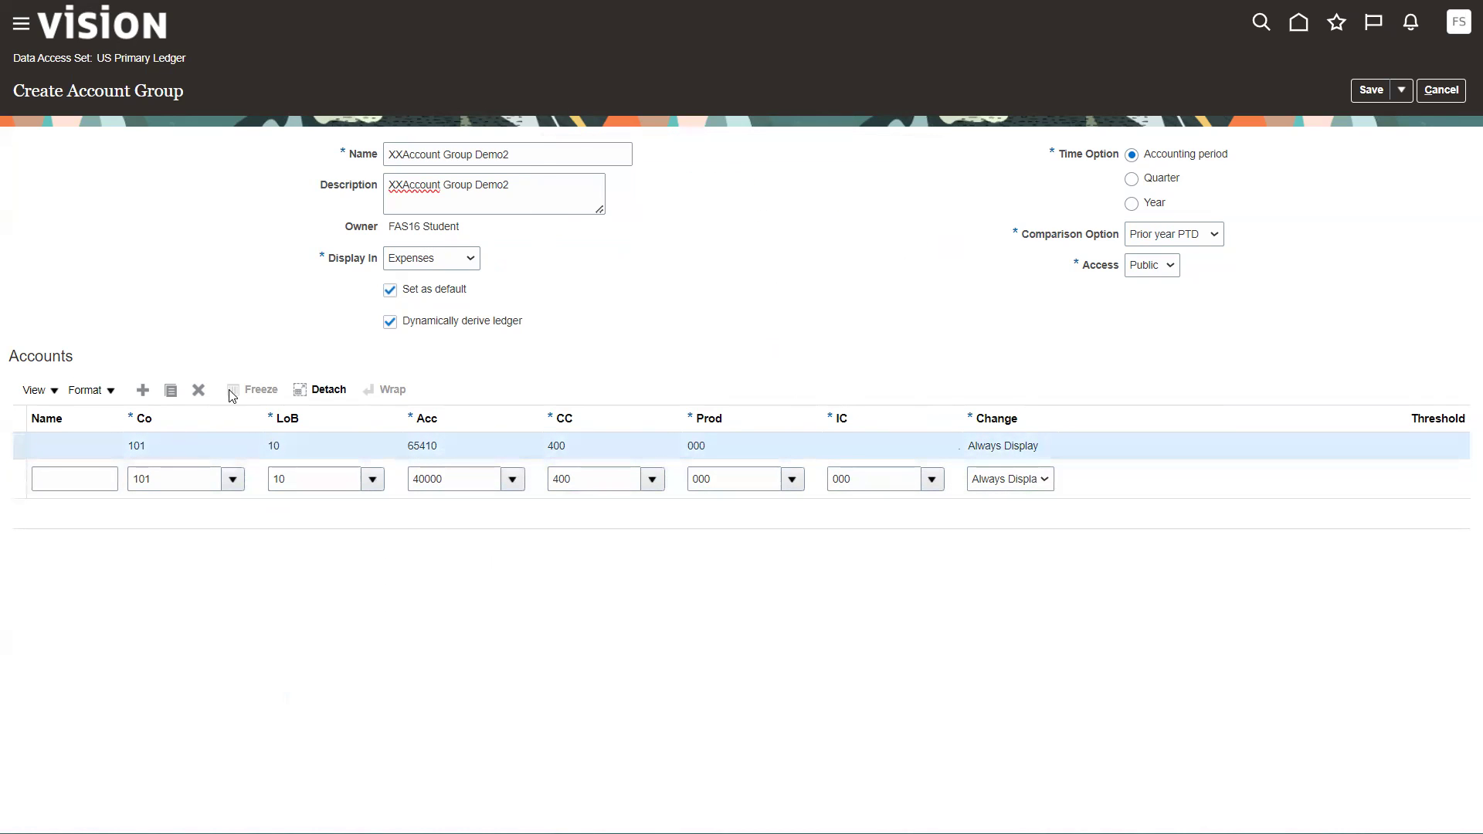
- Delete both existing account rows from the account group
click(199, 390)
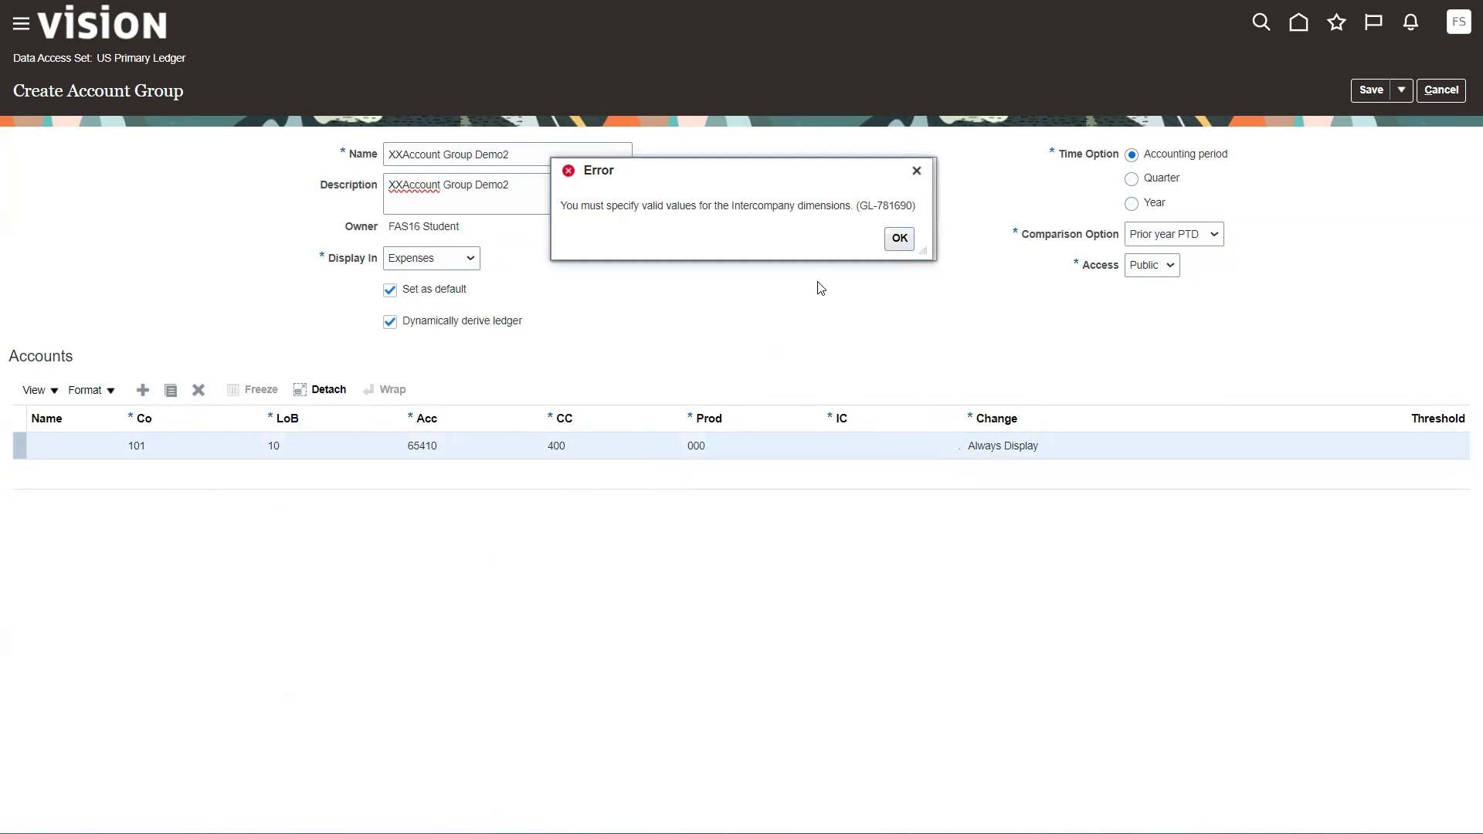
click(900, 238)
click(1380, 89)
click(894, 238)
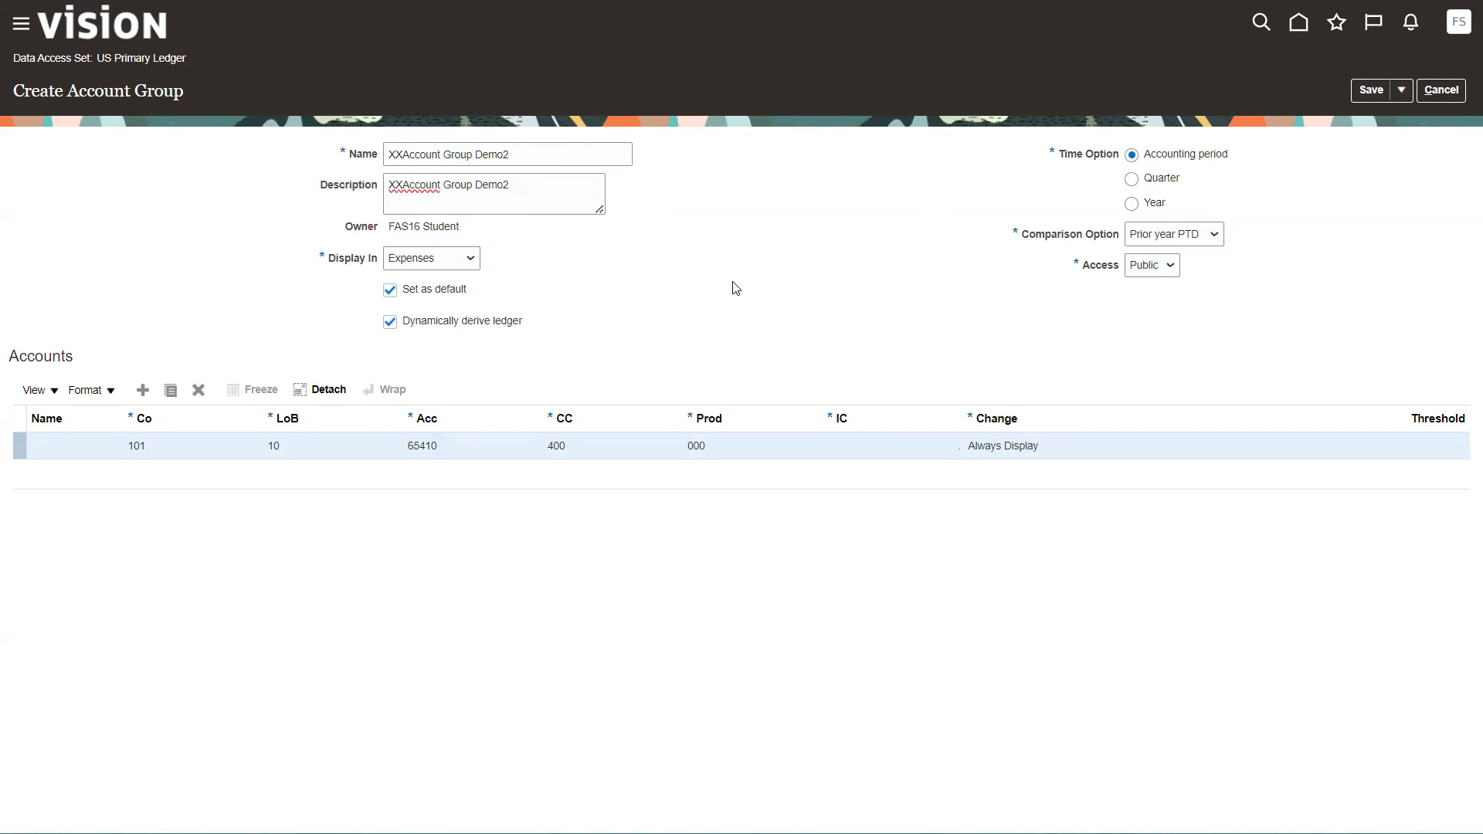
click(198, 390)
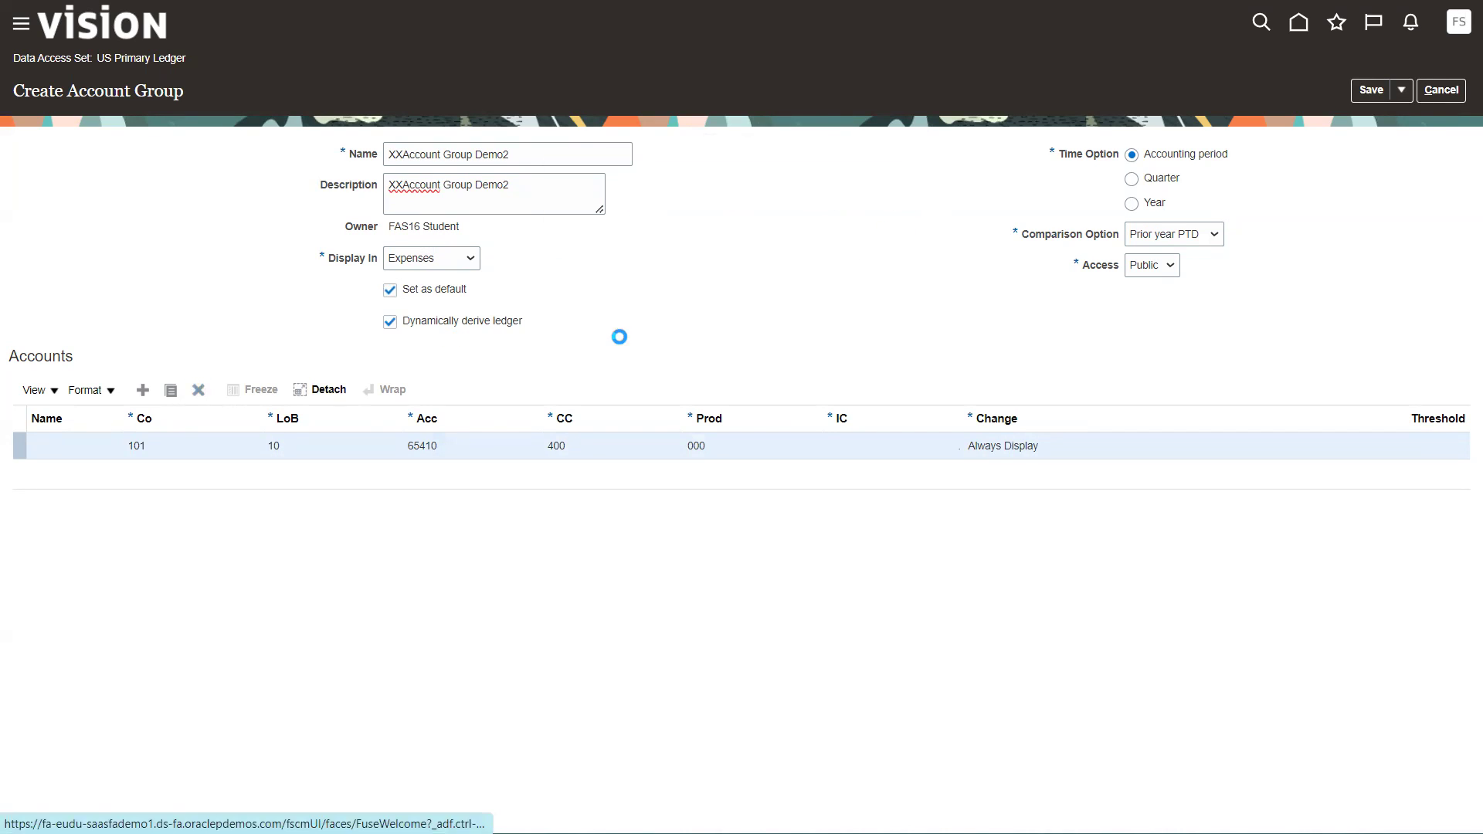
- Add a new account row with Co 101 and LoB 10
click(143, 390)
click(176, 453)
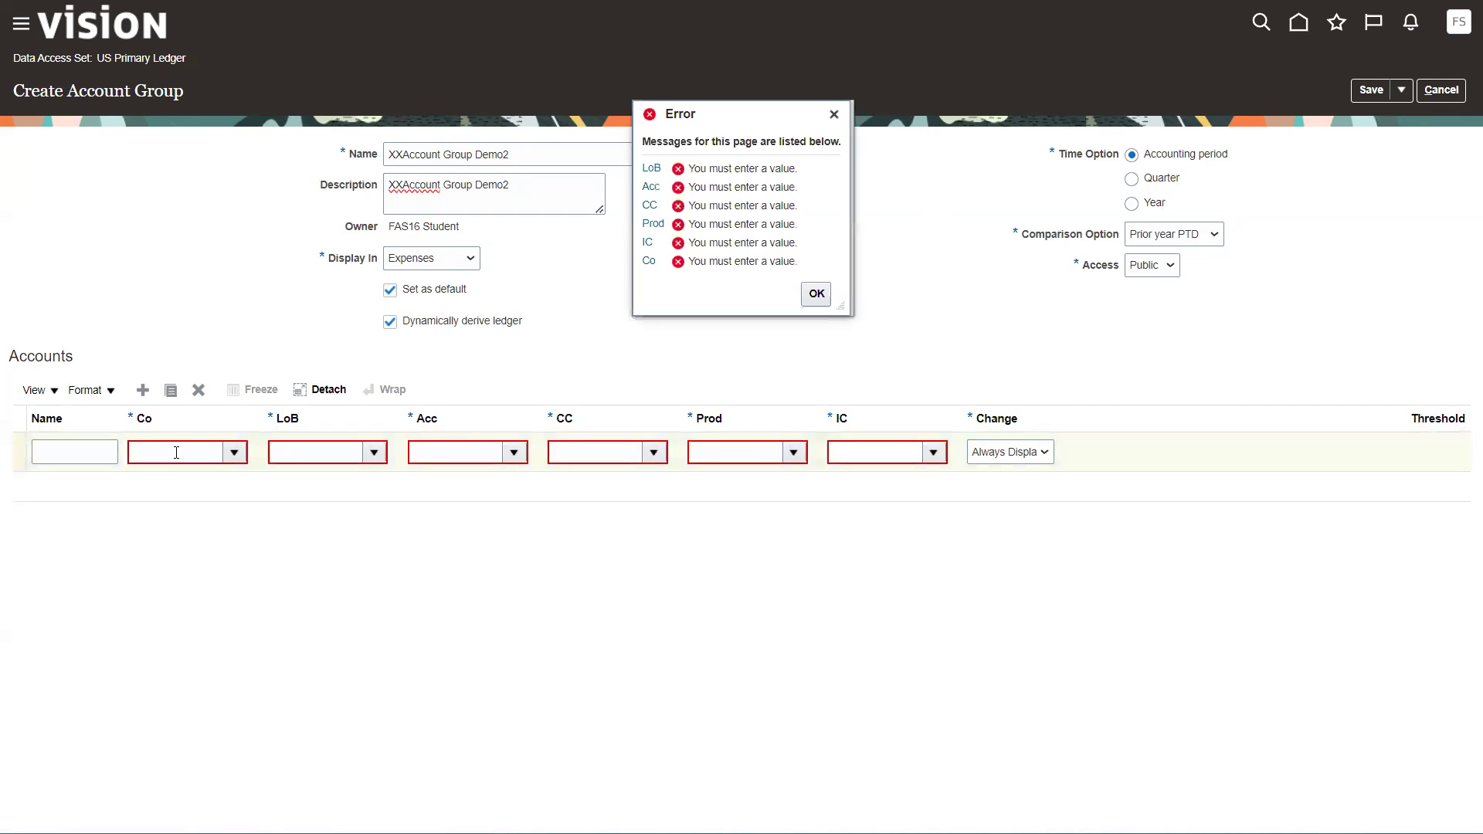
text(101)
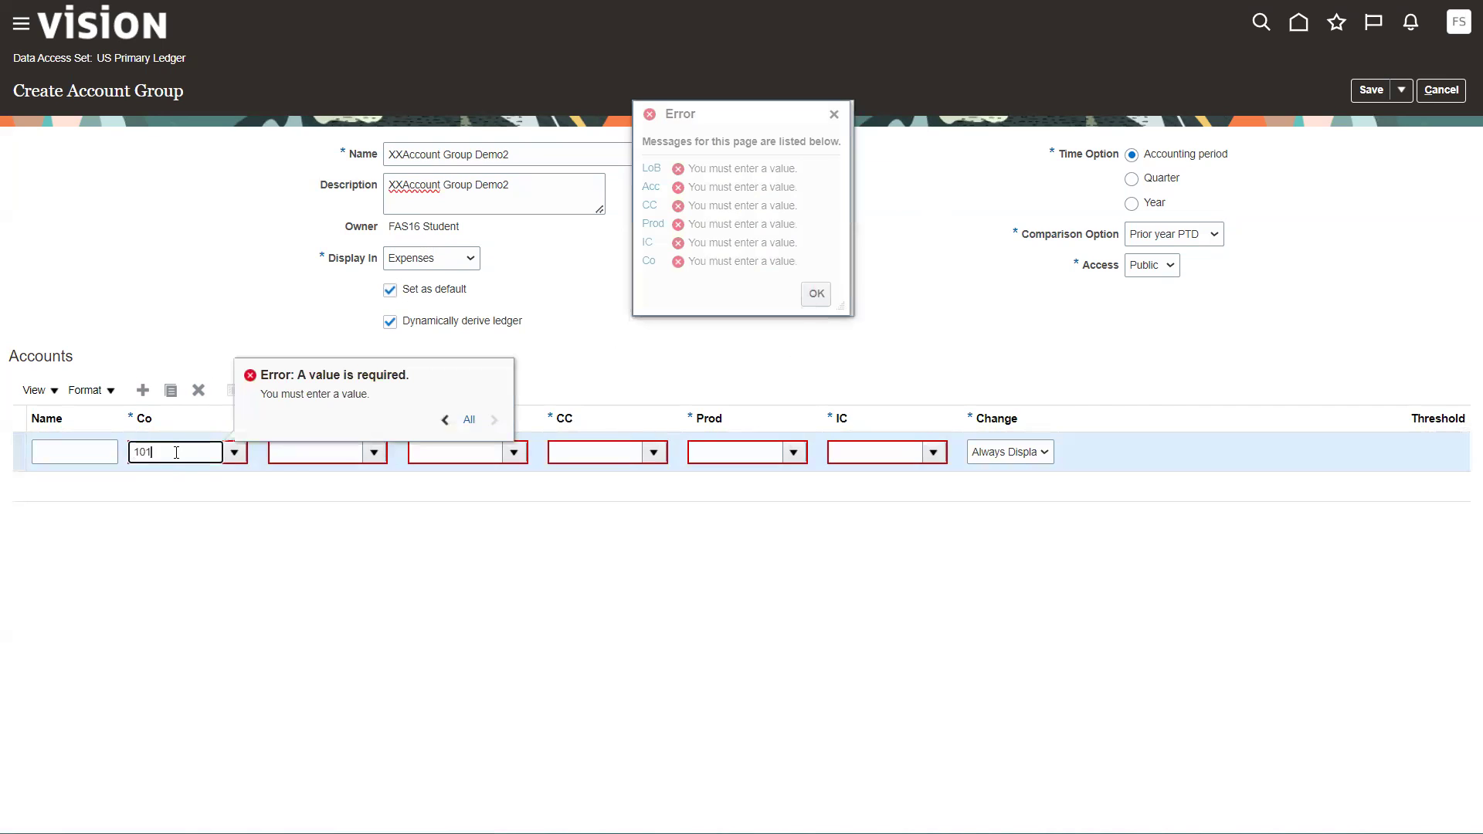
key(Tab)
text(10)
key(Tab)
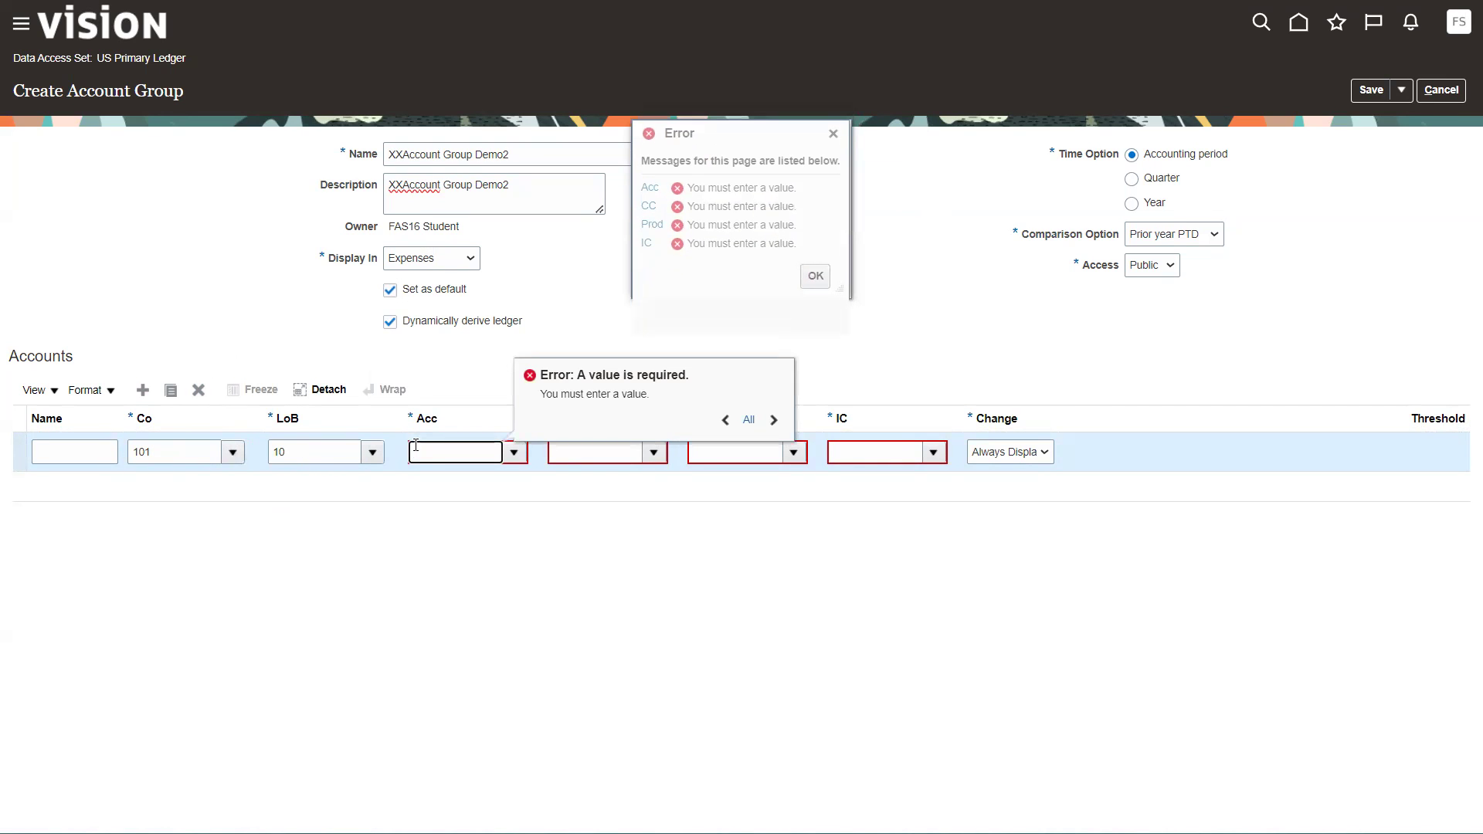
- Assign account 11101 and cost center 400 to the new row, choosing the first Total Sales match
click(513, 453)
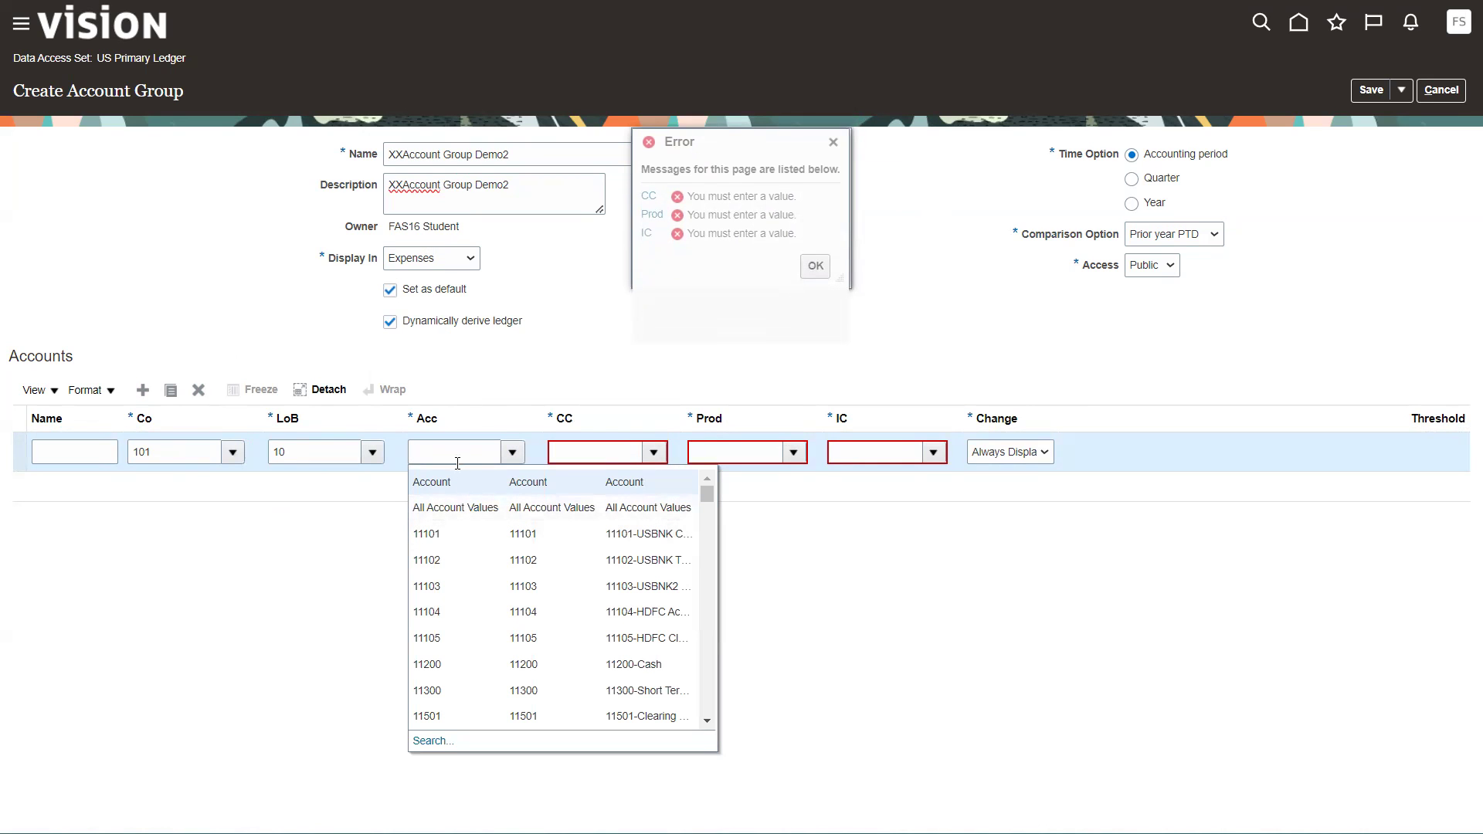
click(444, 533)
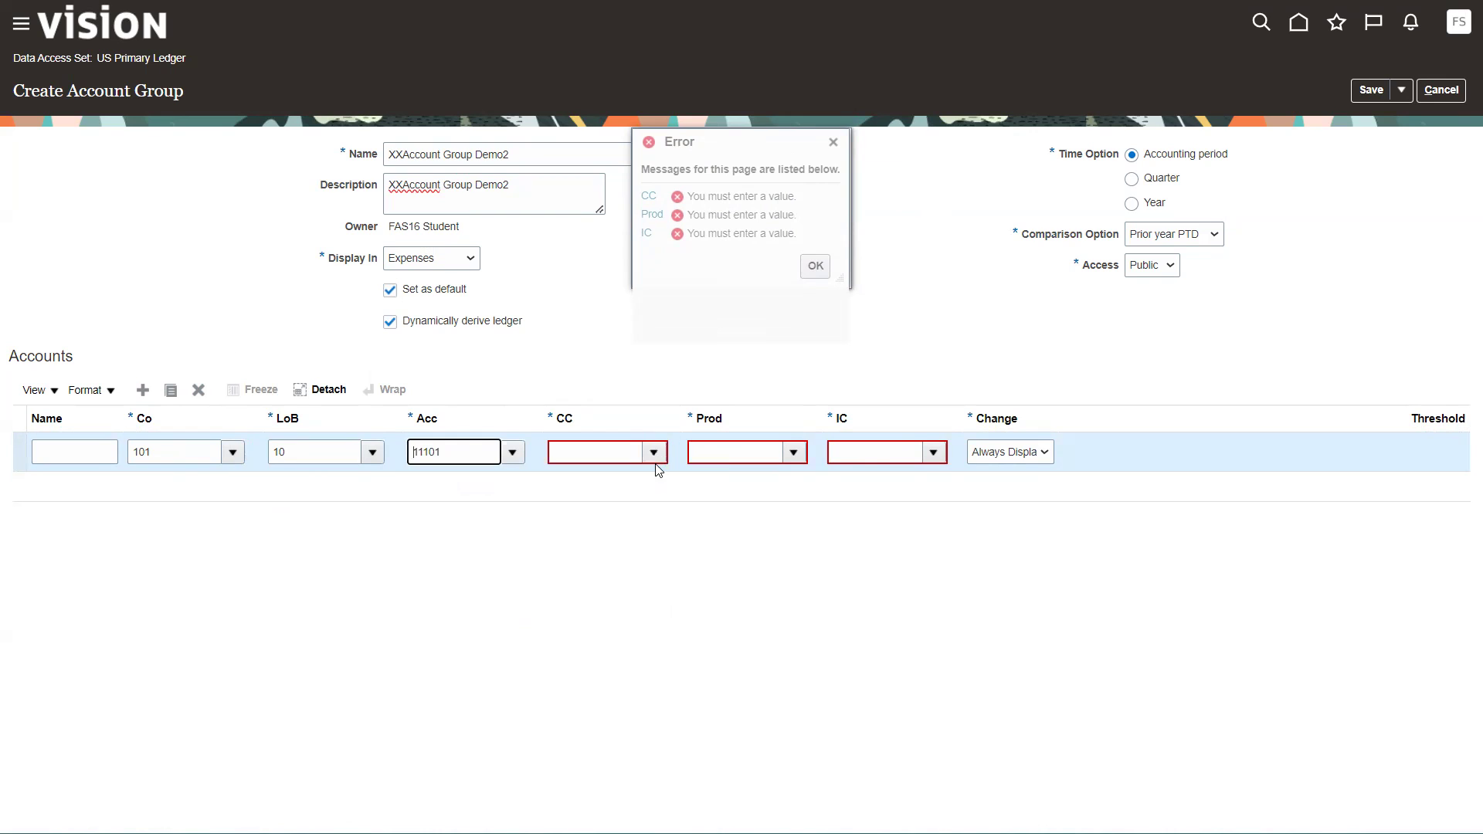
click(633, 451)
text(400)
key(Tab)
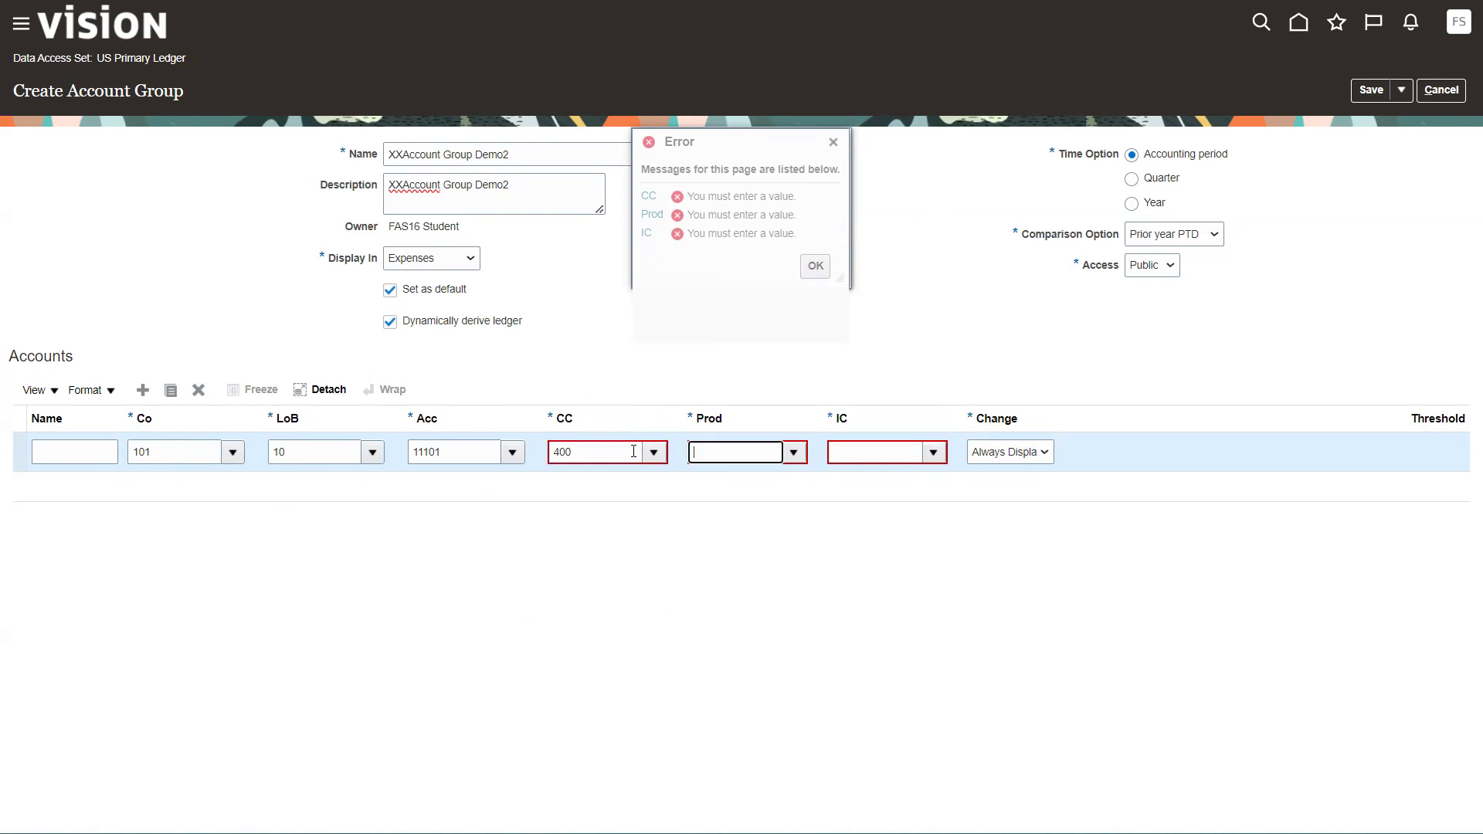
click(687, 417)
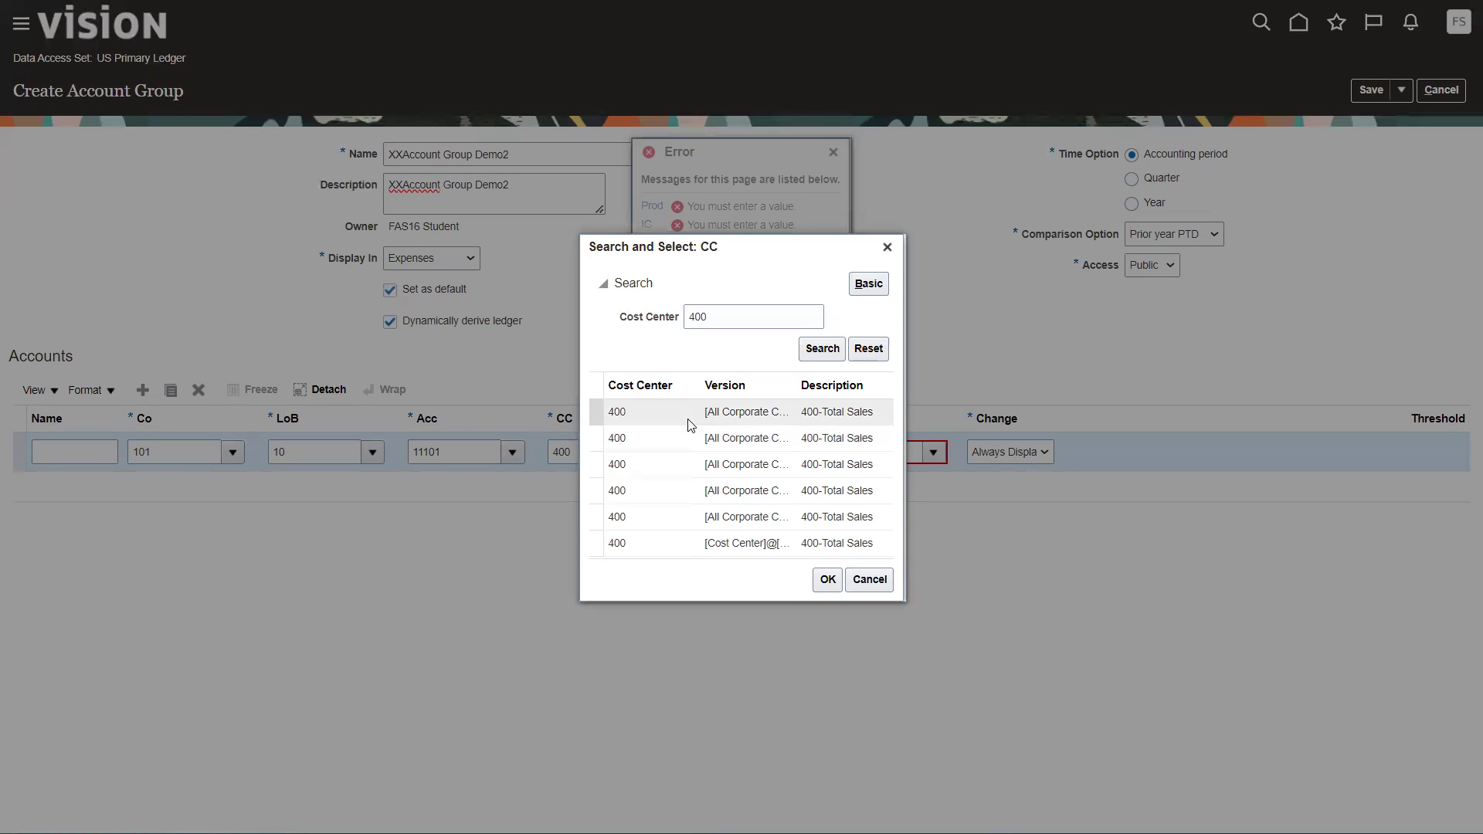
click(827, 580)
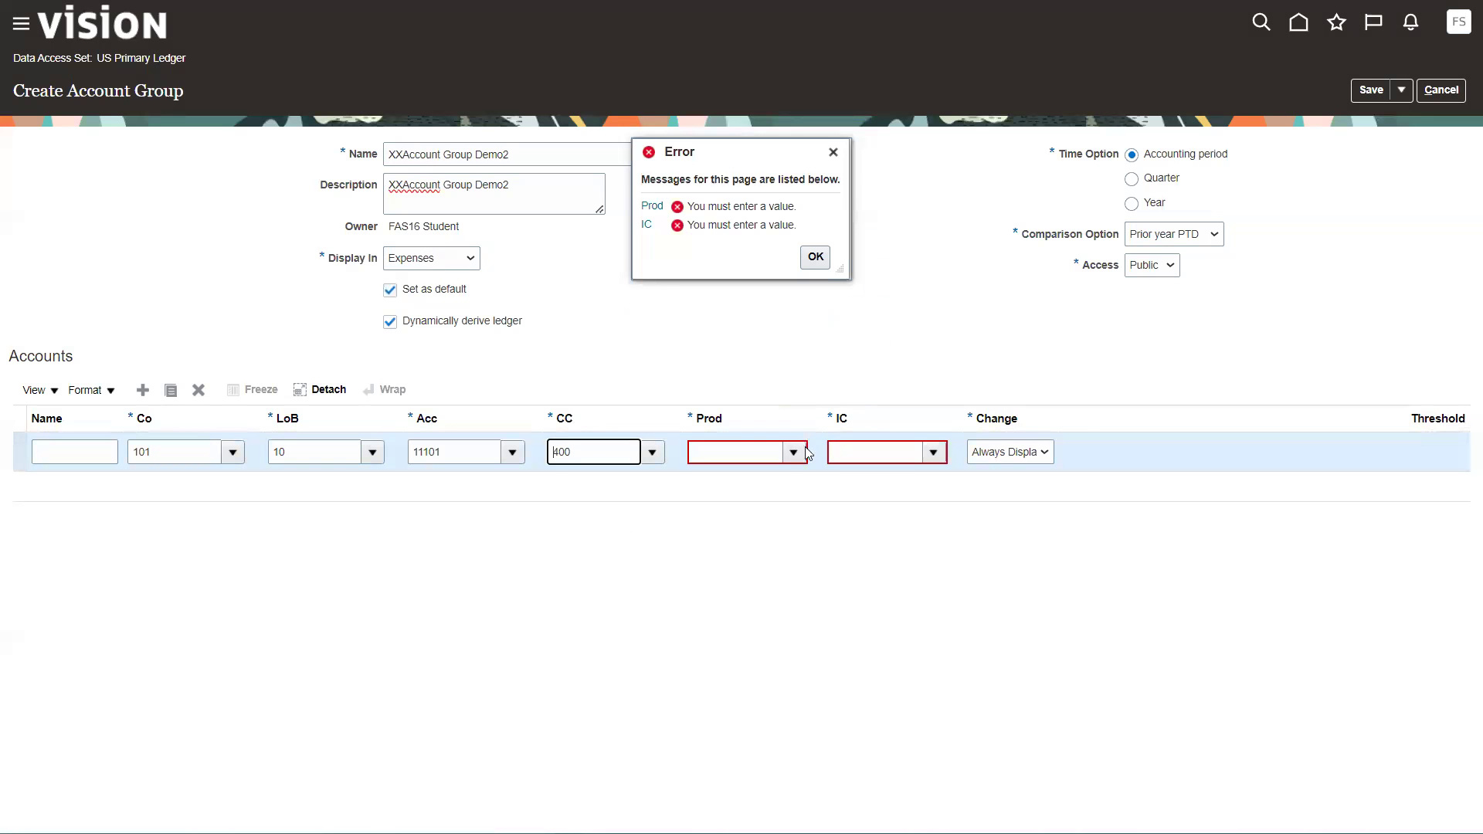
- Set both Prod and IC to 000 in the account 11101 row and try to save the account group
click(792, 453)
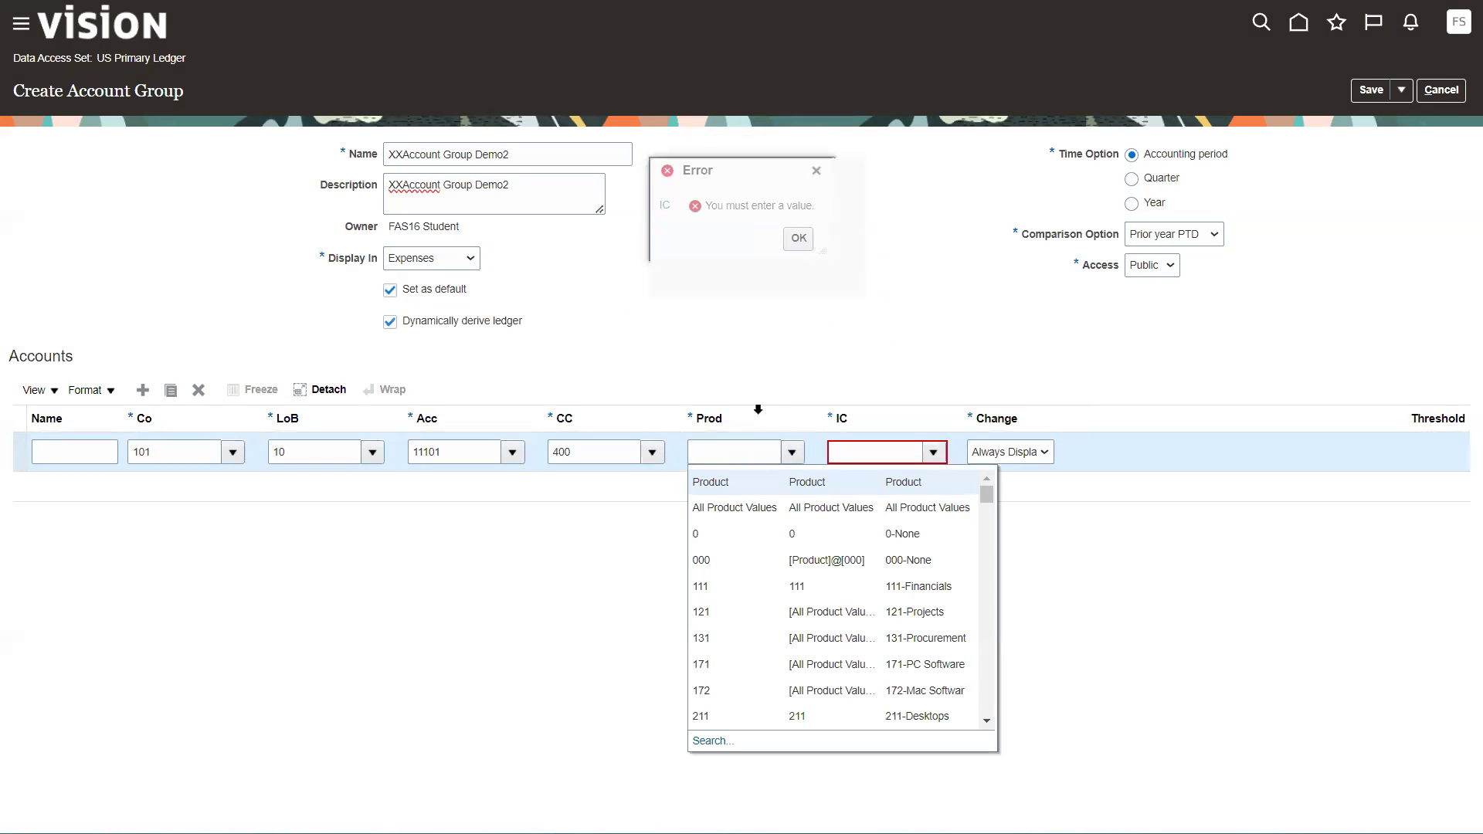
click(724, 556)
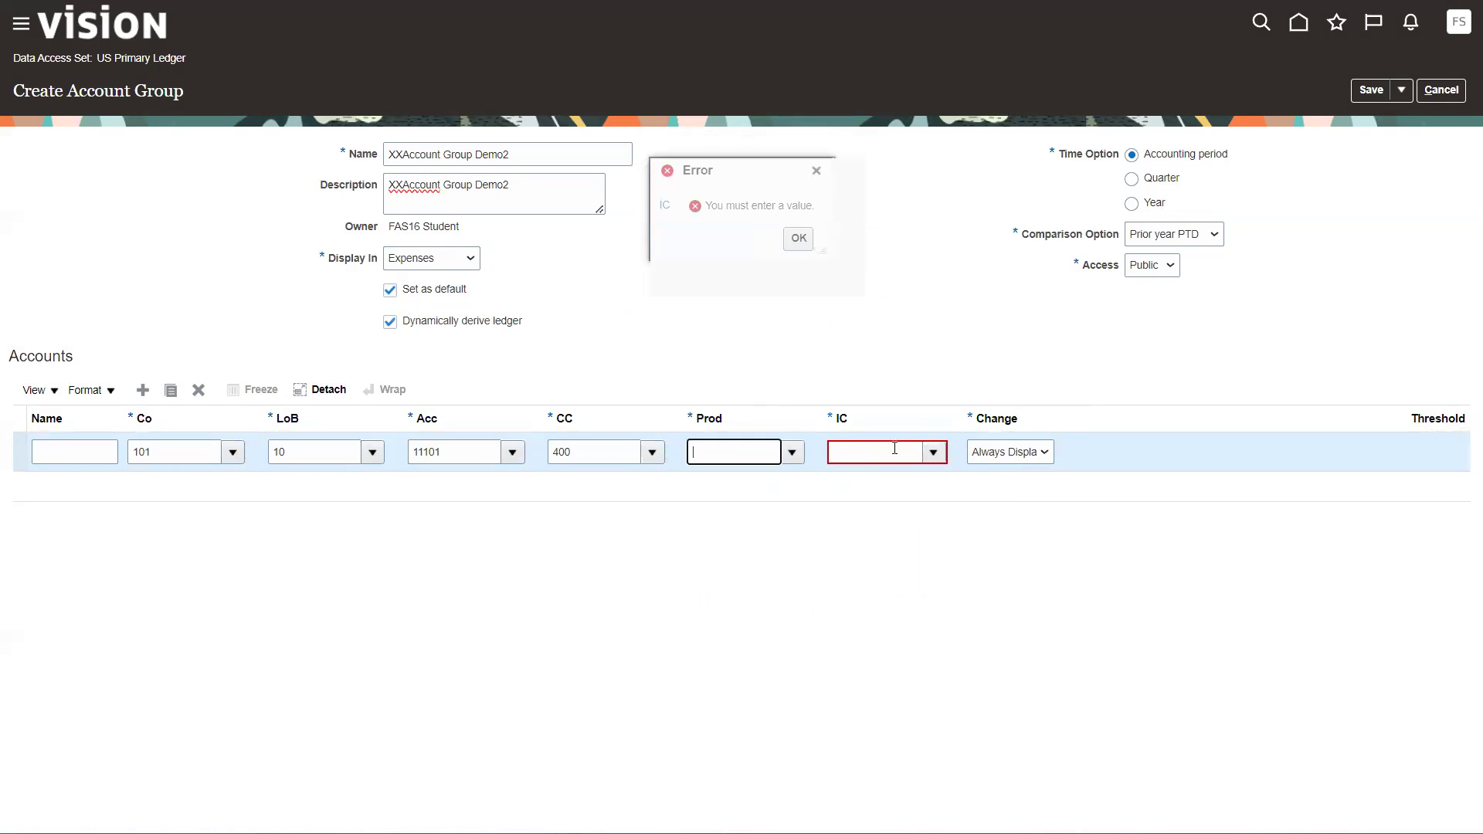
click(937, 454)
click(867, 534)
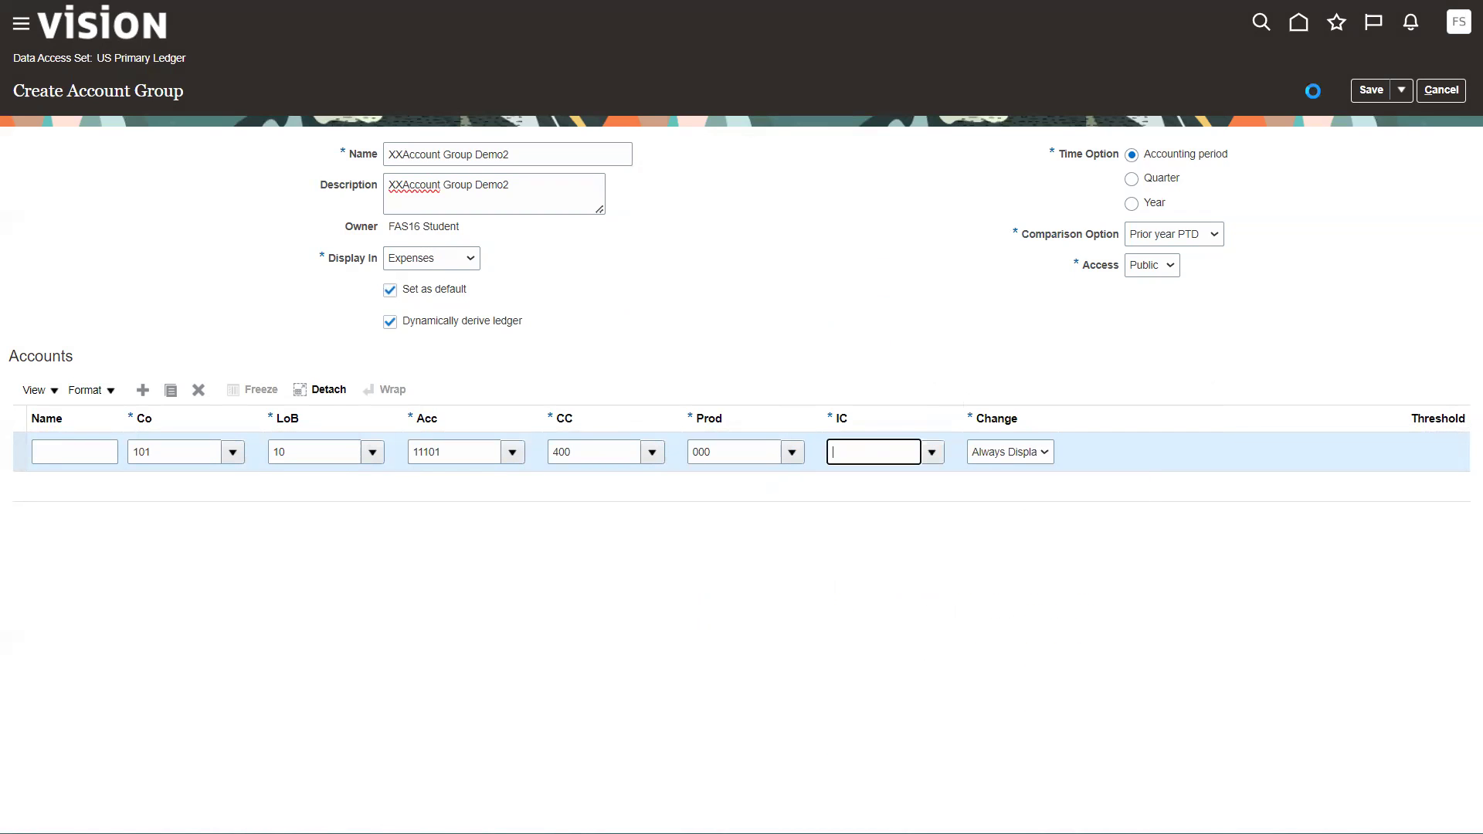
click(1363, 93)
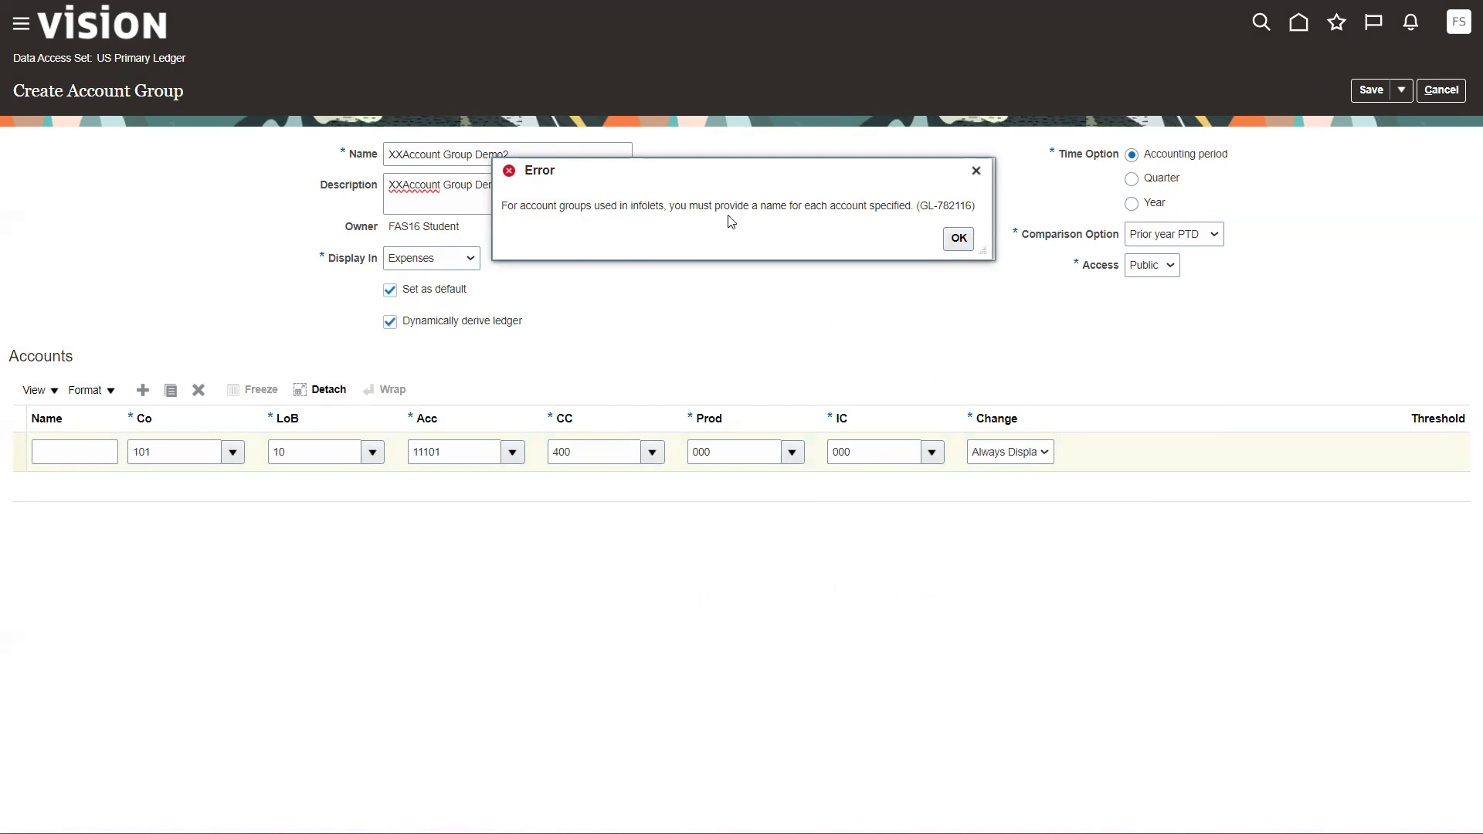
click(958, 239)
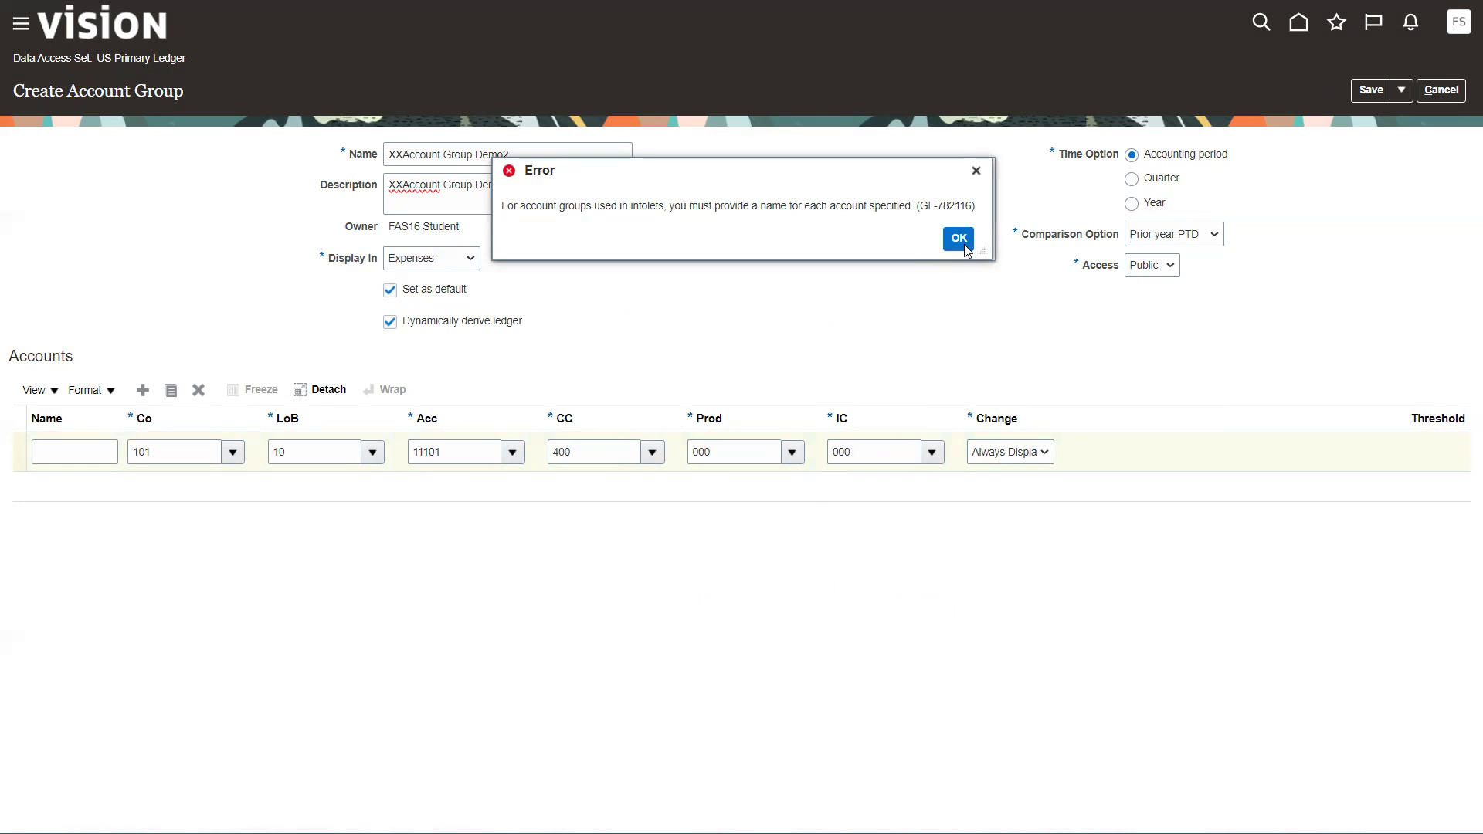
- Name the account row Account1 and try to save the account group
click(93, 446)
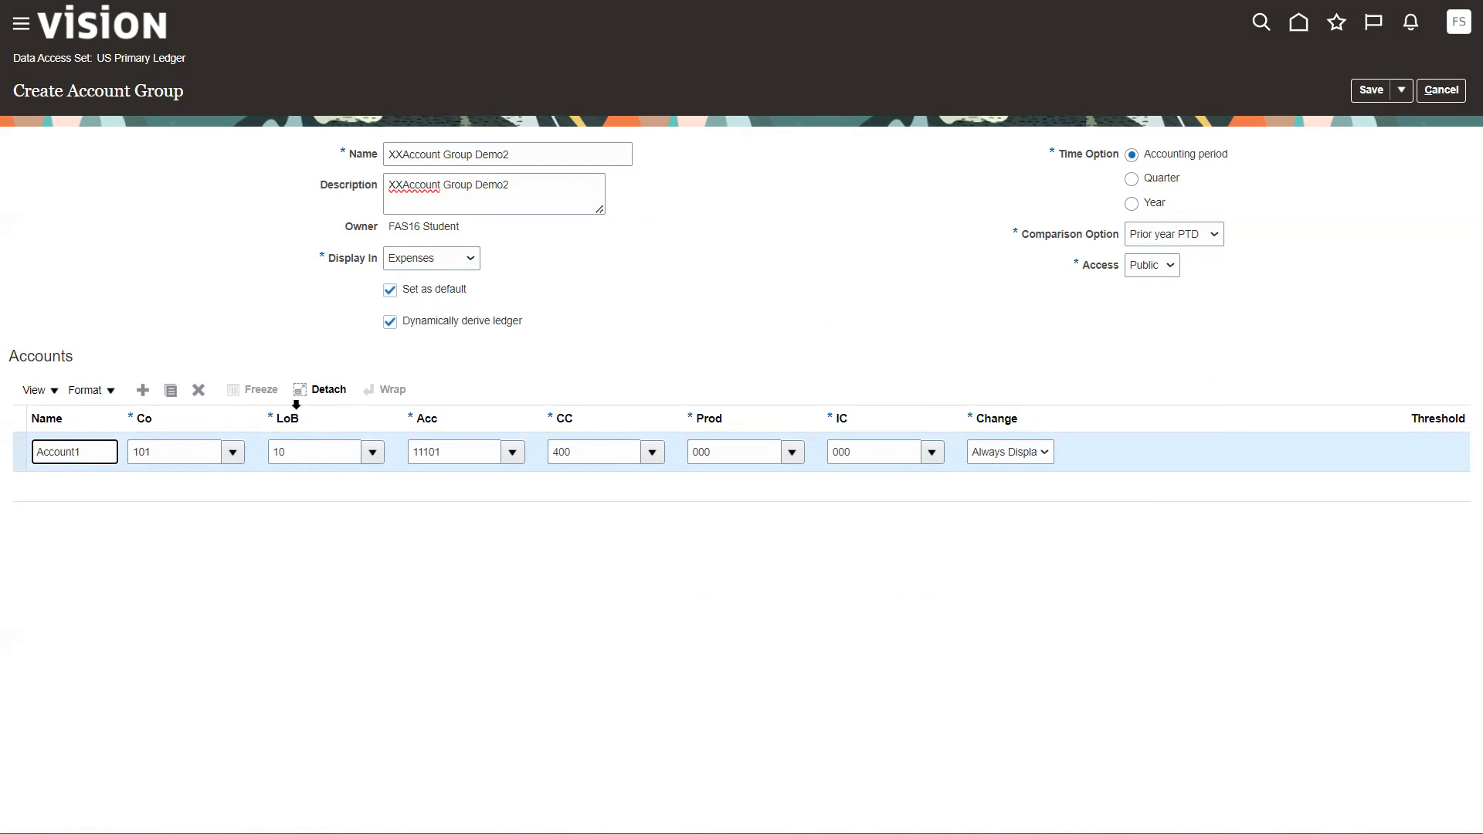
click(1369, 91)
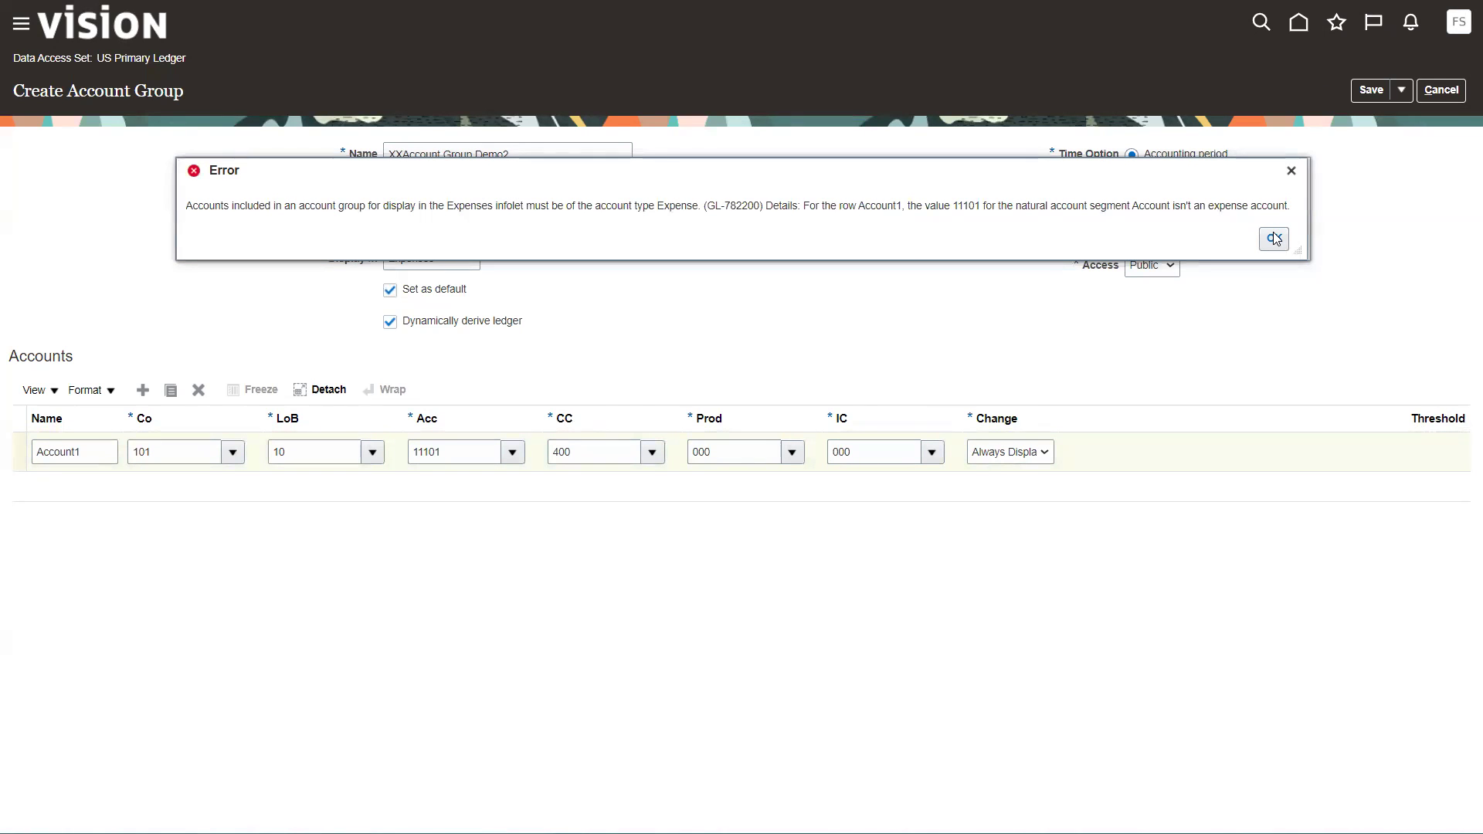
click(1273, 239)
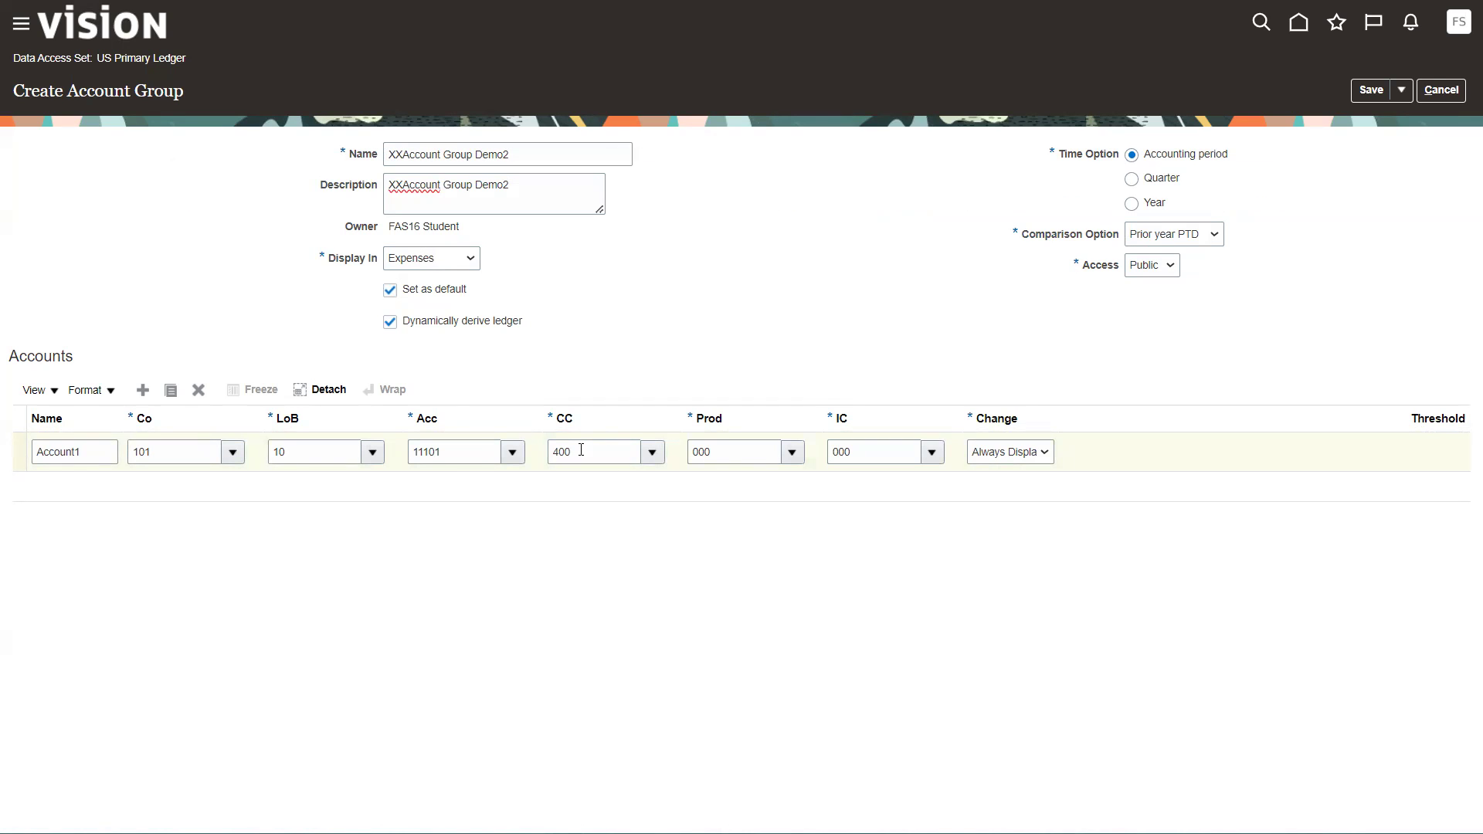
- Consult the sunburst chart steps in the PowerPoint presentation and change the Account1 row's account to 50000
key(F11)
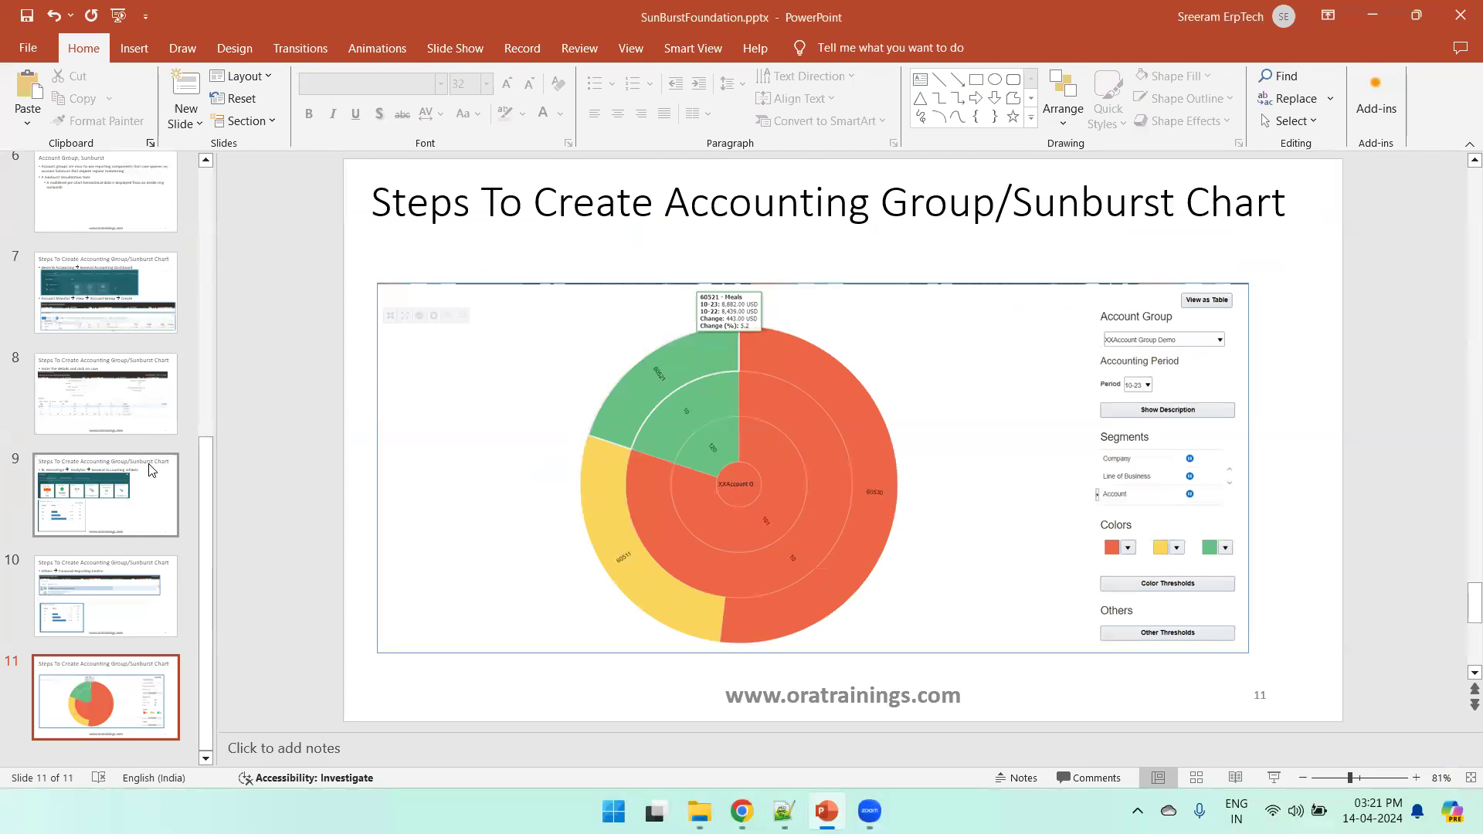
click(142, 419)
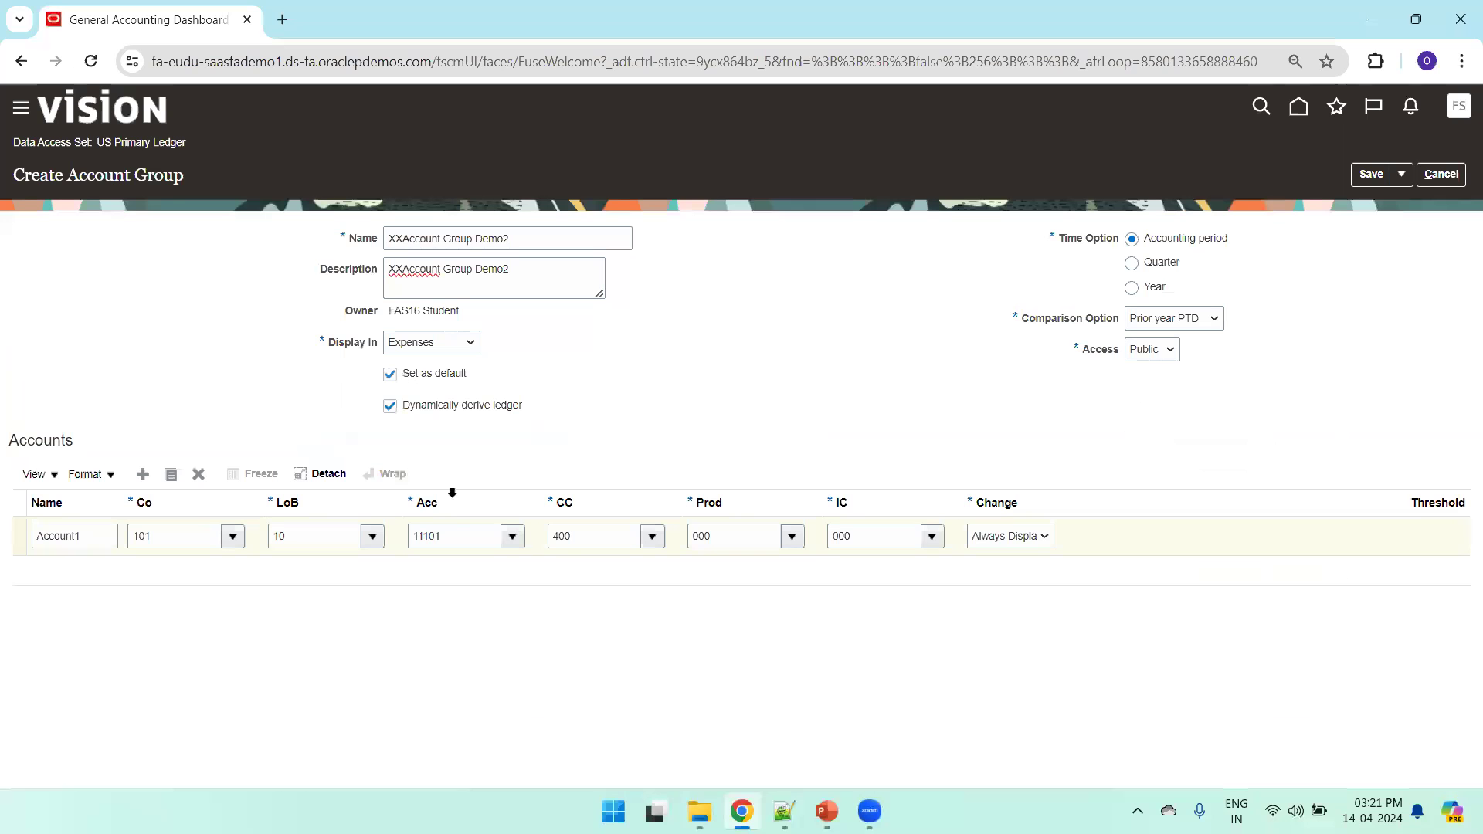
key(alt+Tab)
text(5)
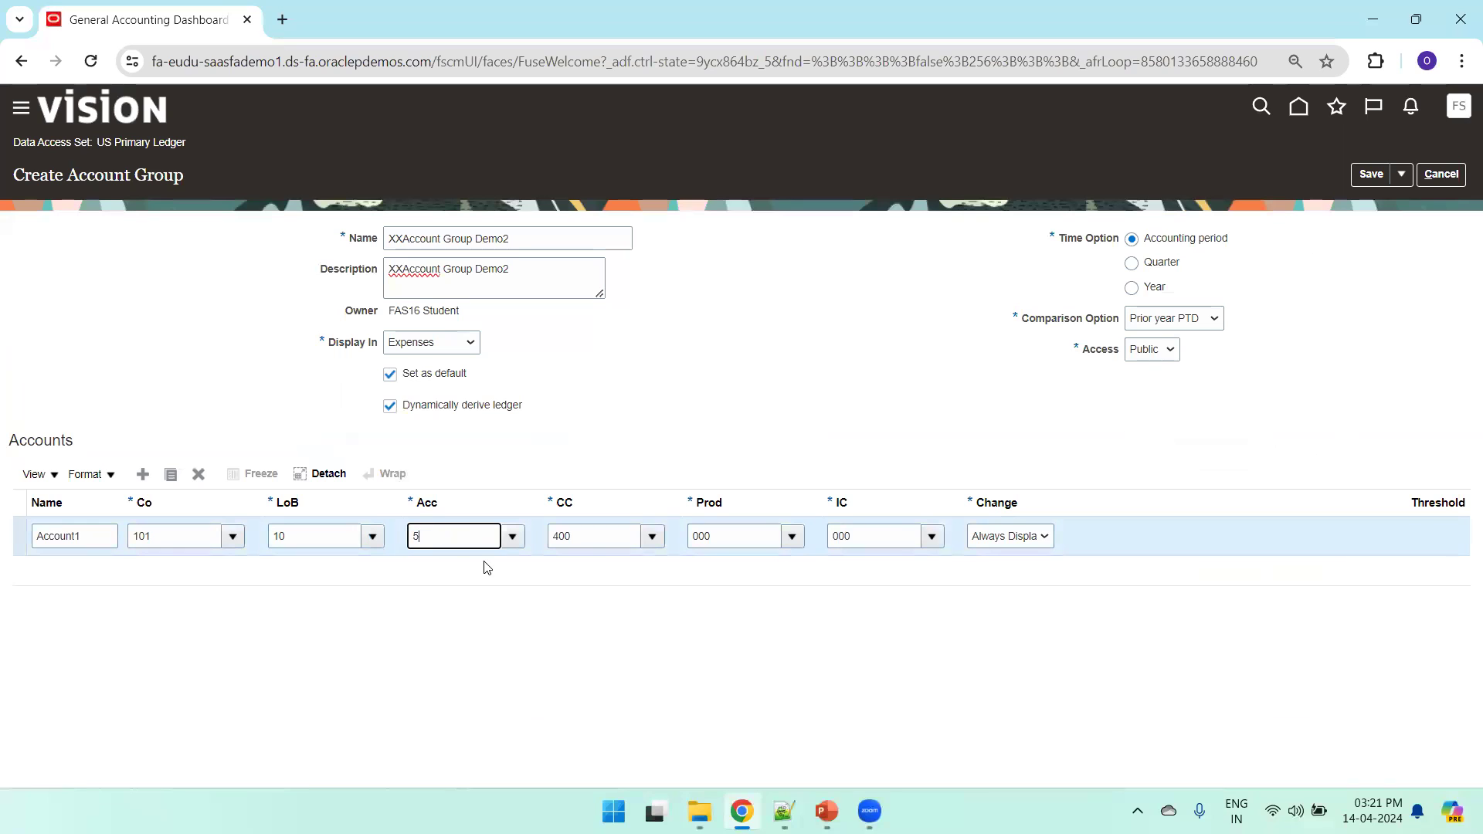
text(0000)
key(Tab)
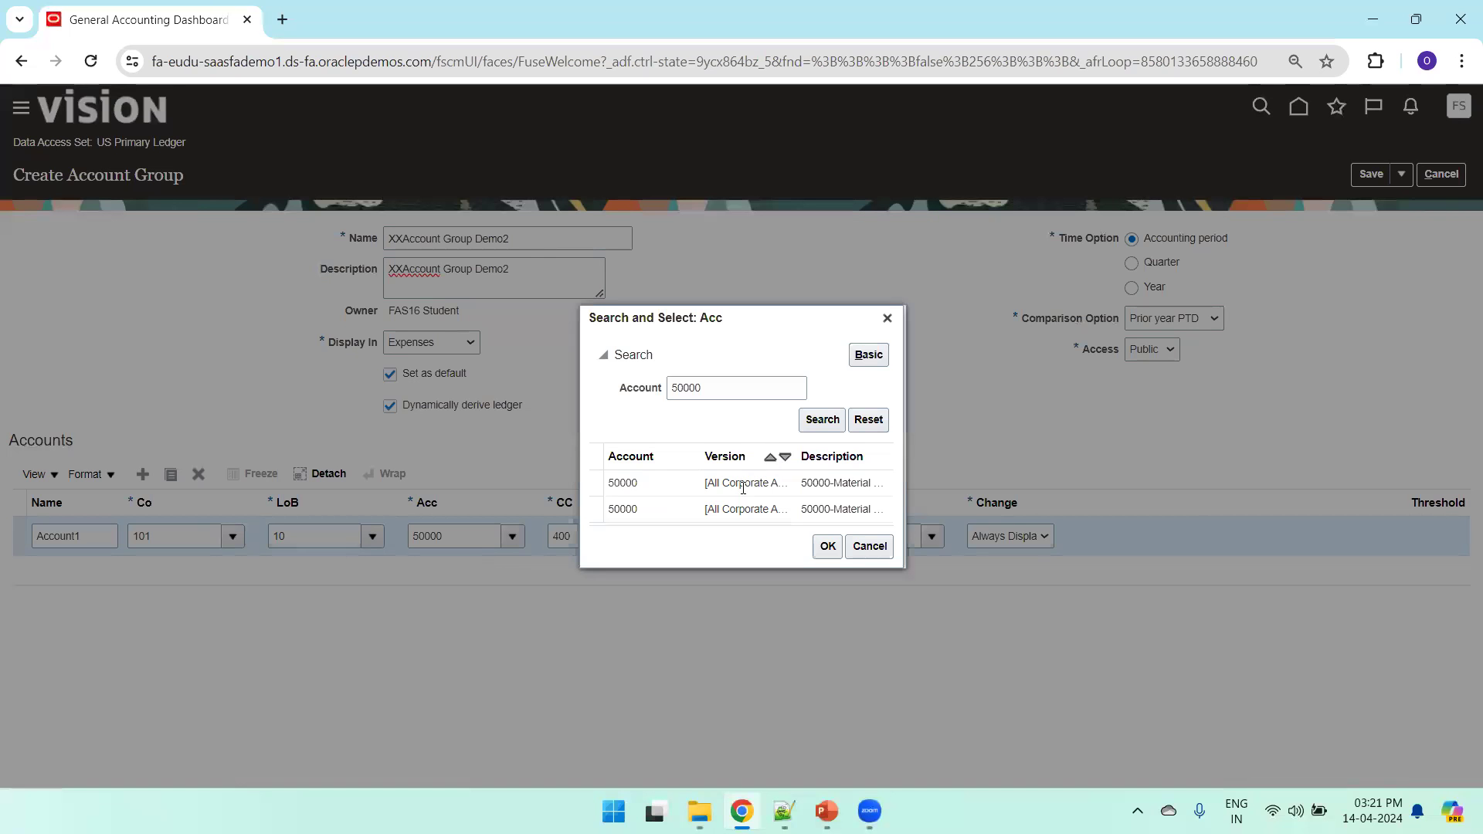
click(827, 545)
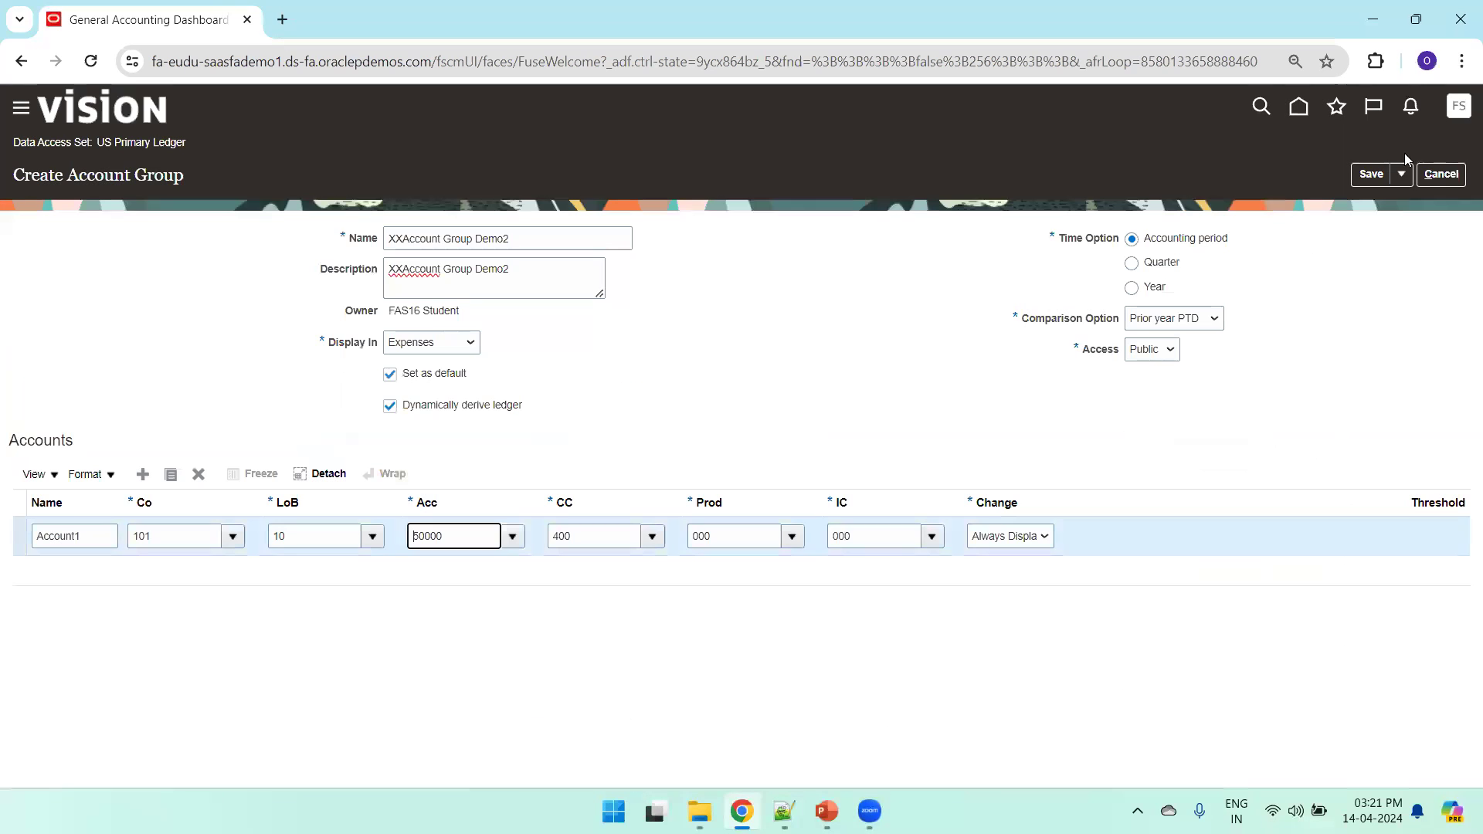
- Save the account group and accept it as the new default
click(1374, 175)
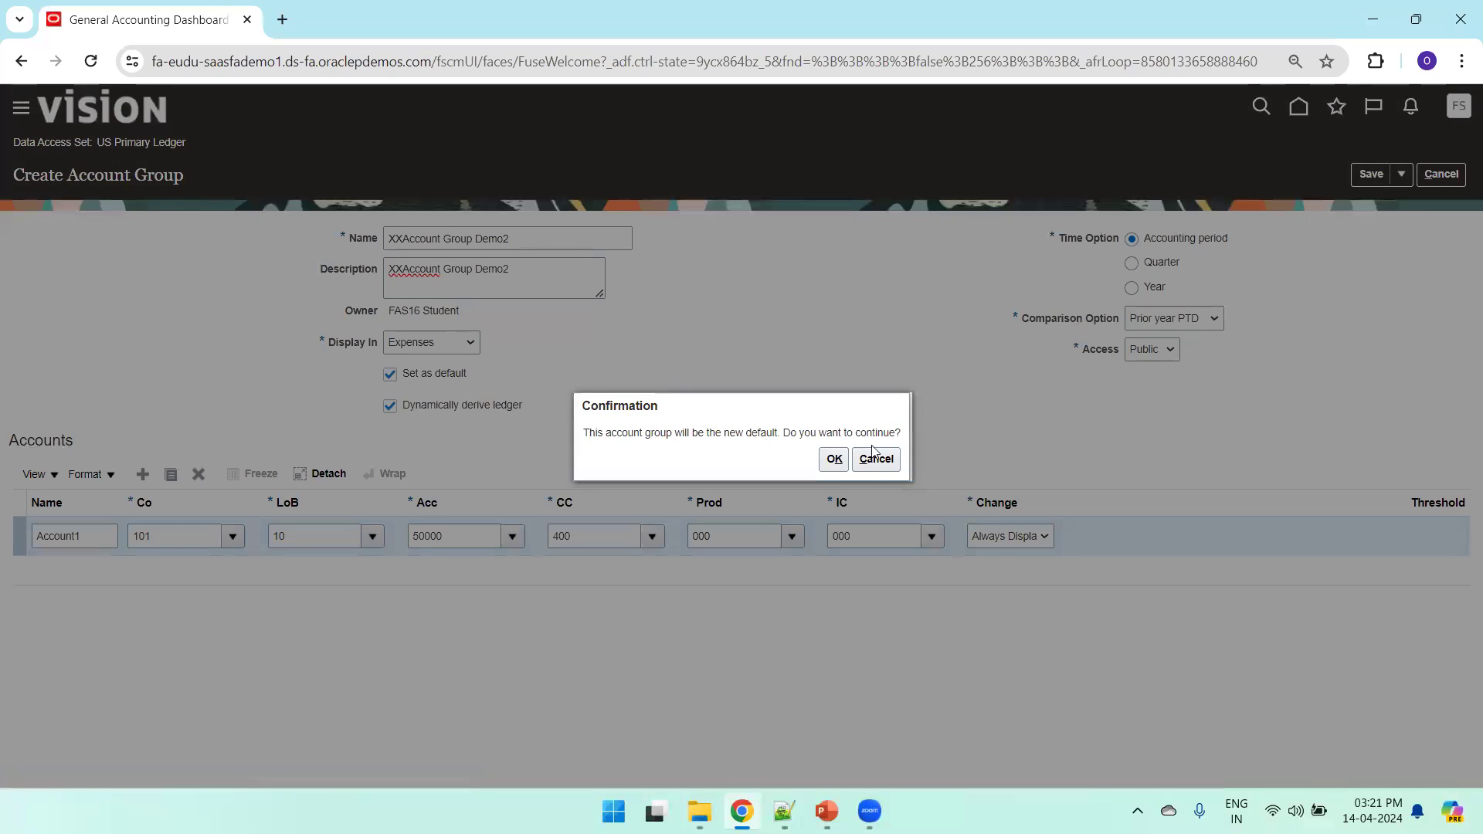
click(831, 461)
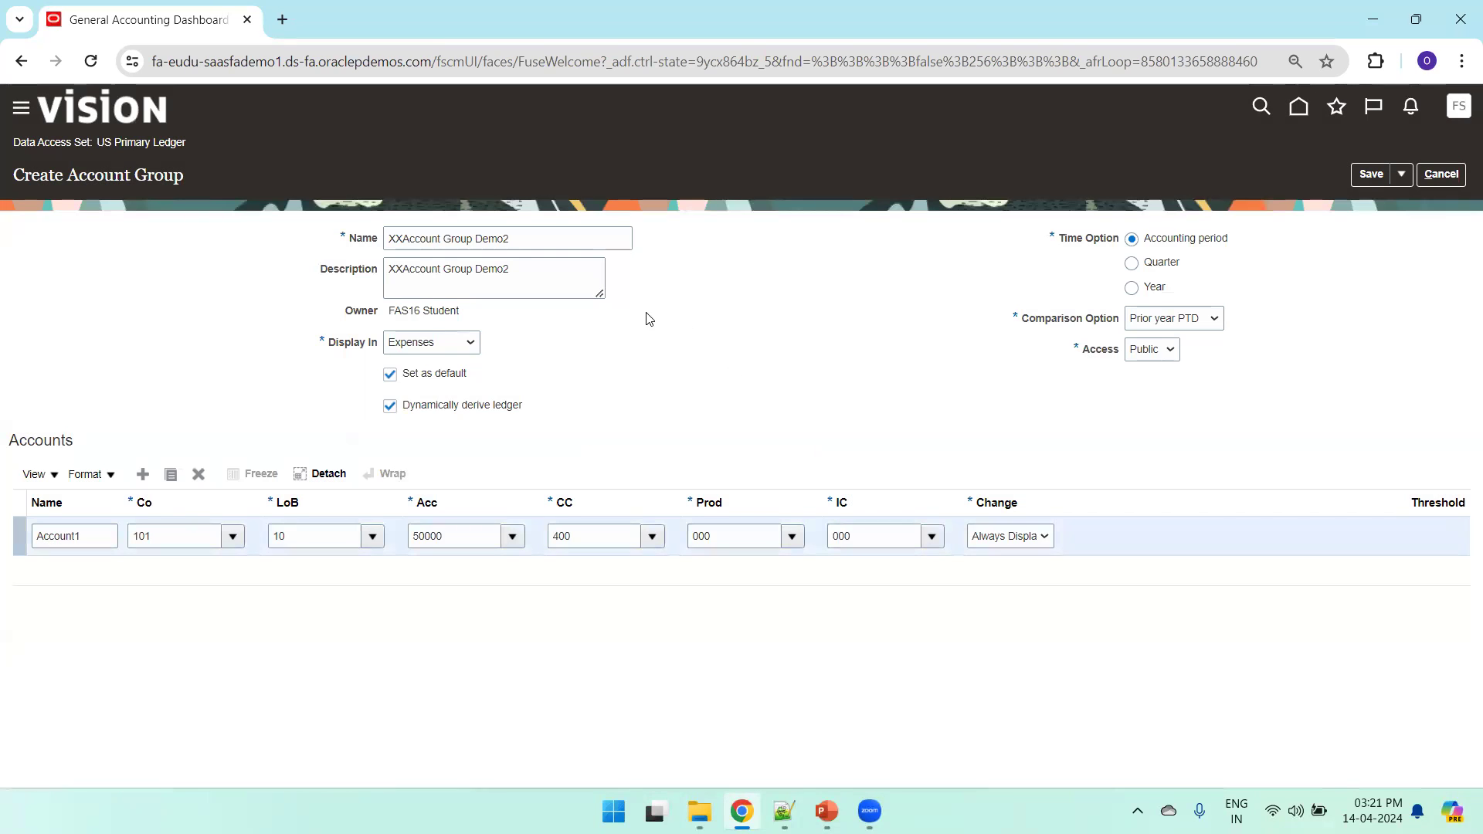
- Save XXAccount Group Demo2 again and leave for the home page, accepting the loss of any unsaved changes
click(519, 238)
key(ctrl+a)
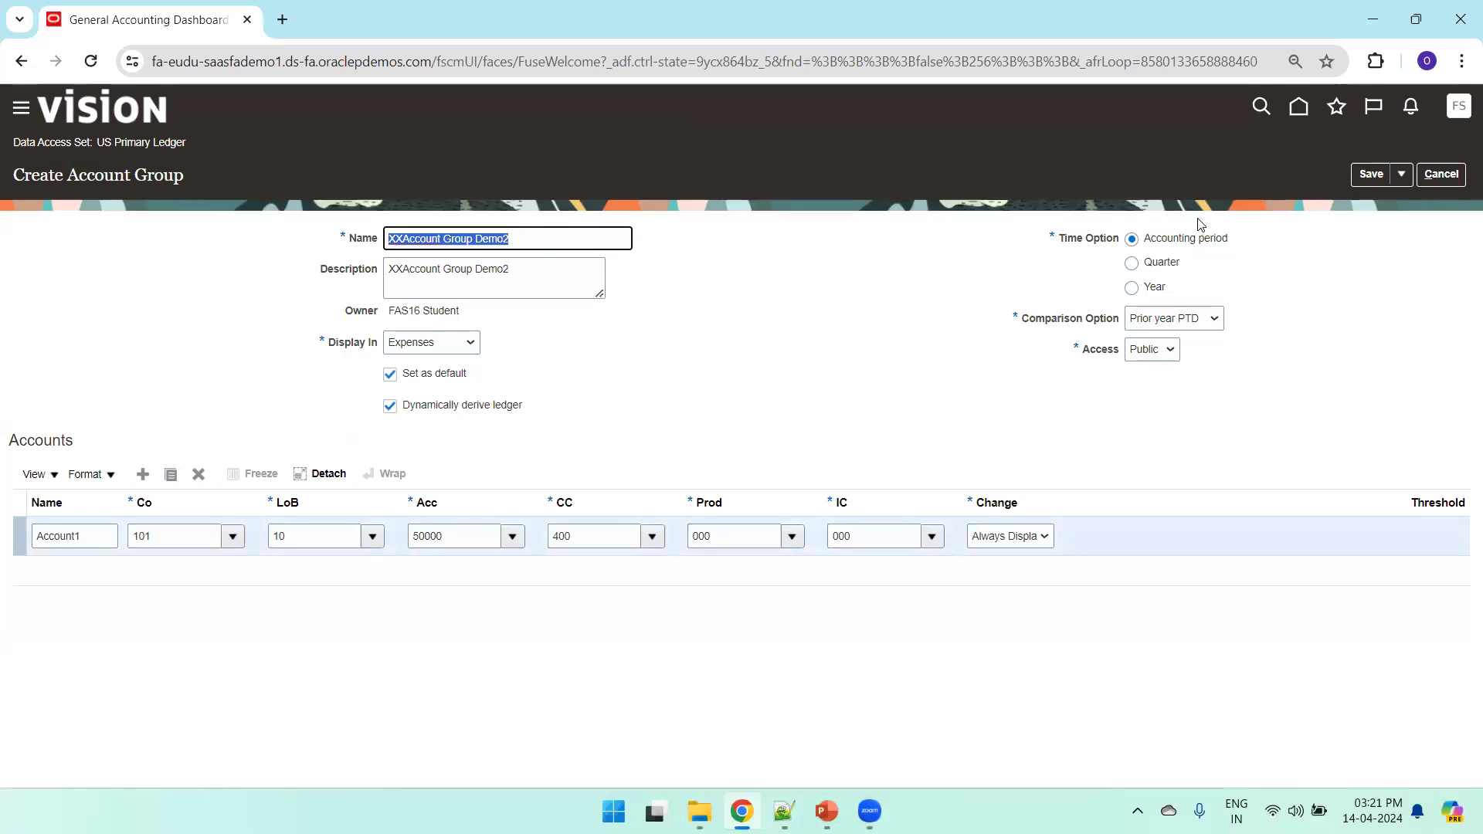
click(1375, 176)
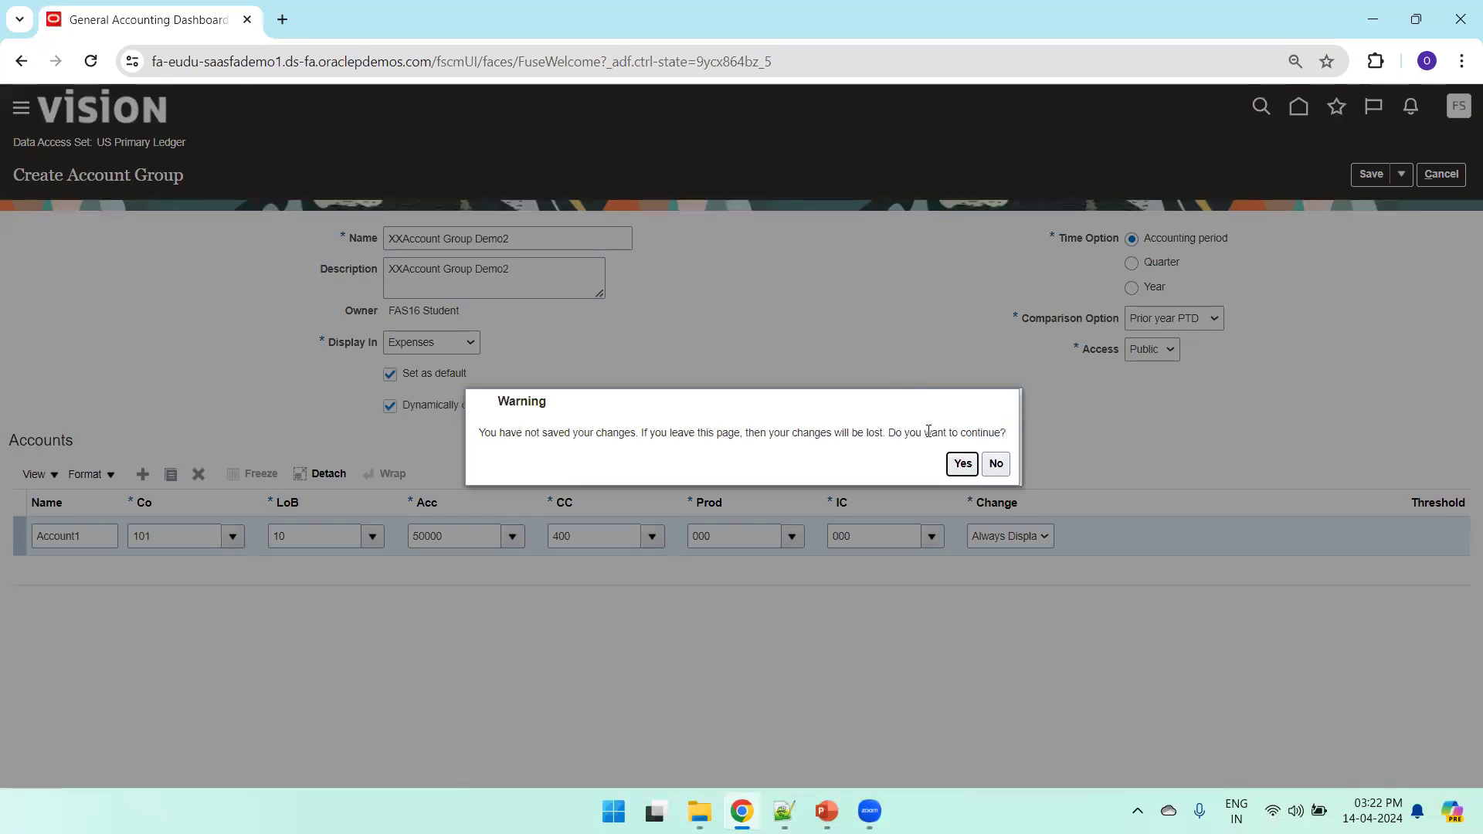
click(958, 469)
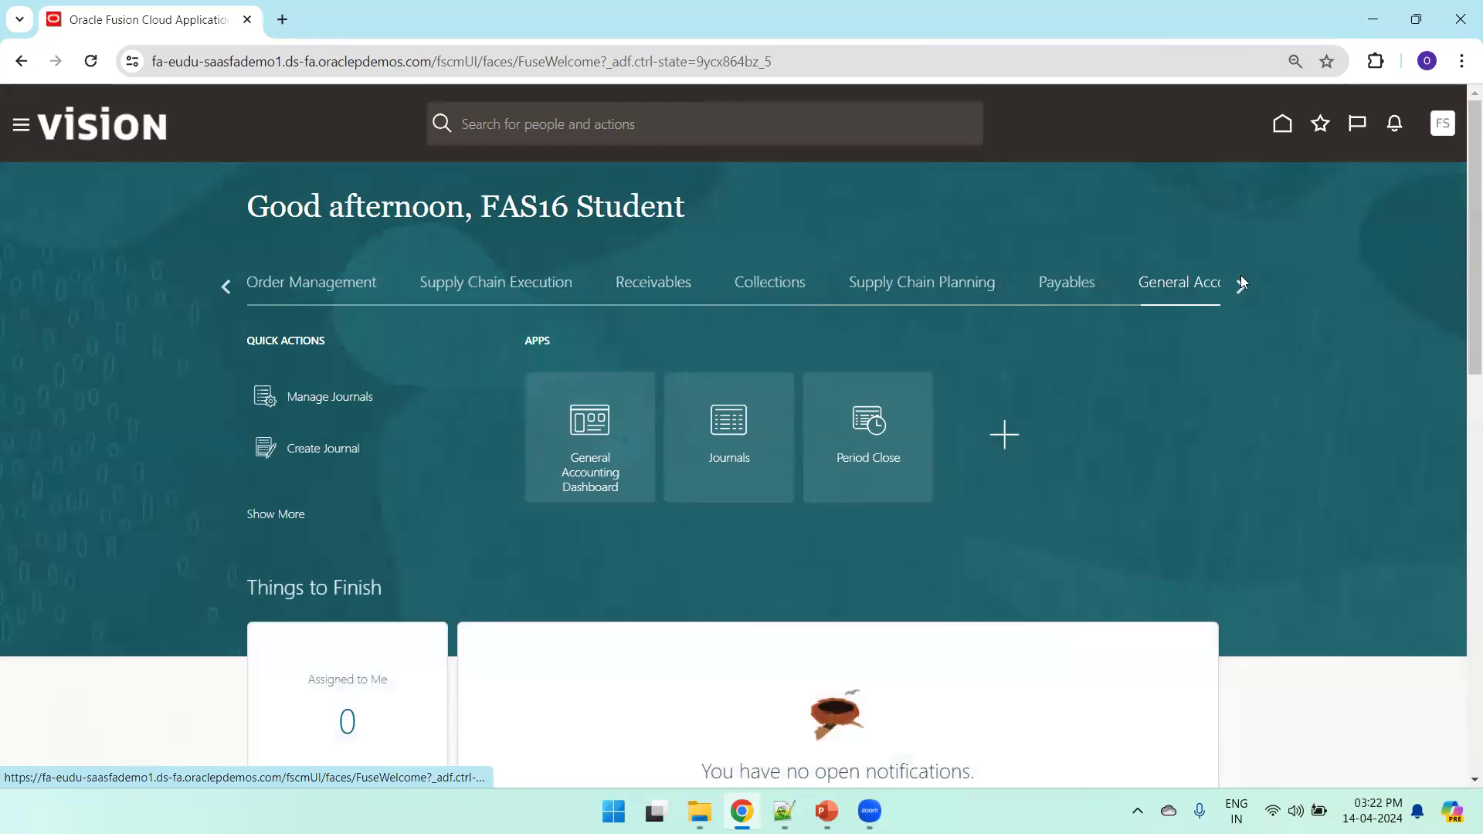
- In the General Accounting Infolets analytics, collapse and re-expand the XXAccount Group Demo2 infolet and open it as a sunburst
drag(1460, 225, 1459, 699)
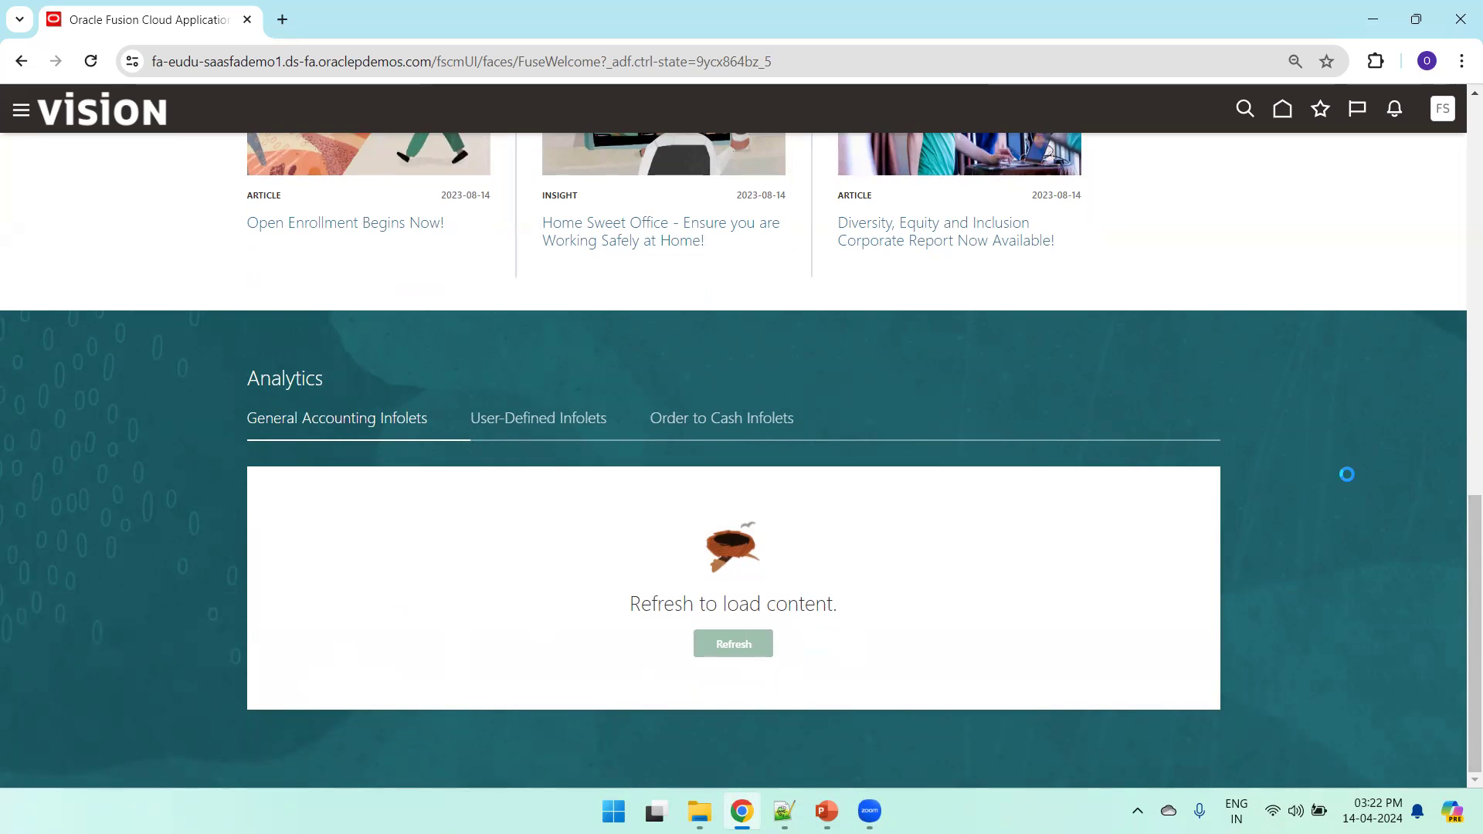
scroll(1380, 486, up, 3)
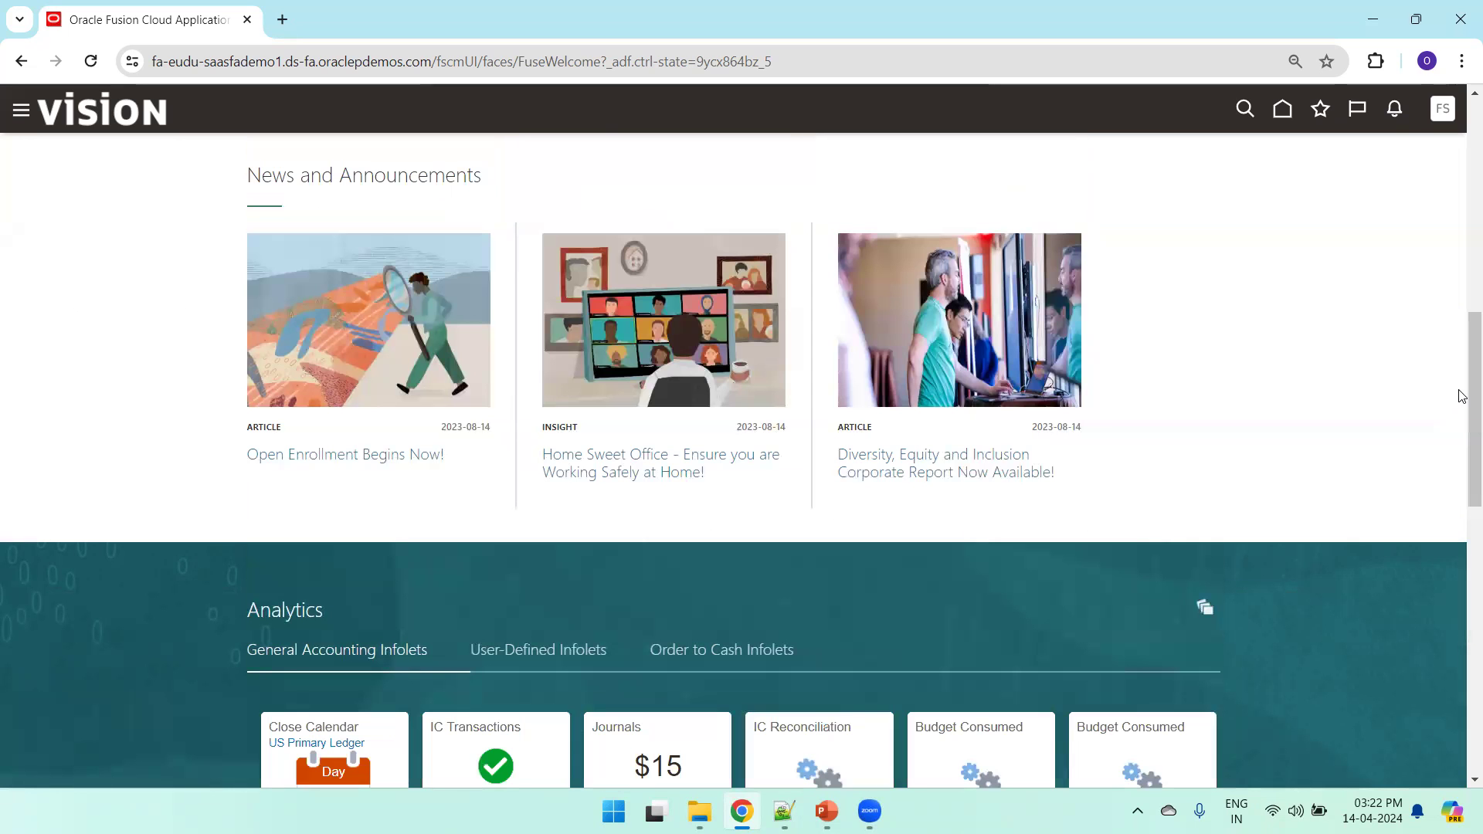
drag(1458, 375, 1461, 674)
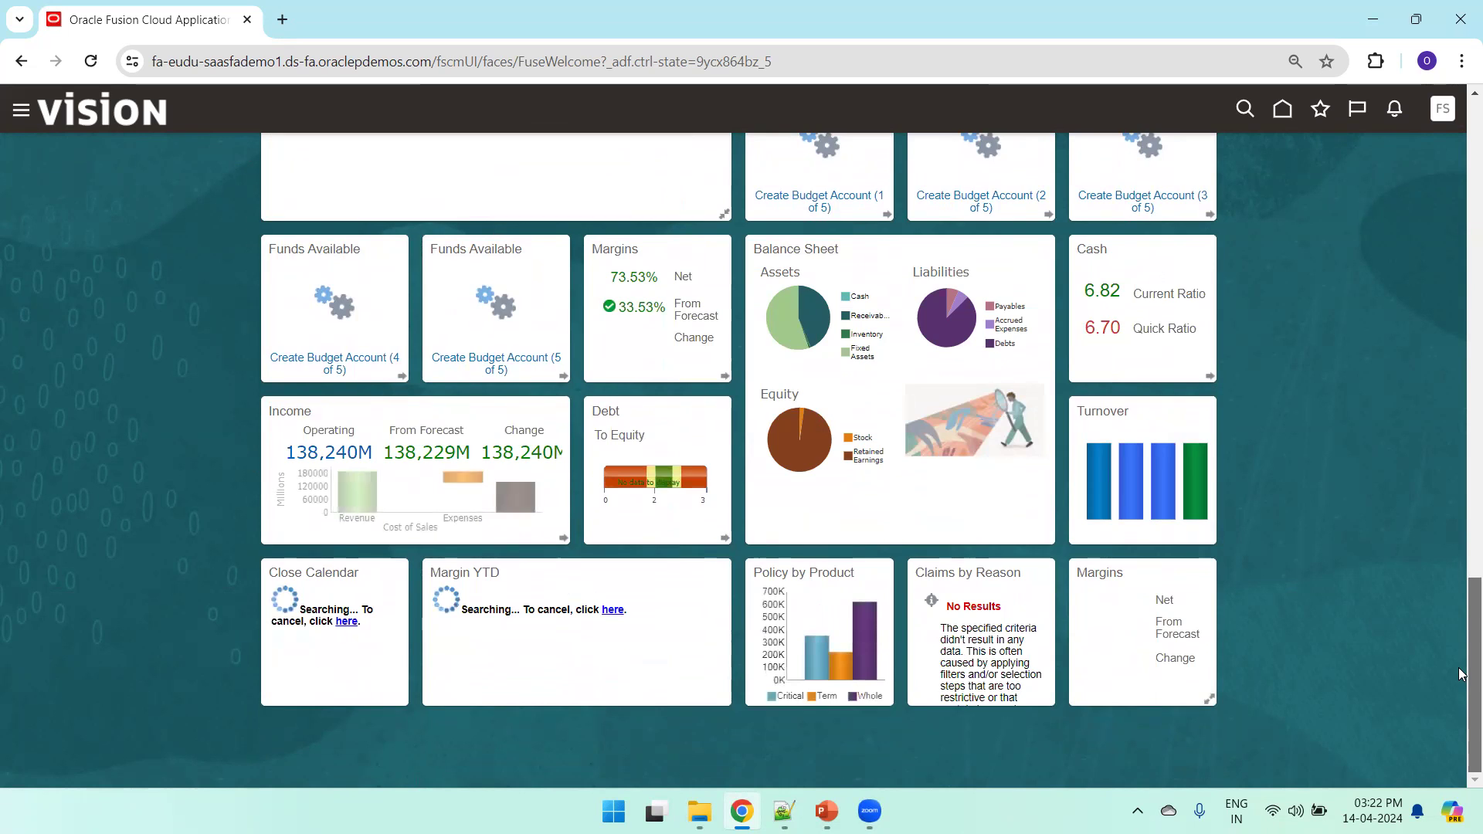
drag(1461, 673, 1461, 499)
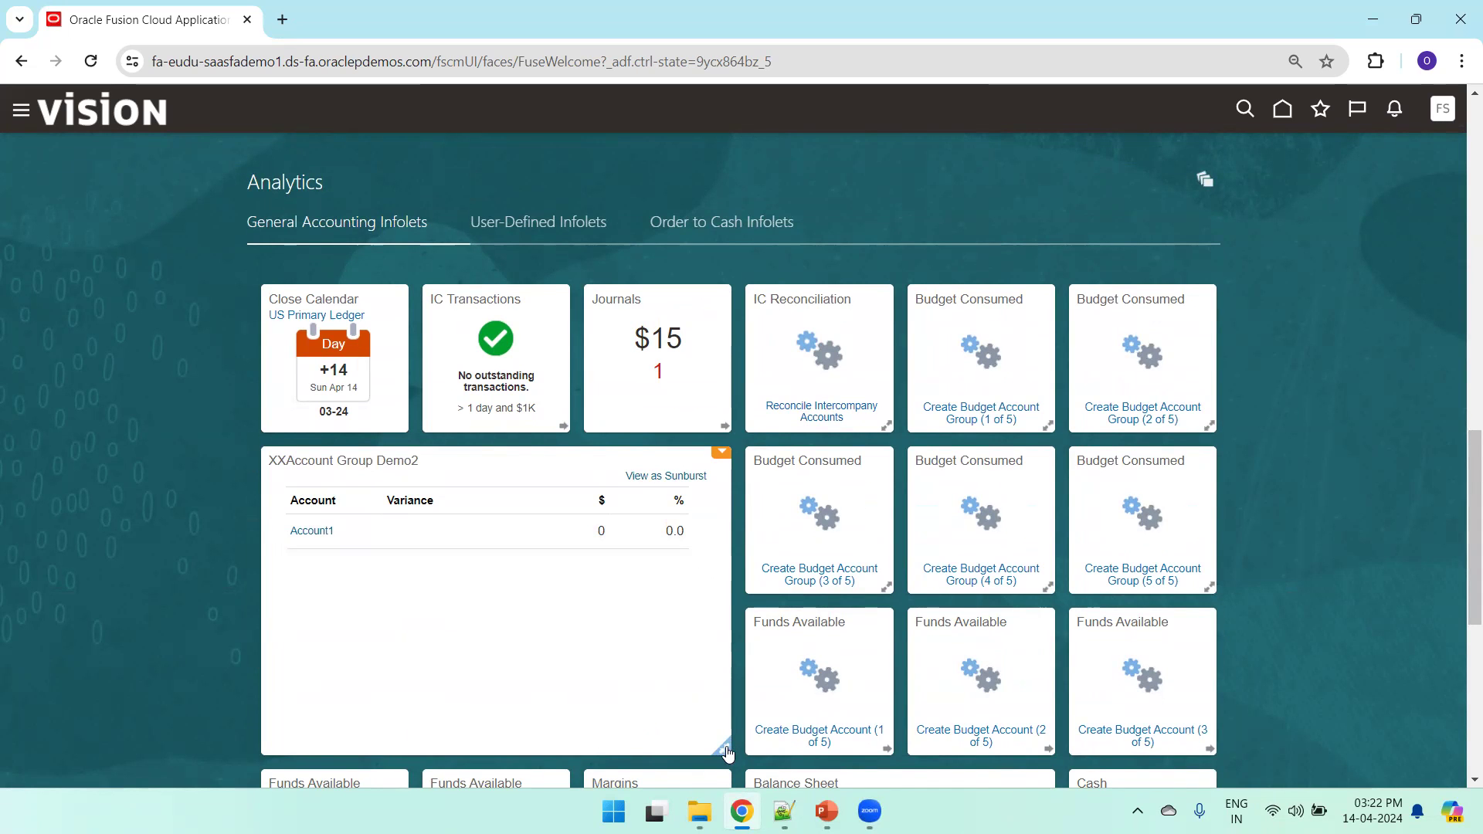
drag(724, 746, 1020, 370)
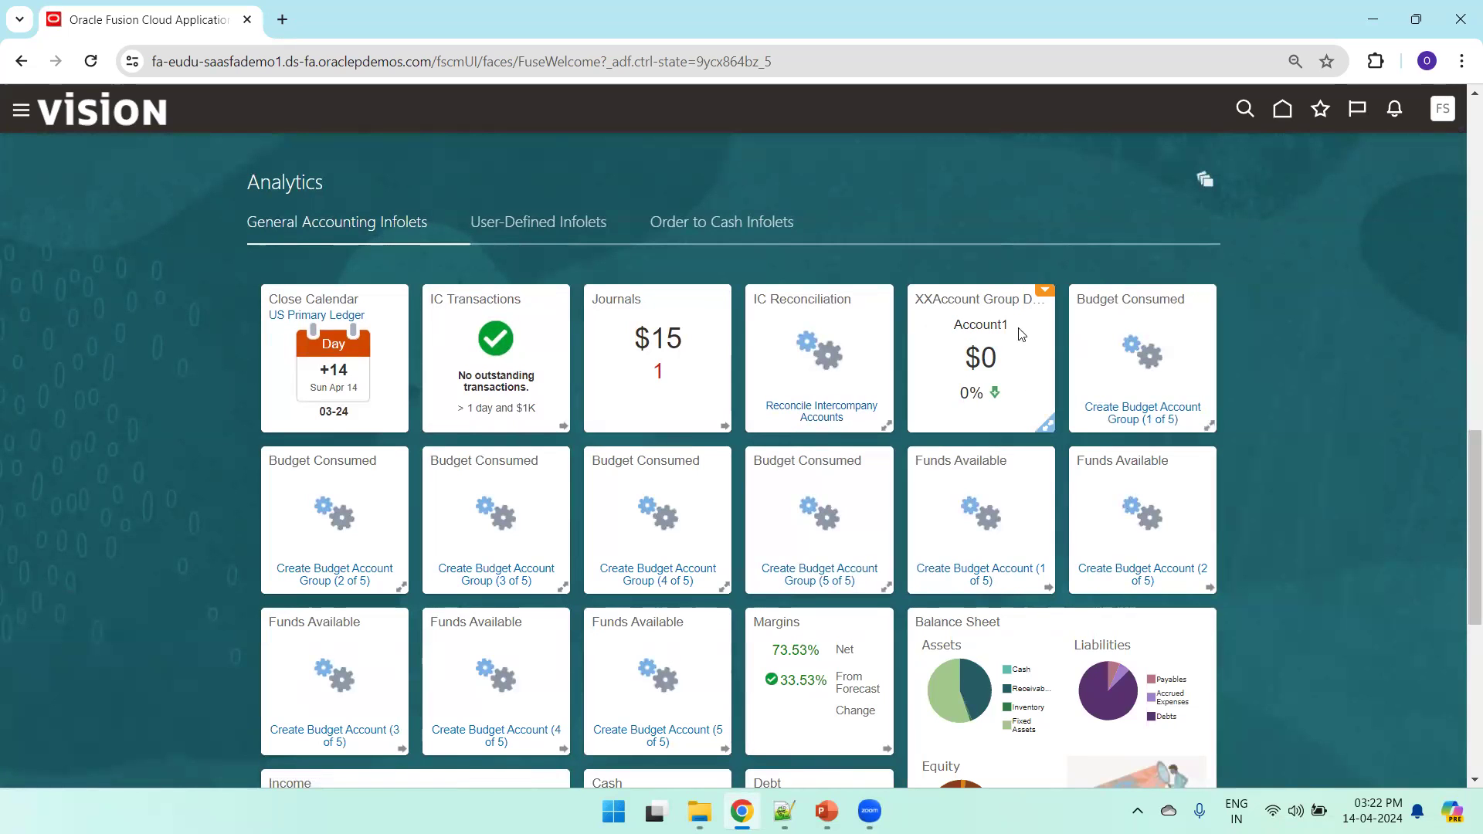
click(1048, 435)
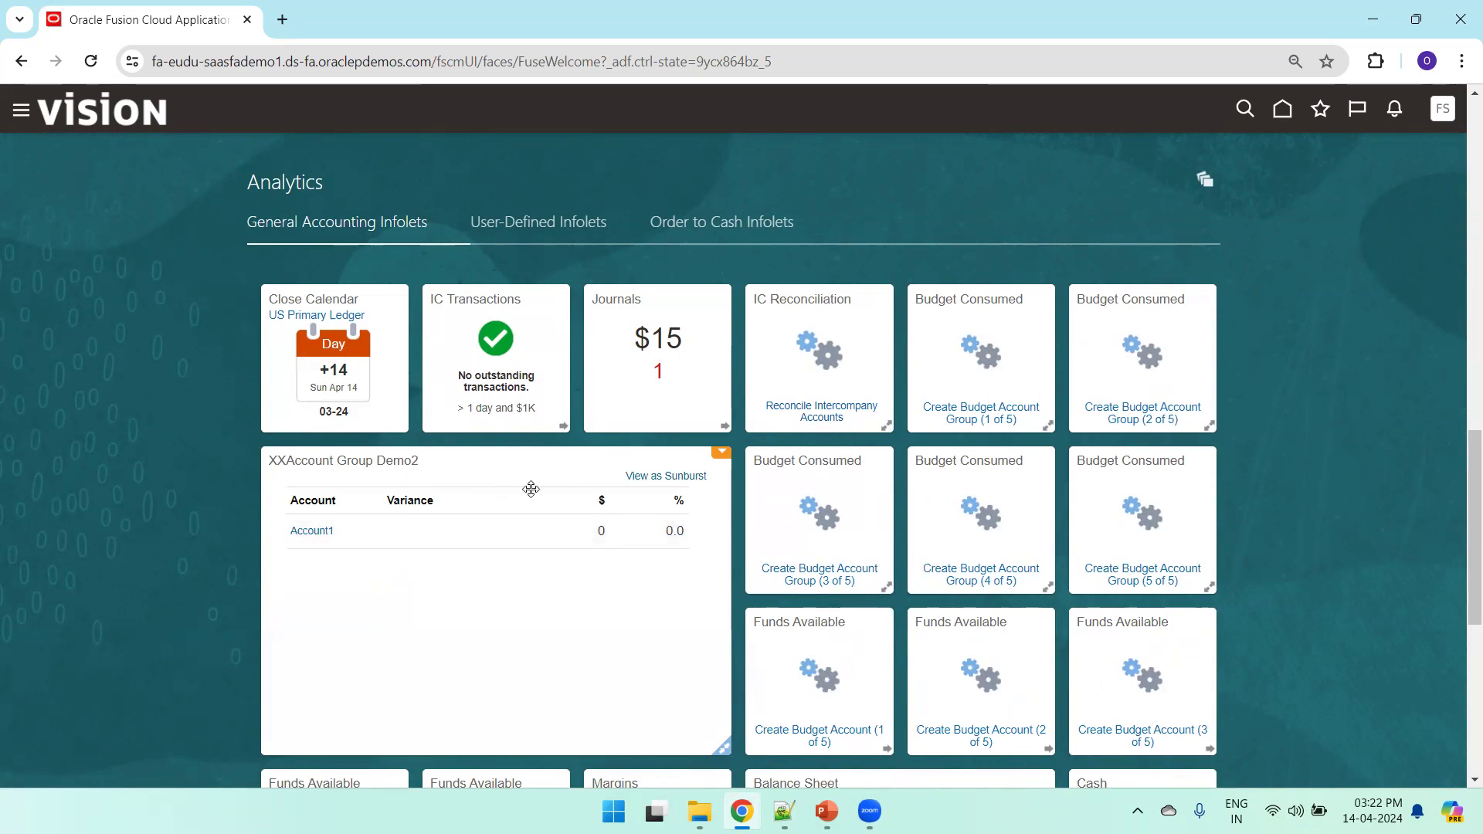
click(663, 477)
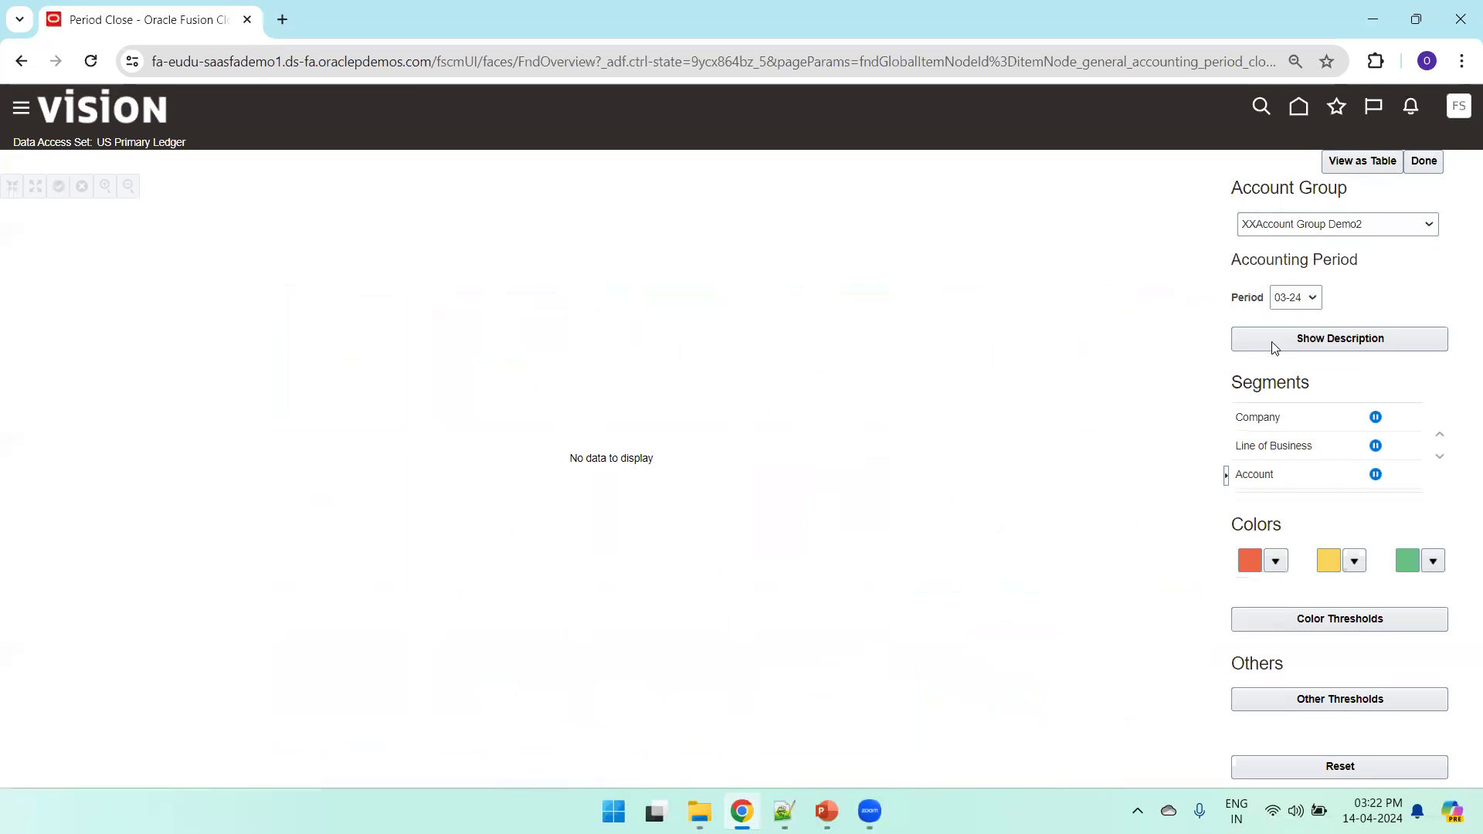
- Set the accounting period of XXAccount Group Demo2 to 10-23 and view the account group as a table
click(1297, 302)
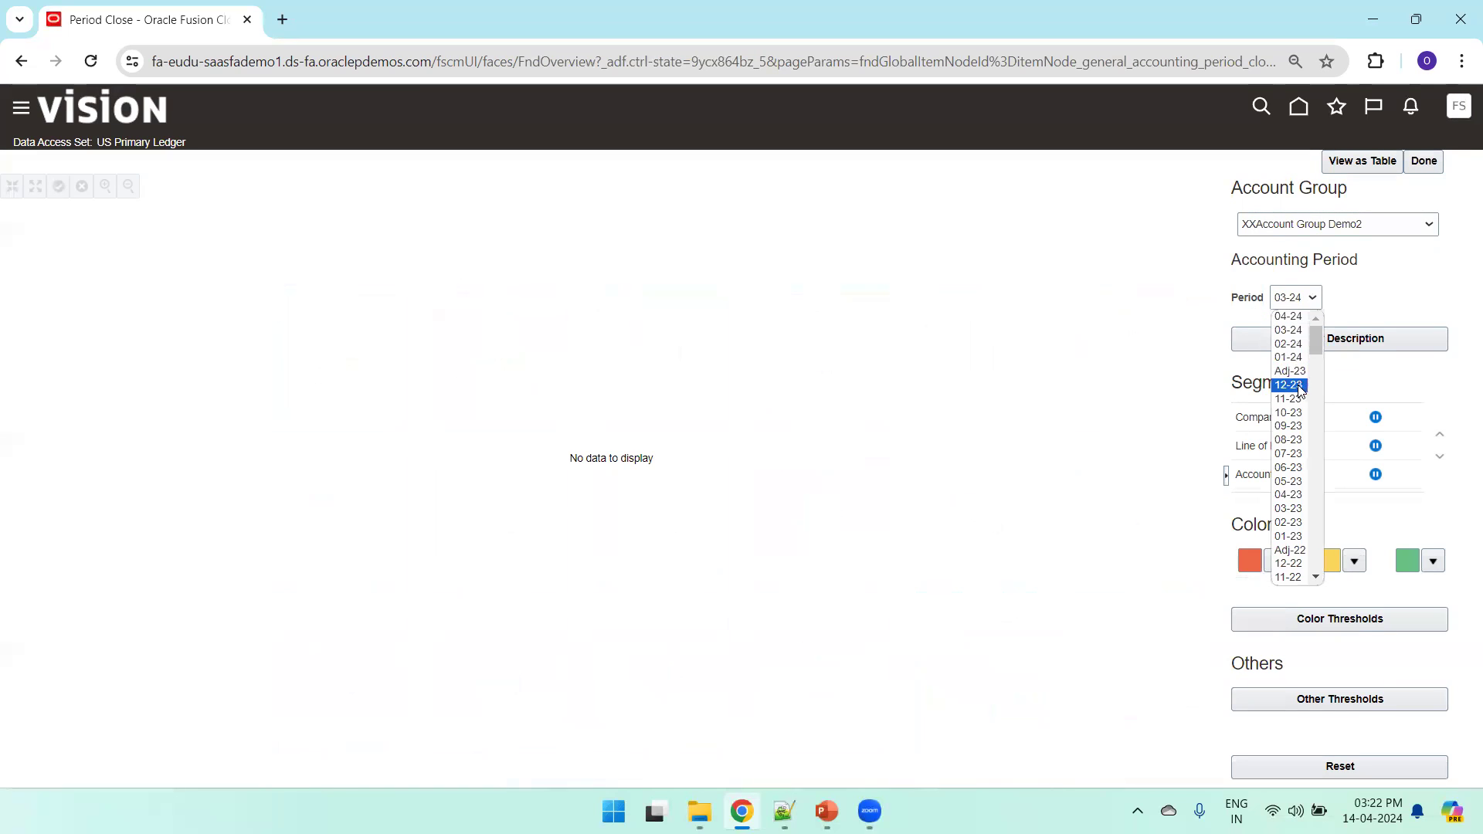
click(1288, 413)
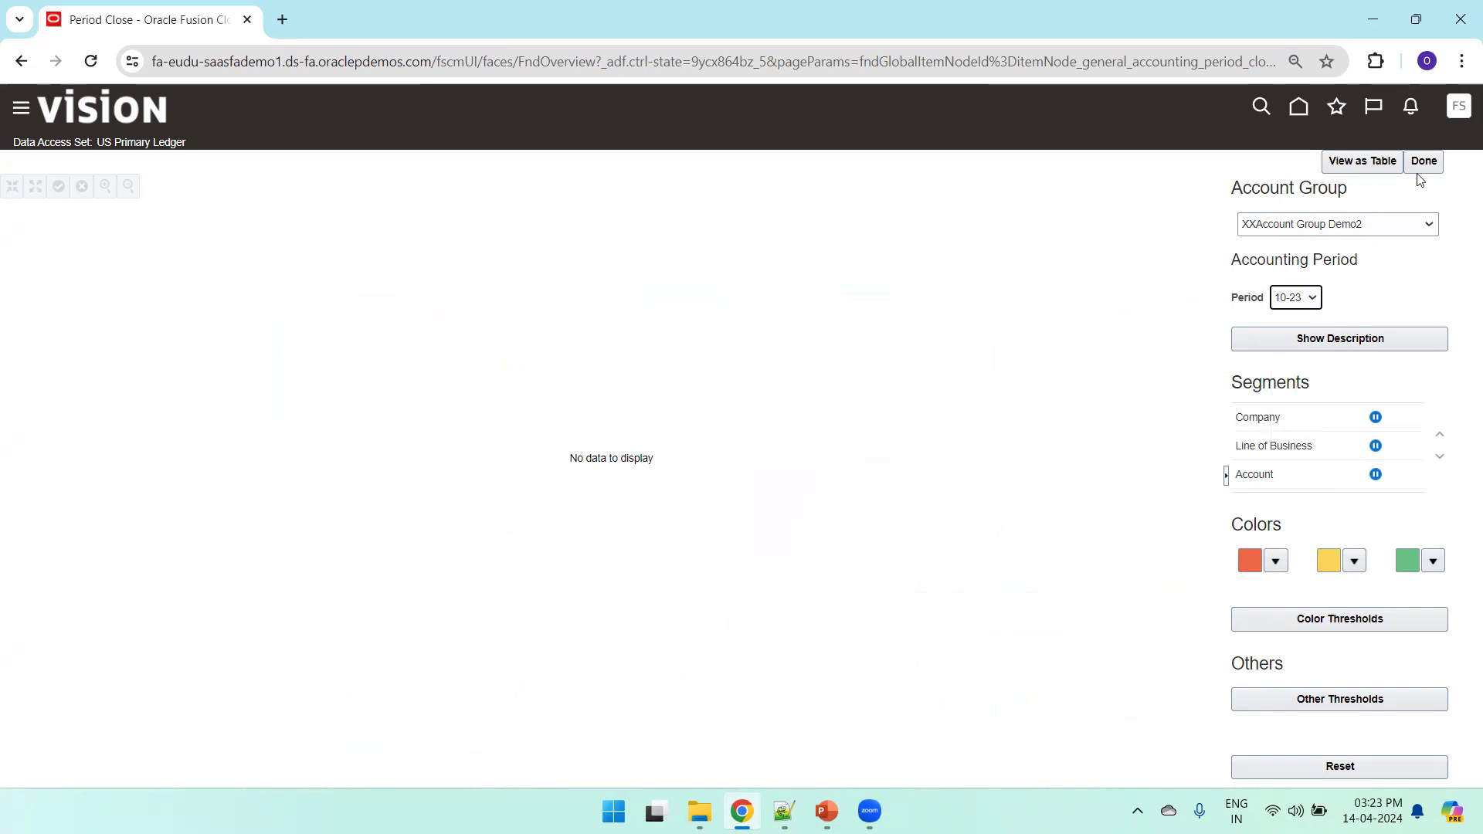
click(1359, 160)
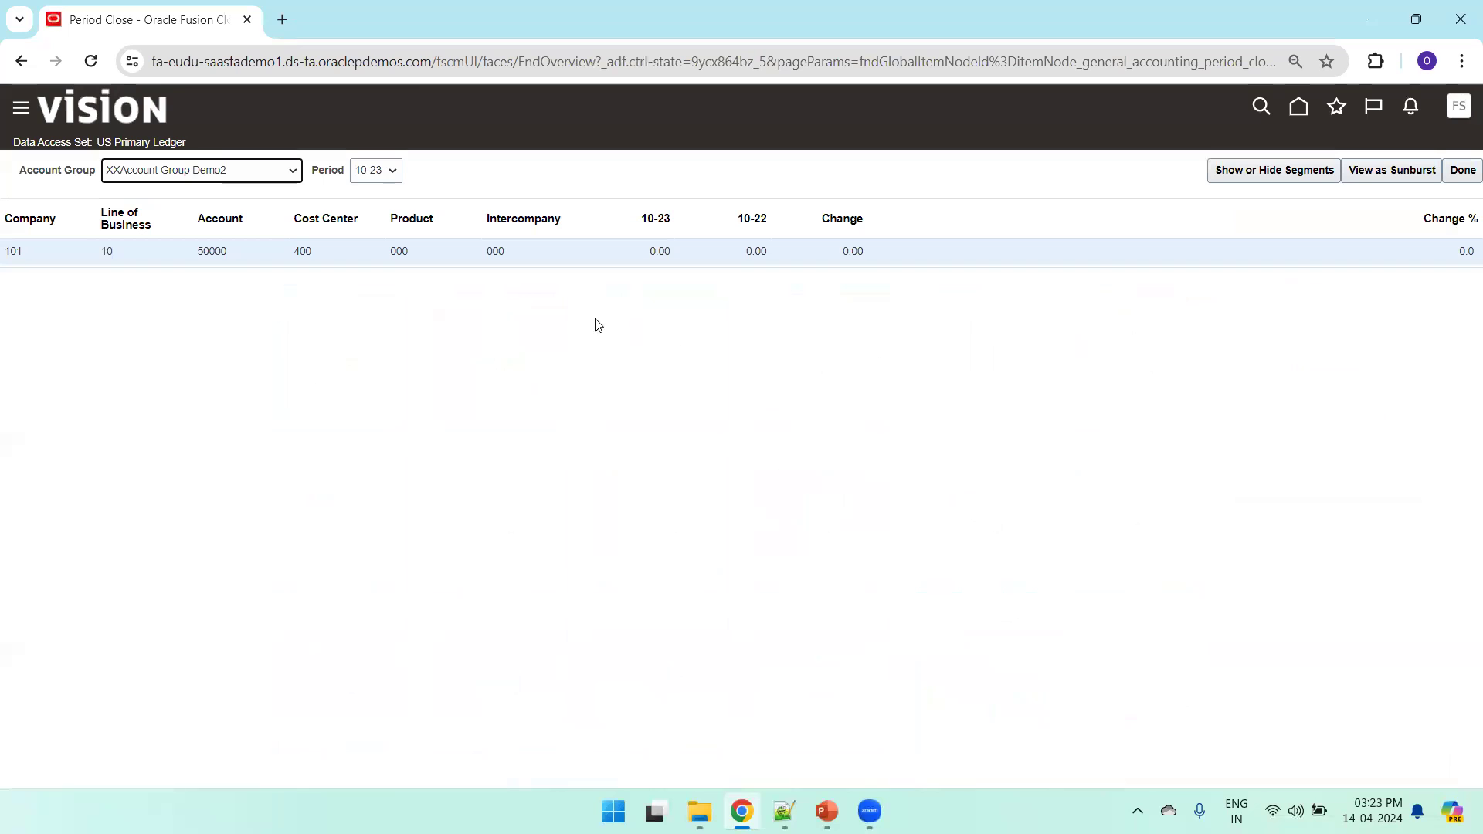
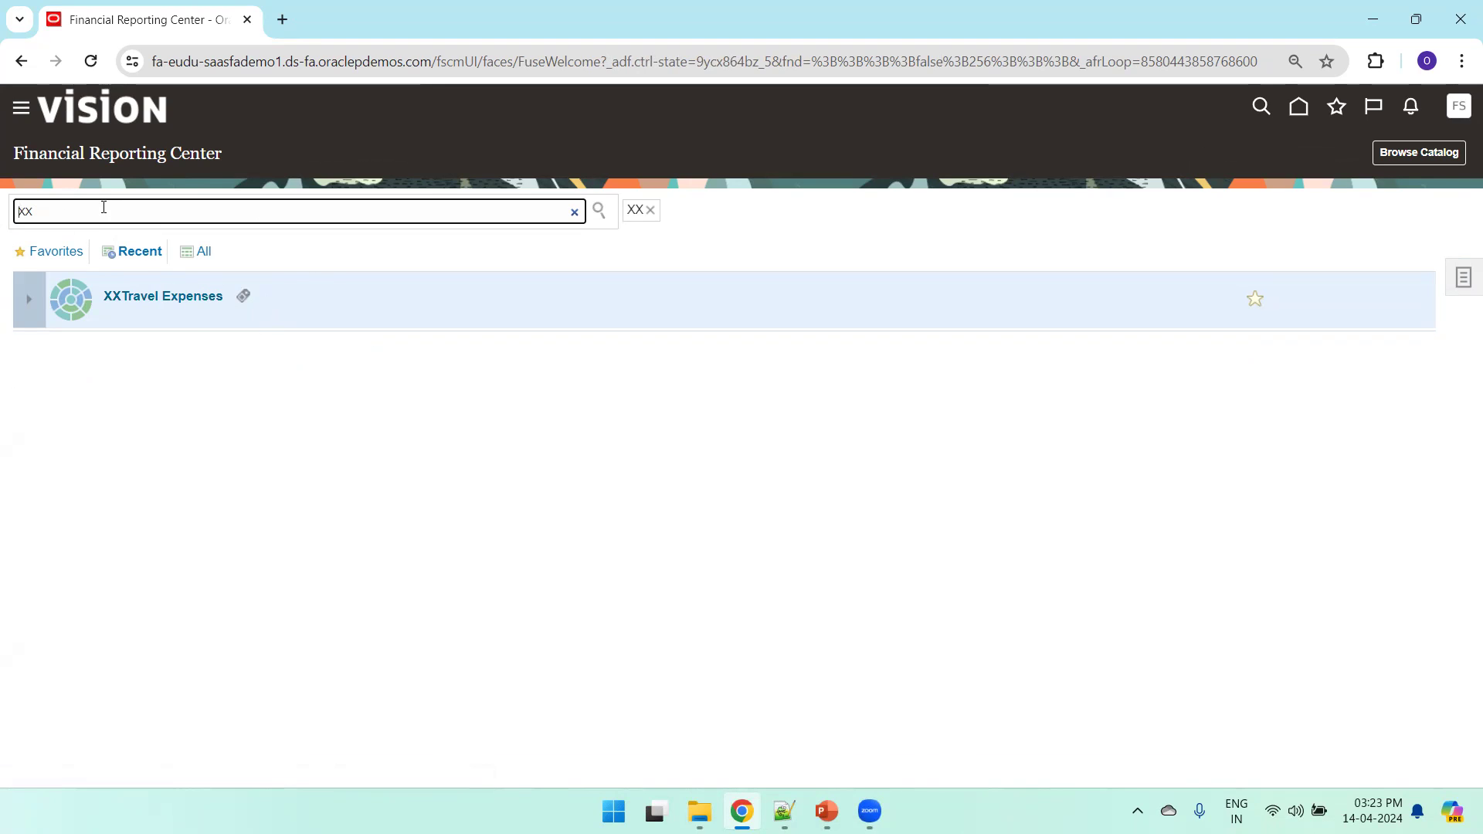
- Open the XXTravel Expenses report in the Financial Reporting Center and switch its account group to XXAccount Group Demo
click(126, 301)
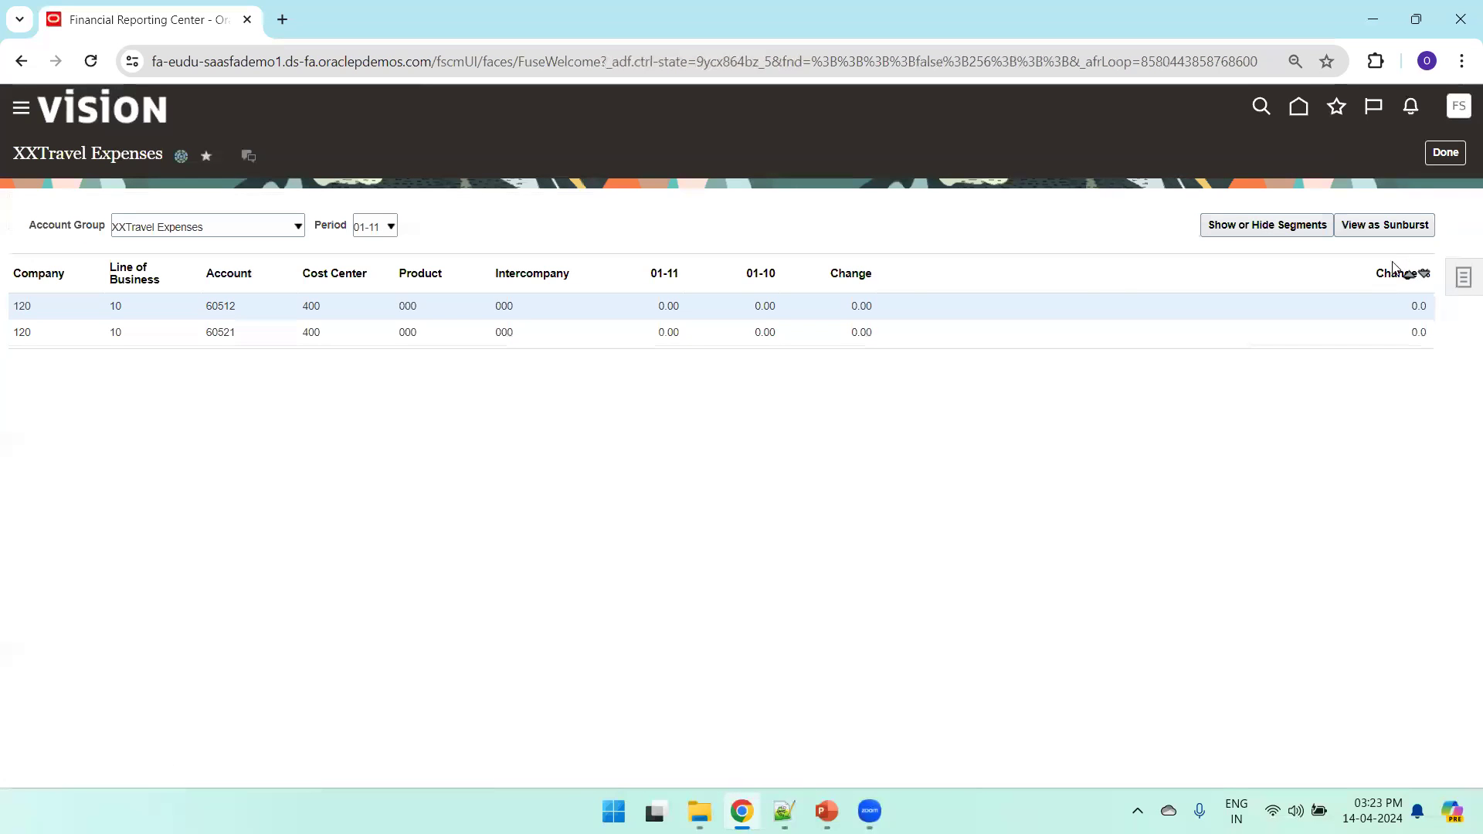
click(238, 234)
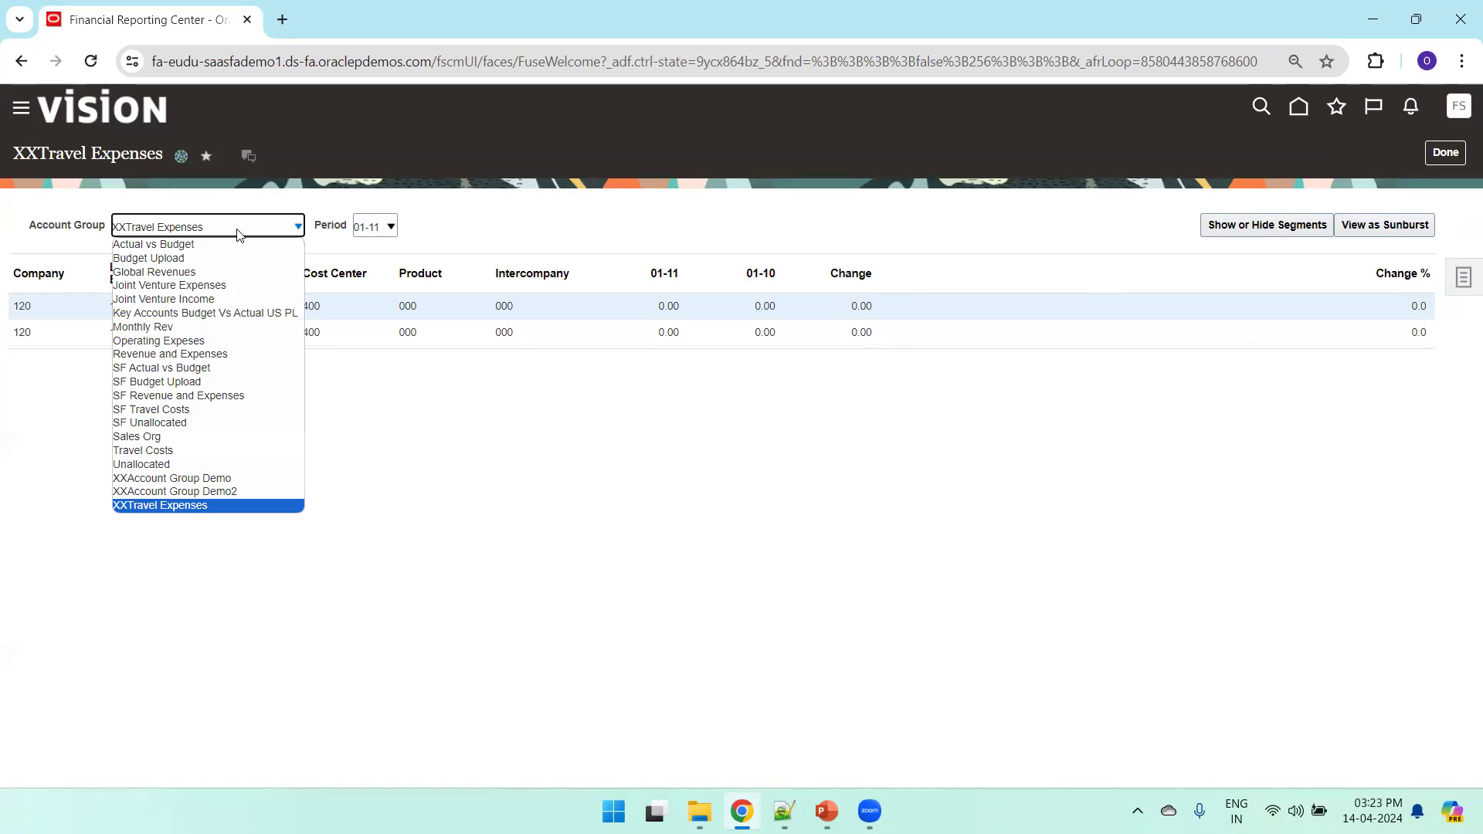
click(229, 465)
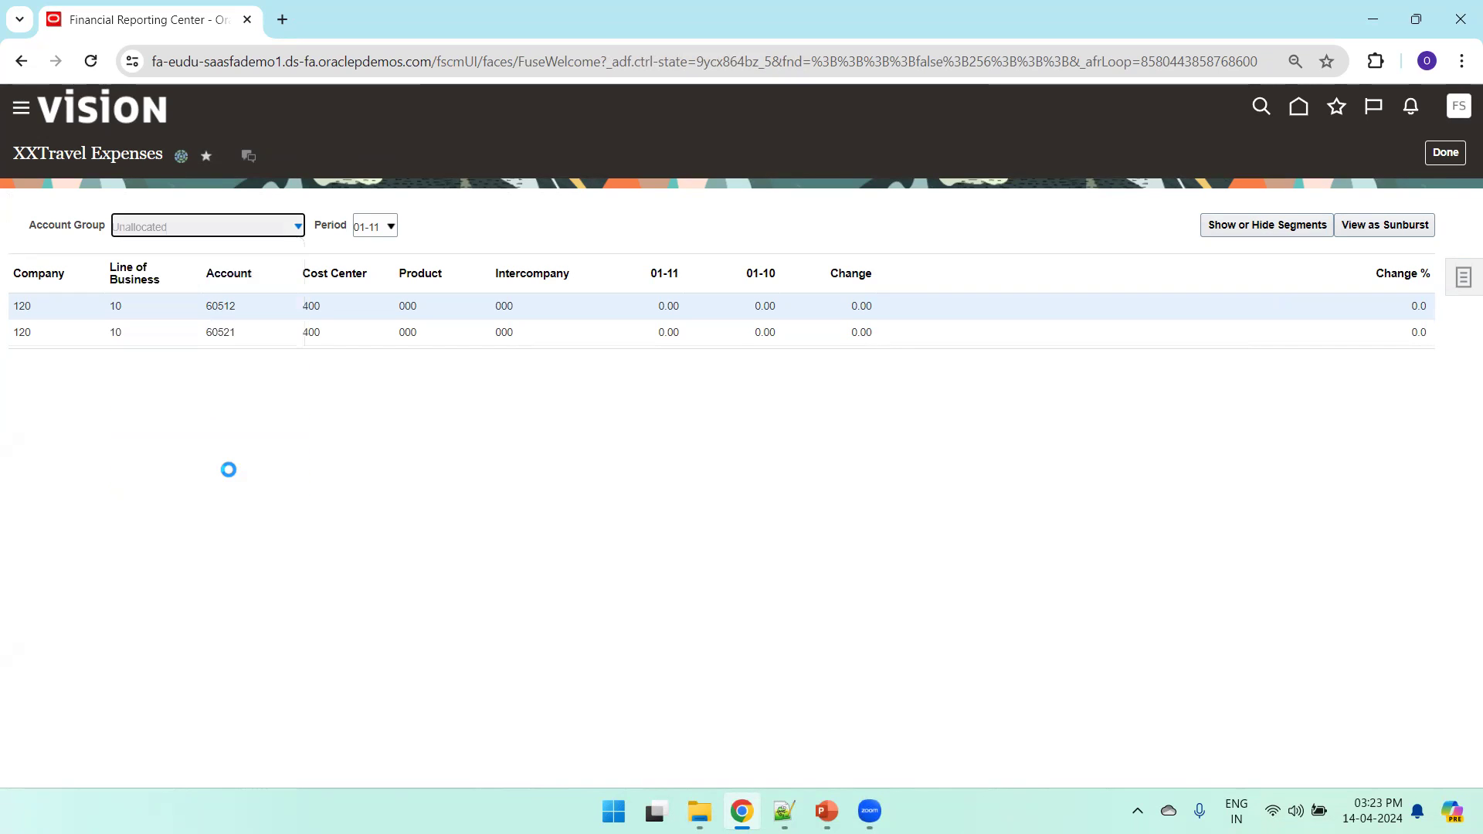
click(231, 229)
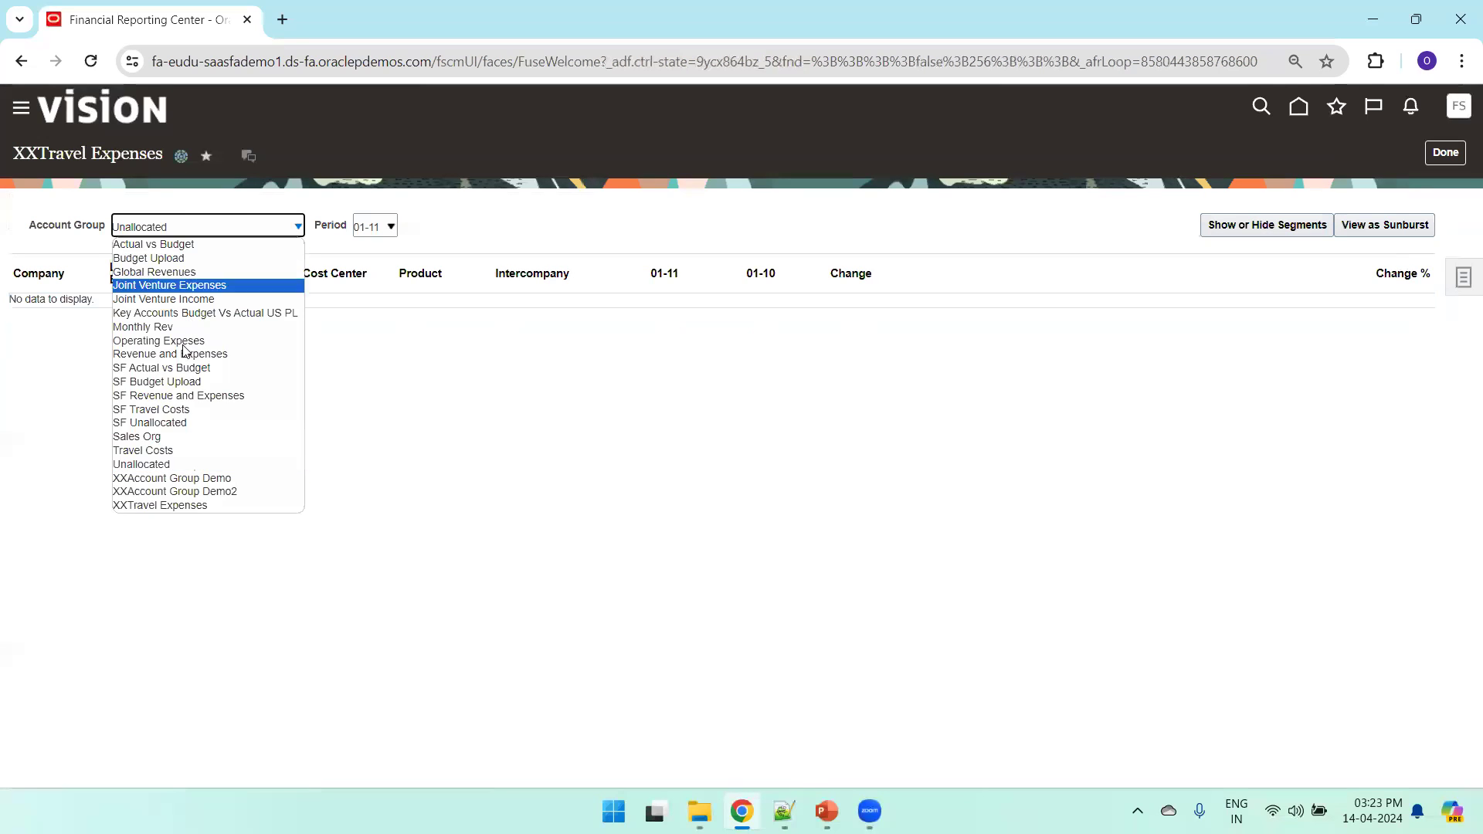
click(199, 478)
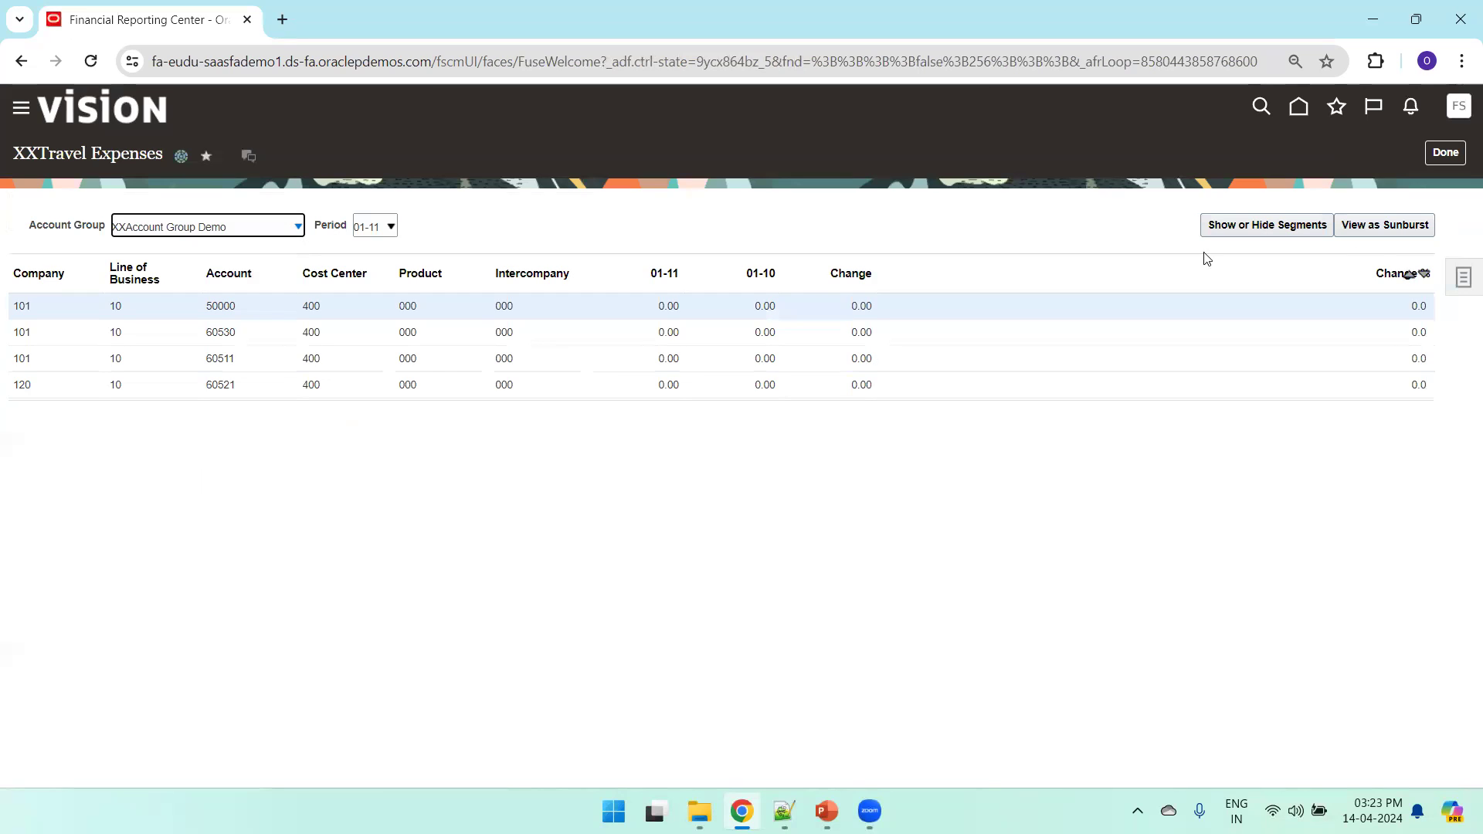
- View XXAccount Group Demo as a sunburst chart for accounting period 10-23
click(1412, 231)
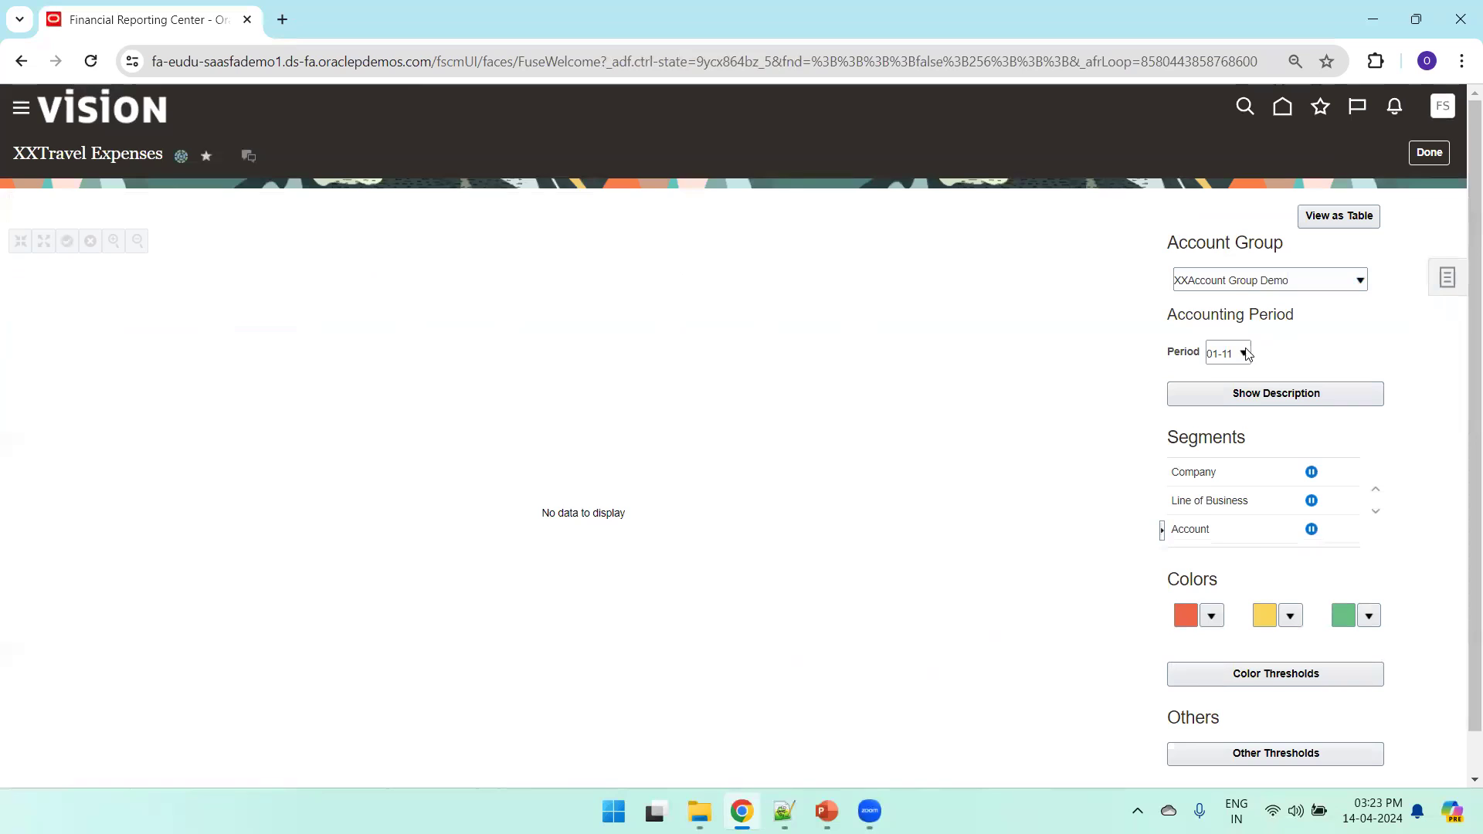
click(1243, 353)
scroll(1250, 403, up, 3)
scroll(1251, 403, up, 10)
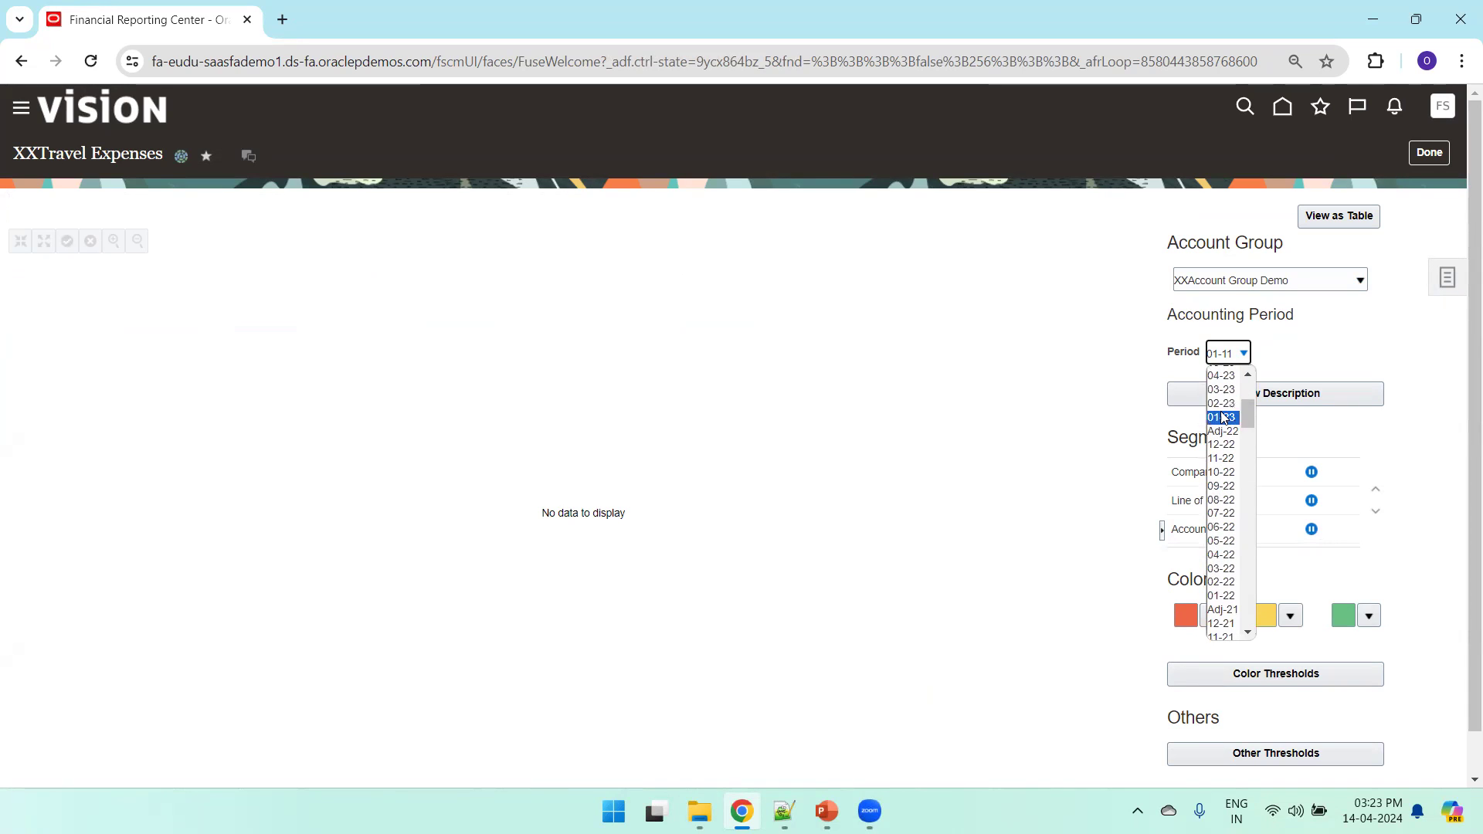
scroll(1251, 384, up, 3)
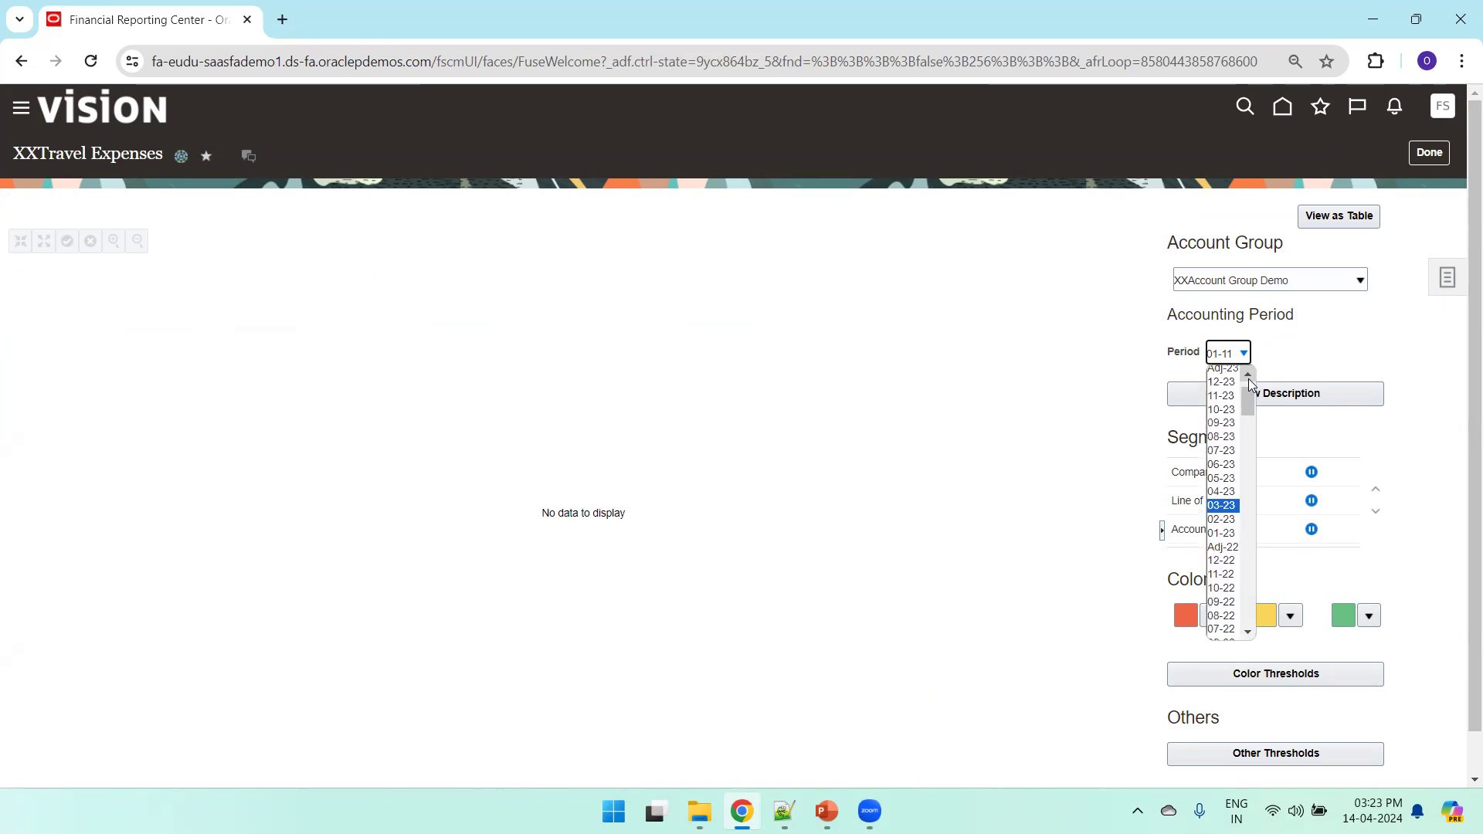
click(1222, 409)
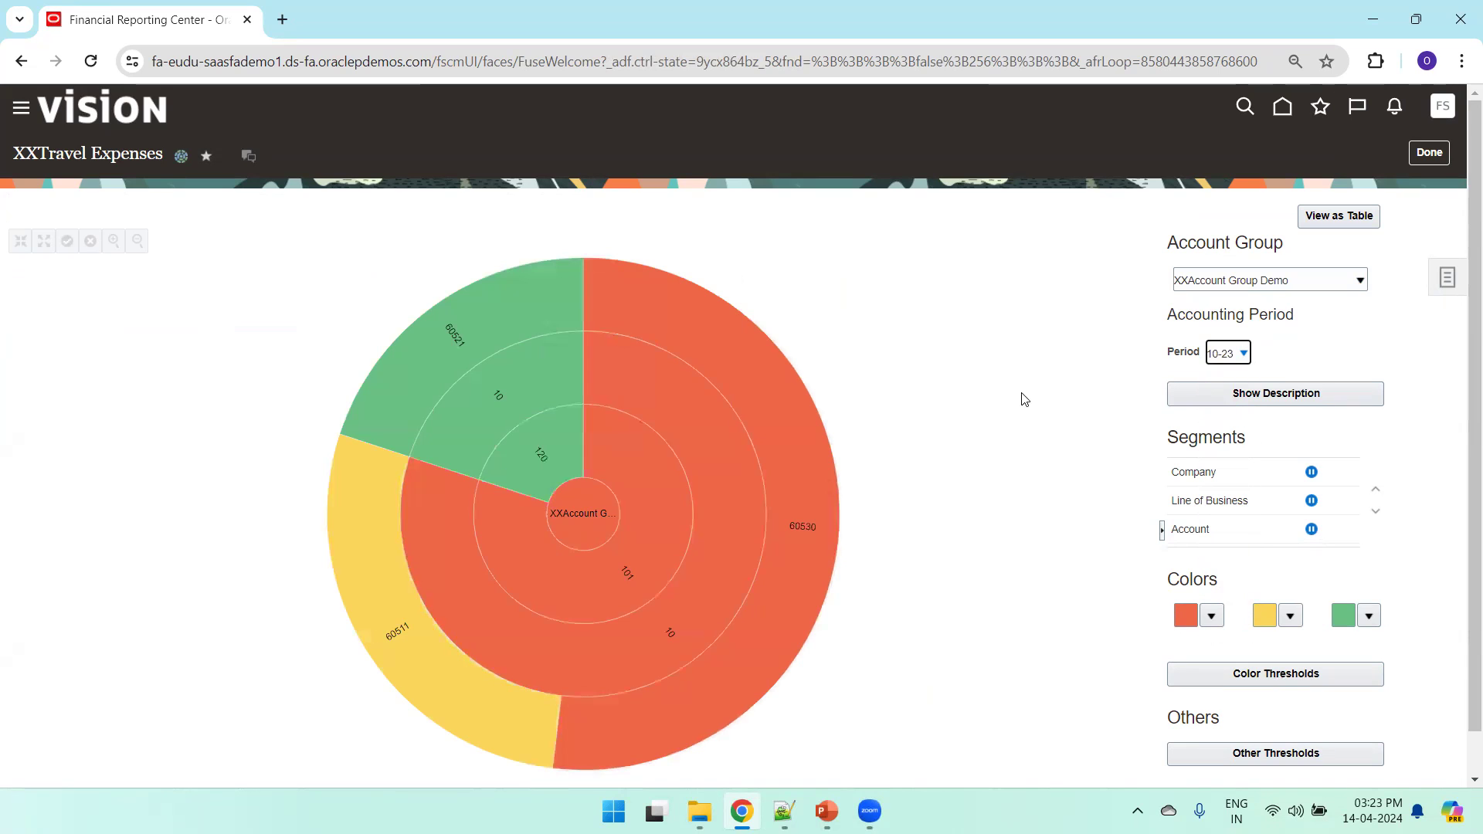
- Switch the sunburst to XXAccount Group Demo2 with period 10-23 and view it as a table
click(1353, 279)
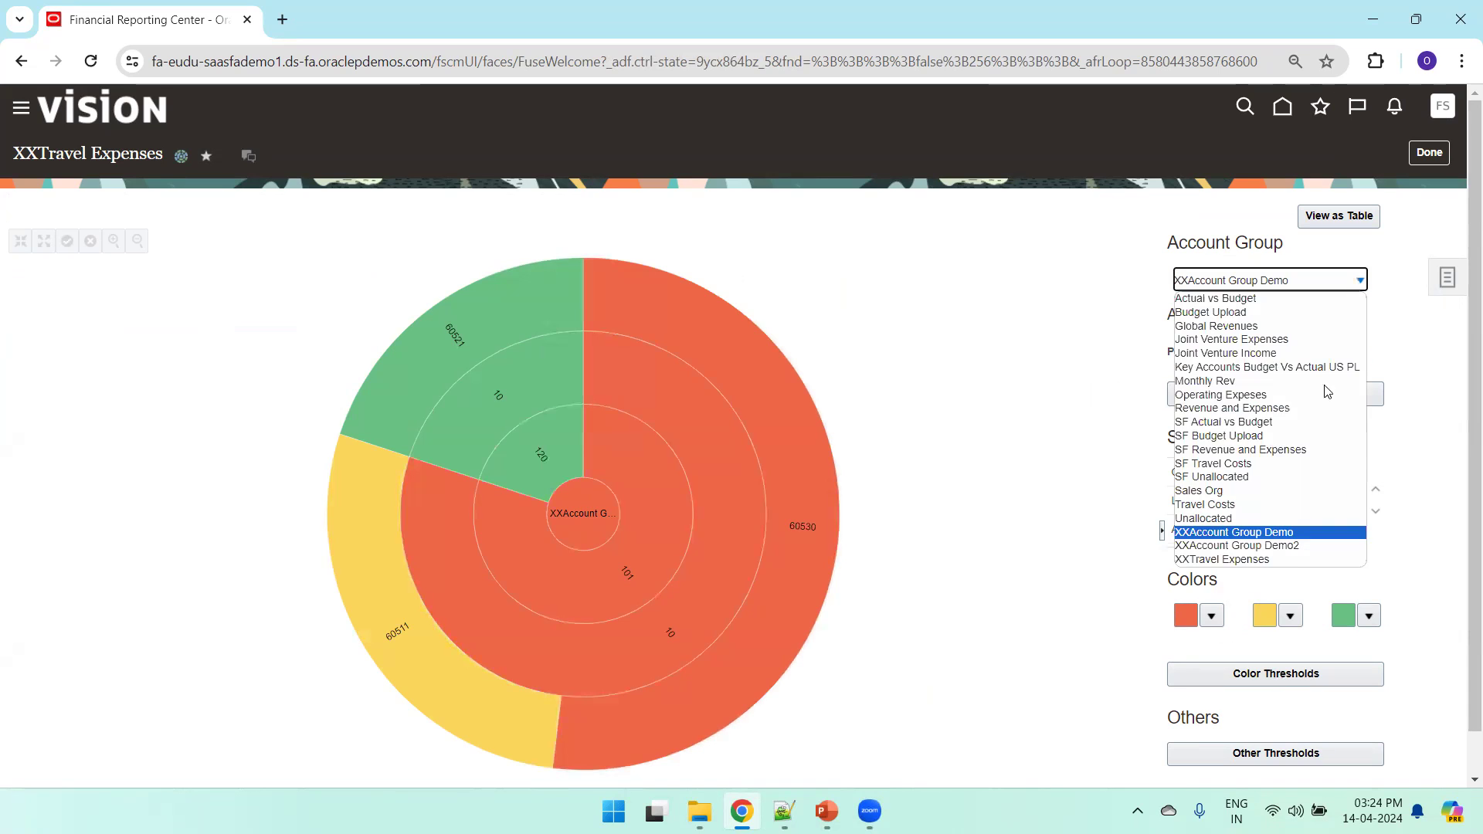
click(1278, 544)
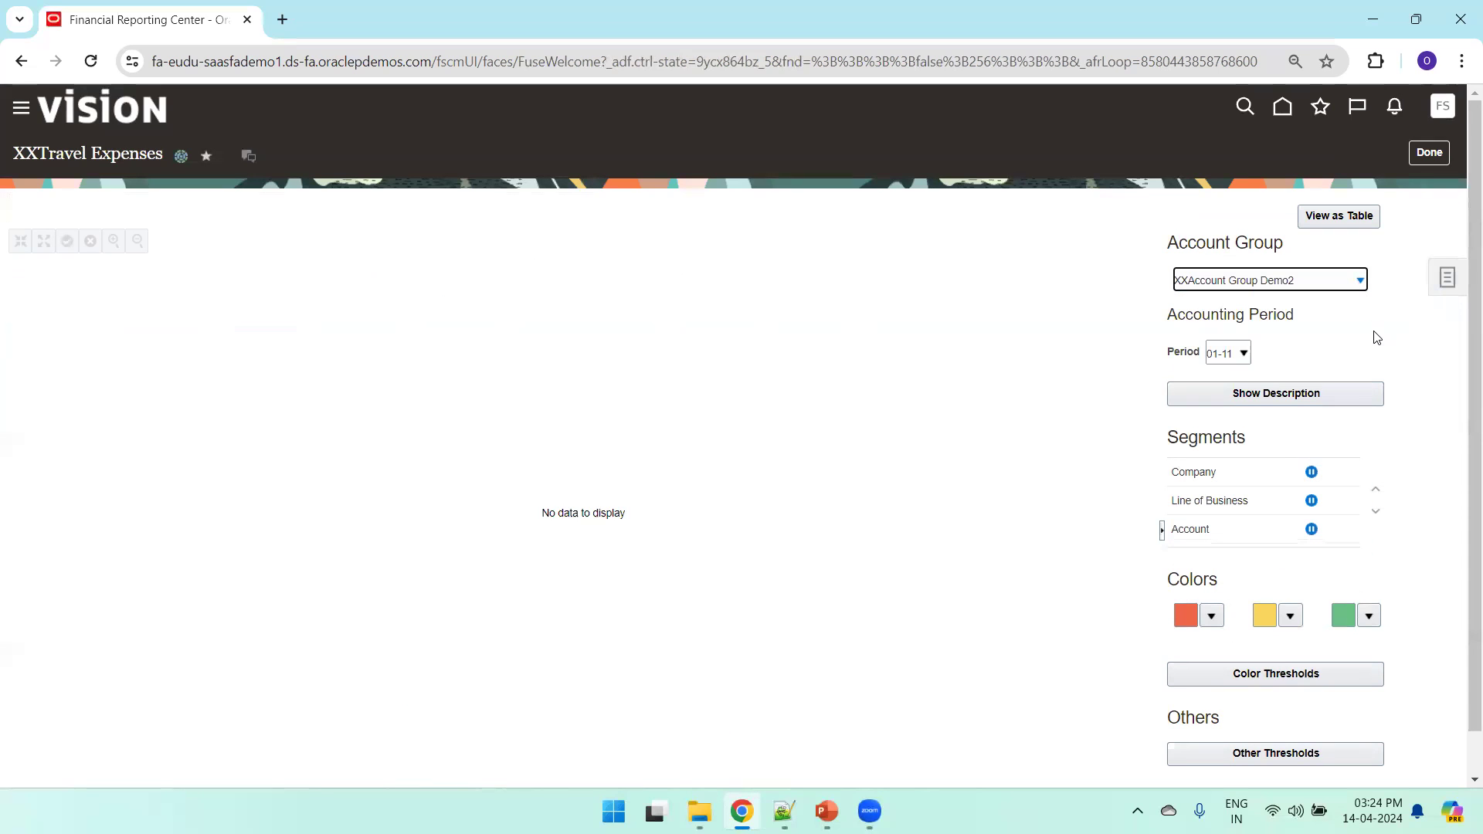
click(1242, 353)
scroll(1249, 390, up, 10)
scroll(1251, 391, up, 12)
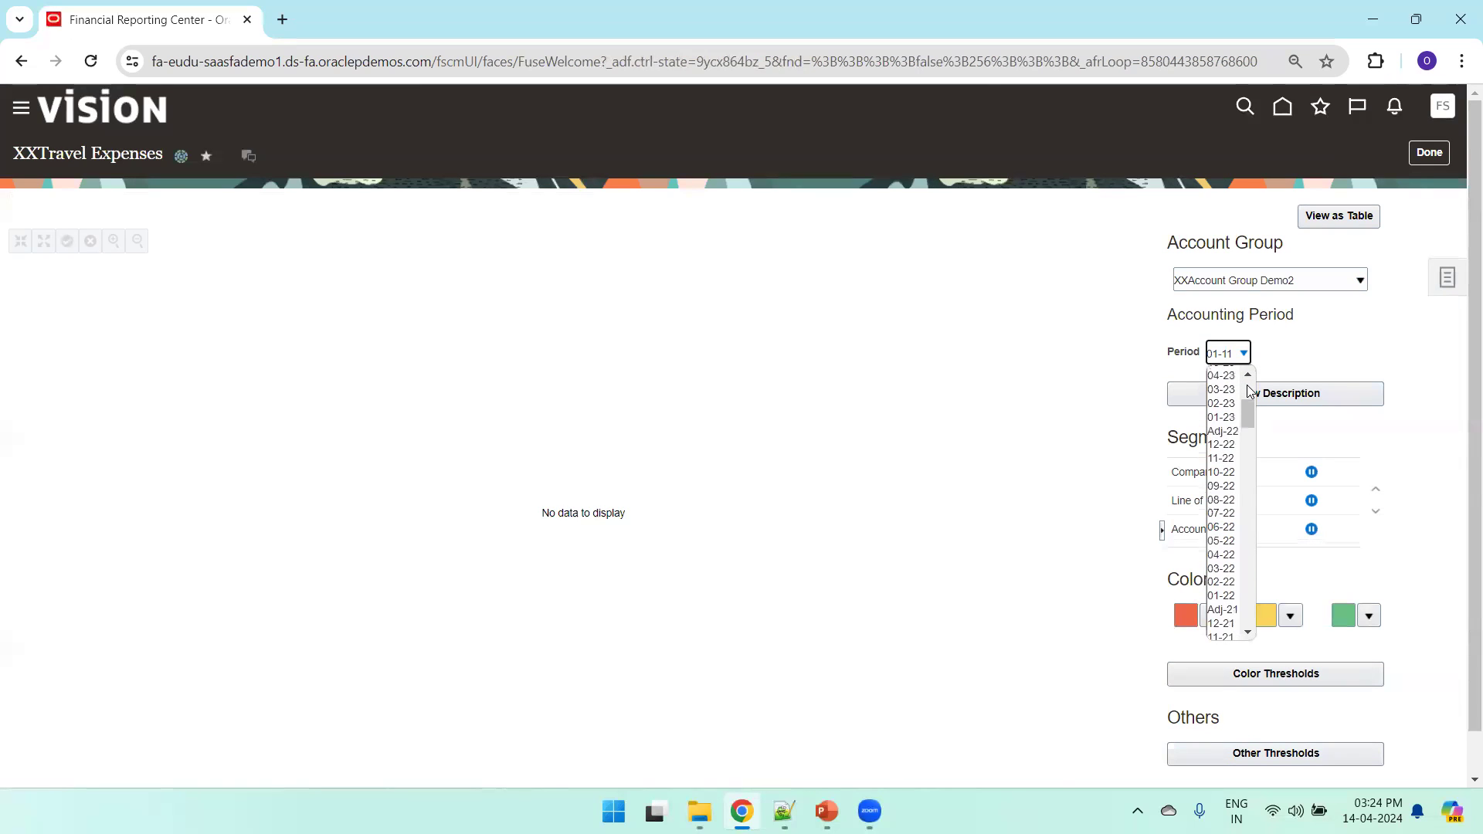
scroll(1250, 391, up, 3)
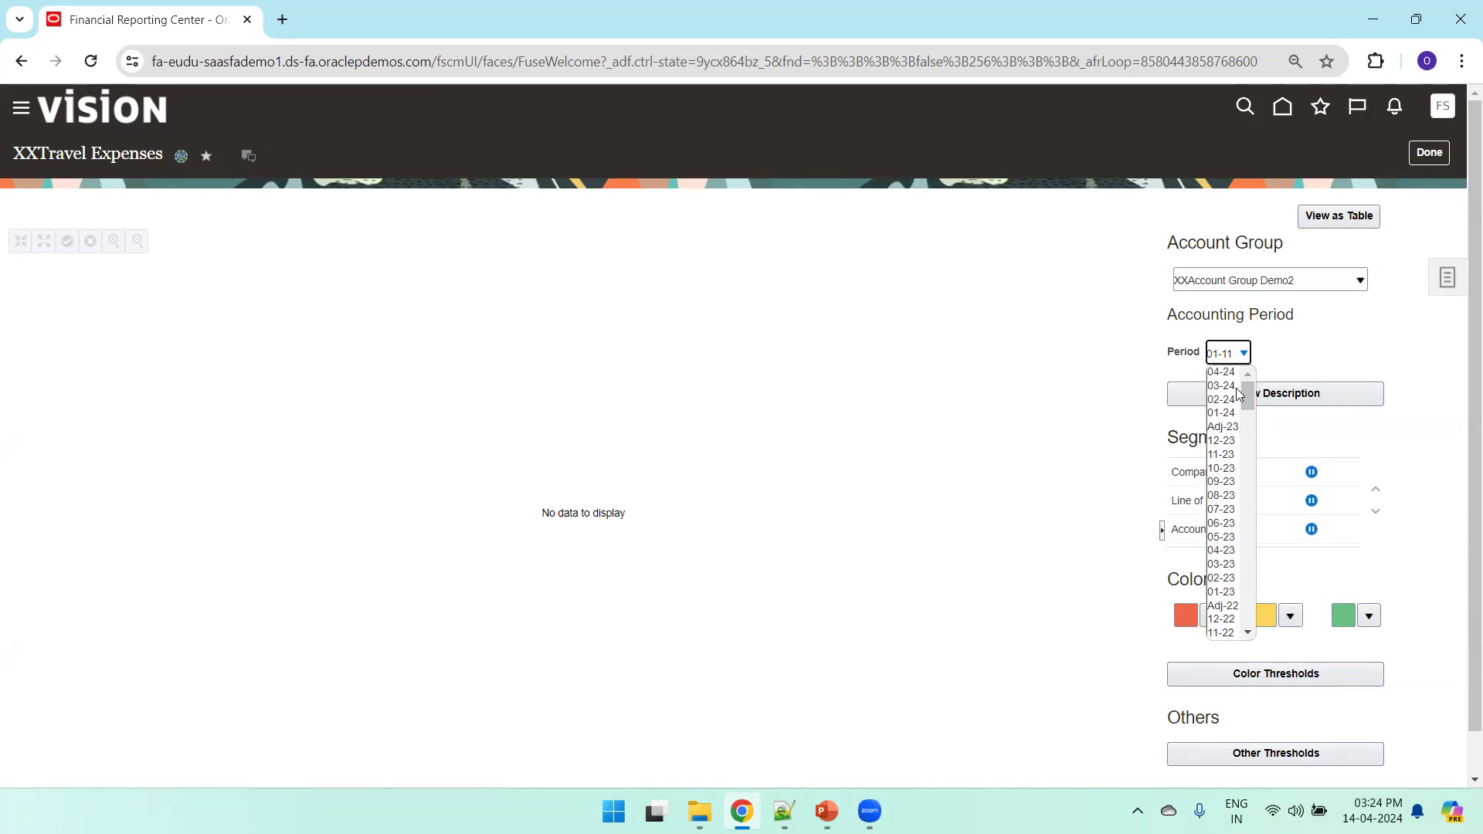
click(1224, 468)
click(1353, 223)
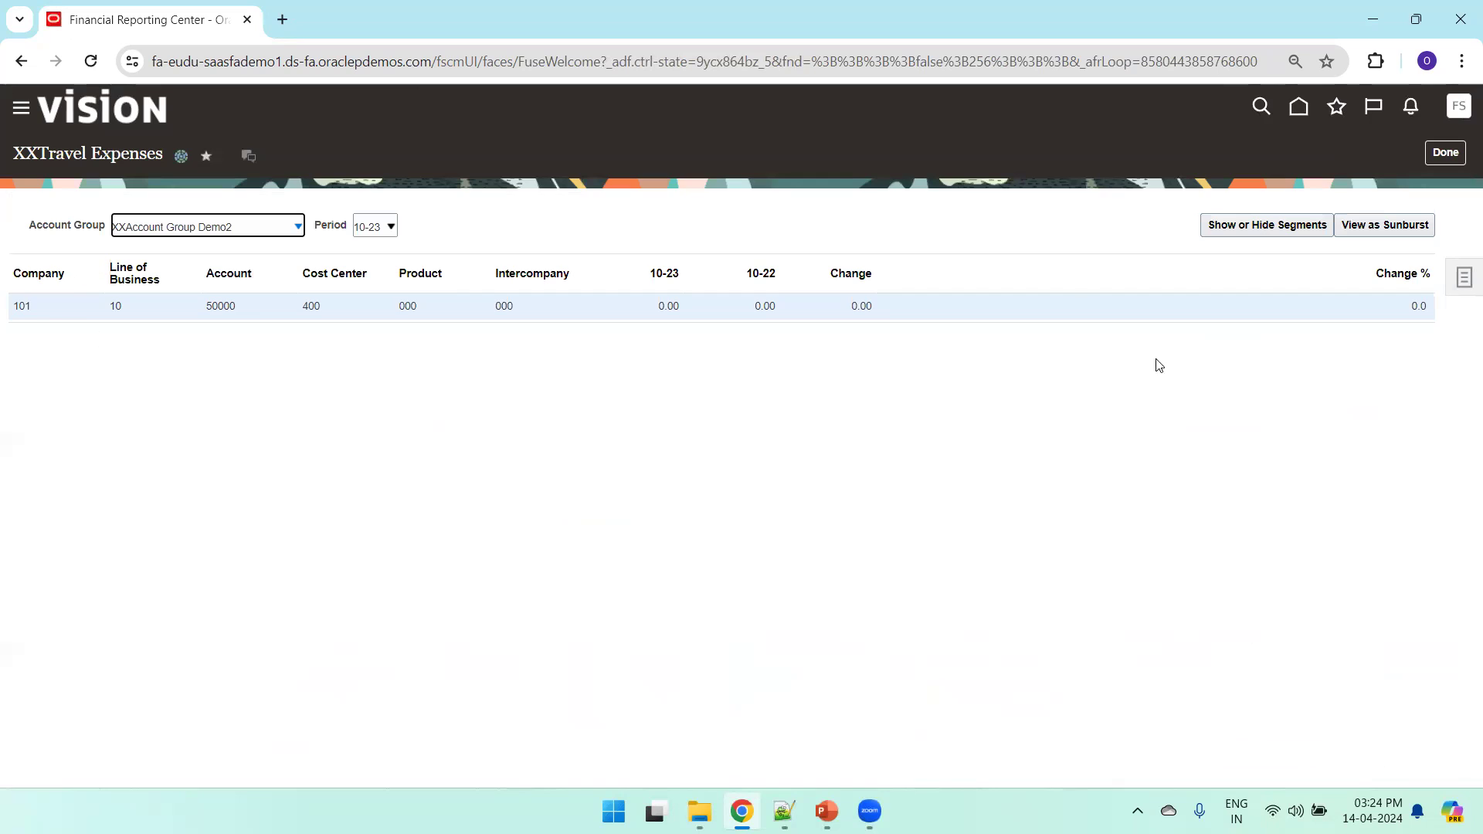